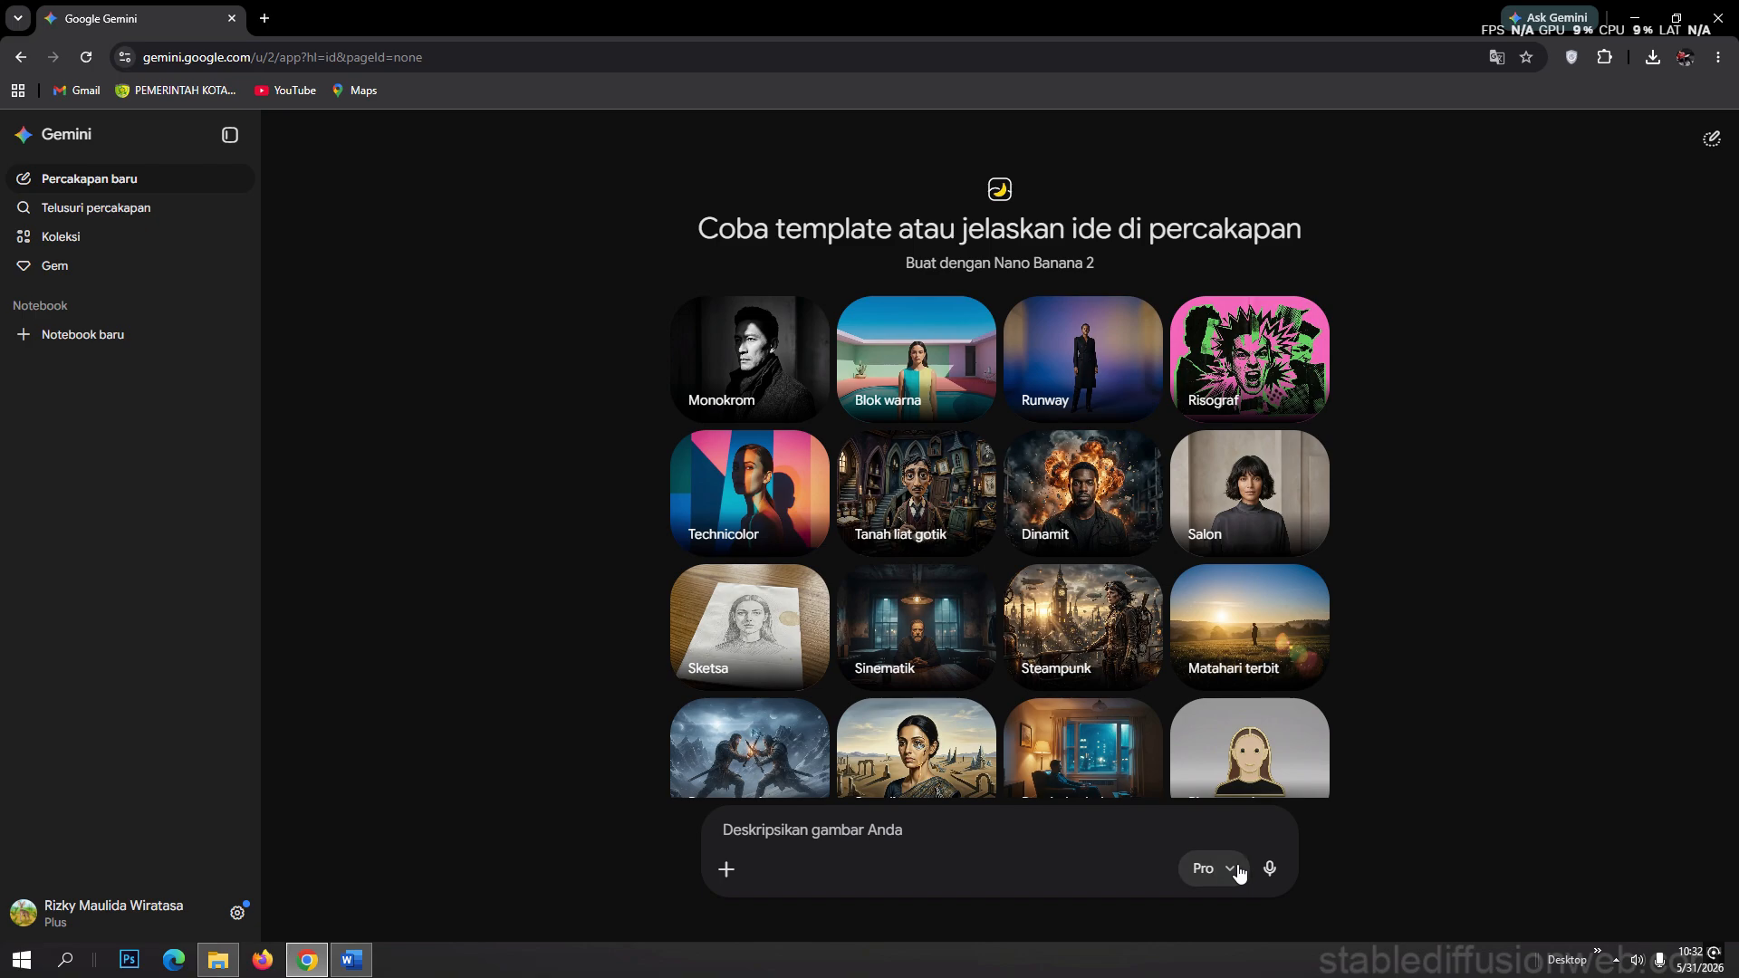
pyautogui.click(1615, 964)
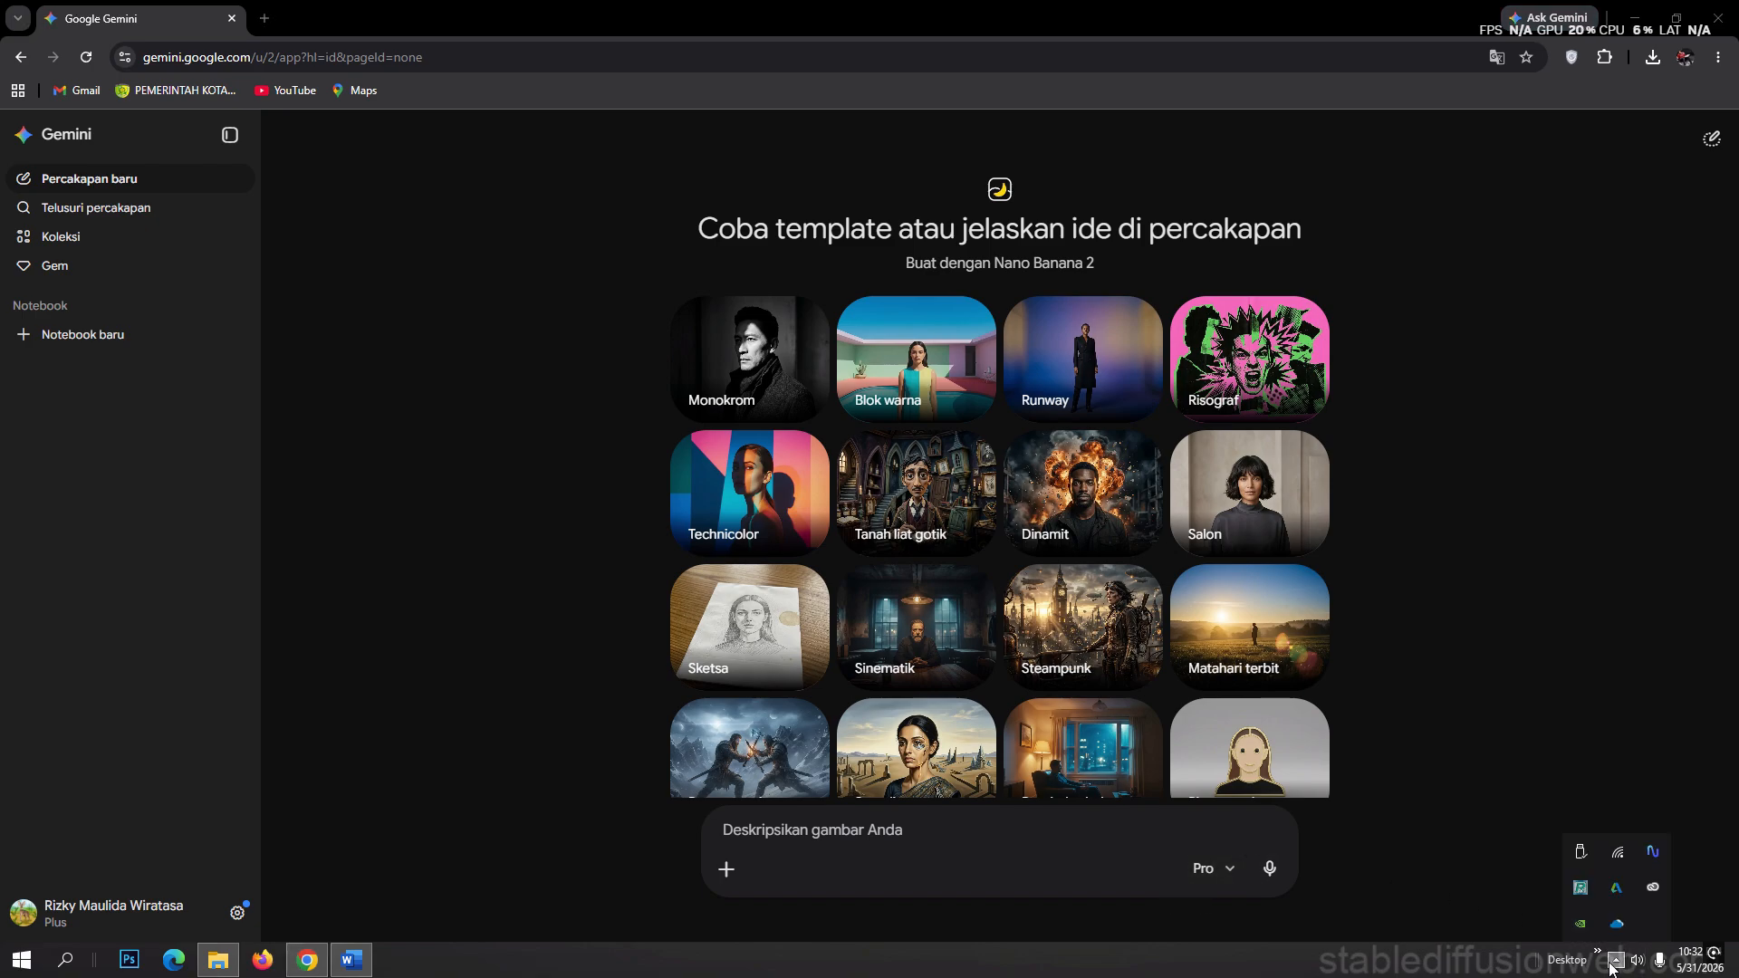
pyautogui.click(1614, 963)
pyautogui.click(1226, 873)
pyautogui.scroll(-2, 640, 691)
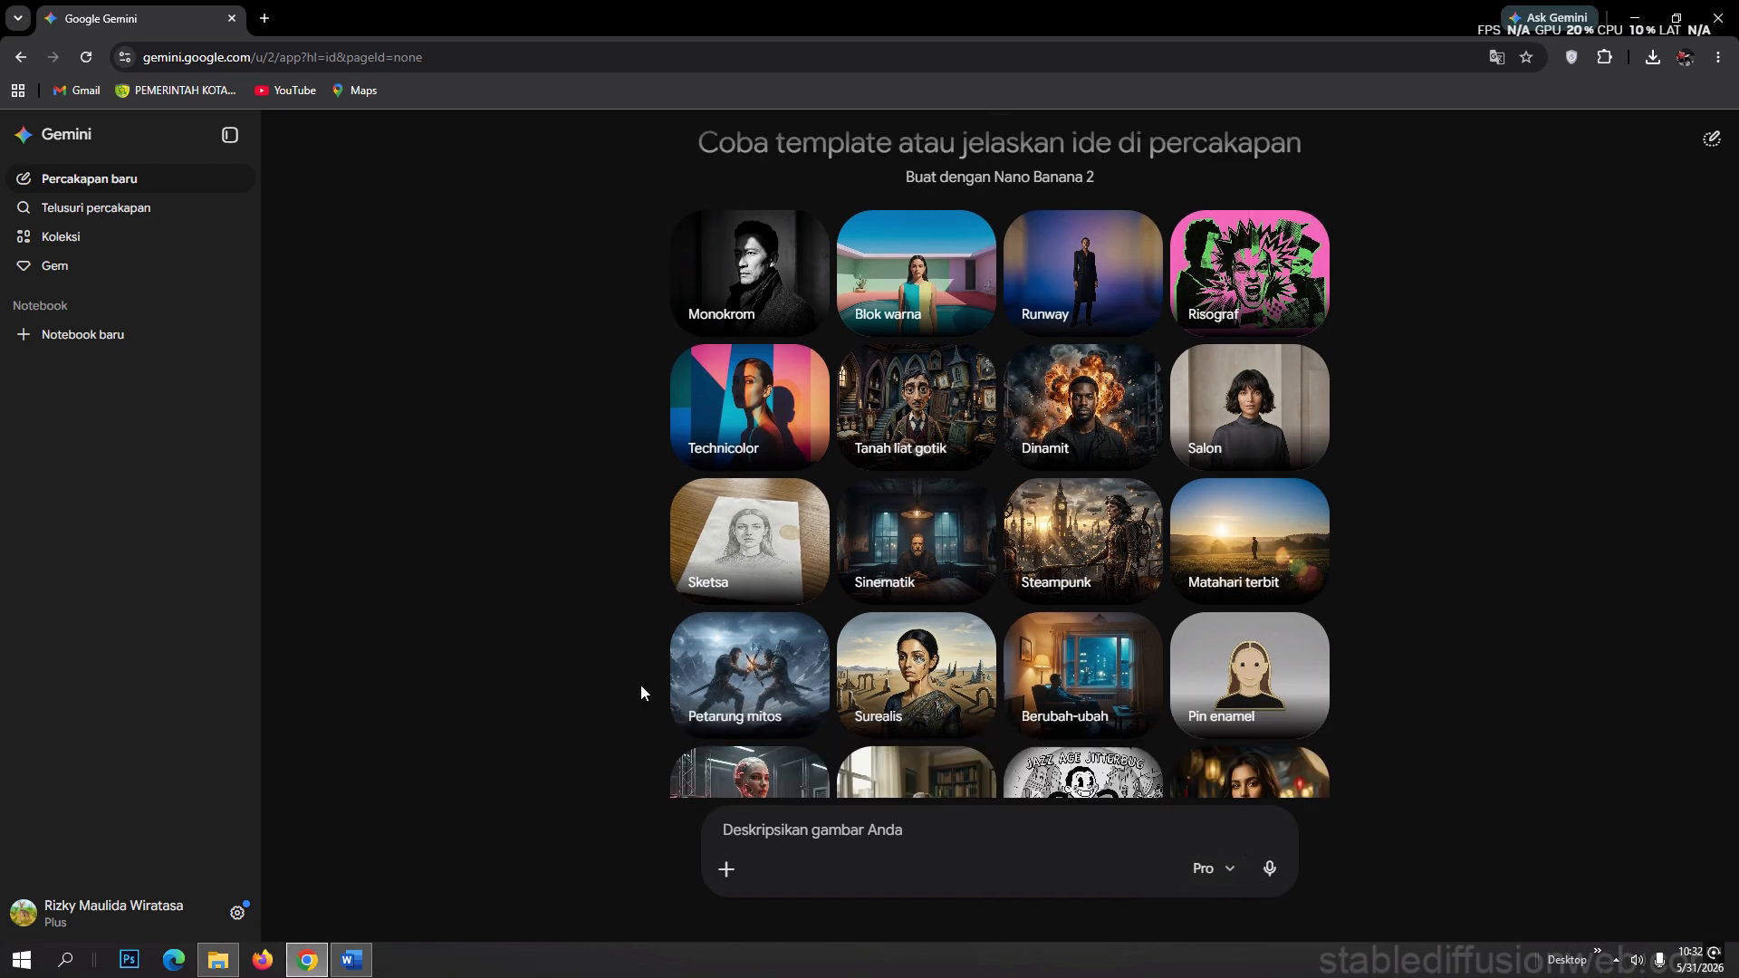
pyautogui.click(727, 869)
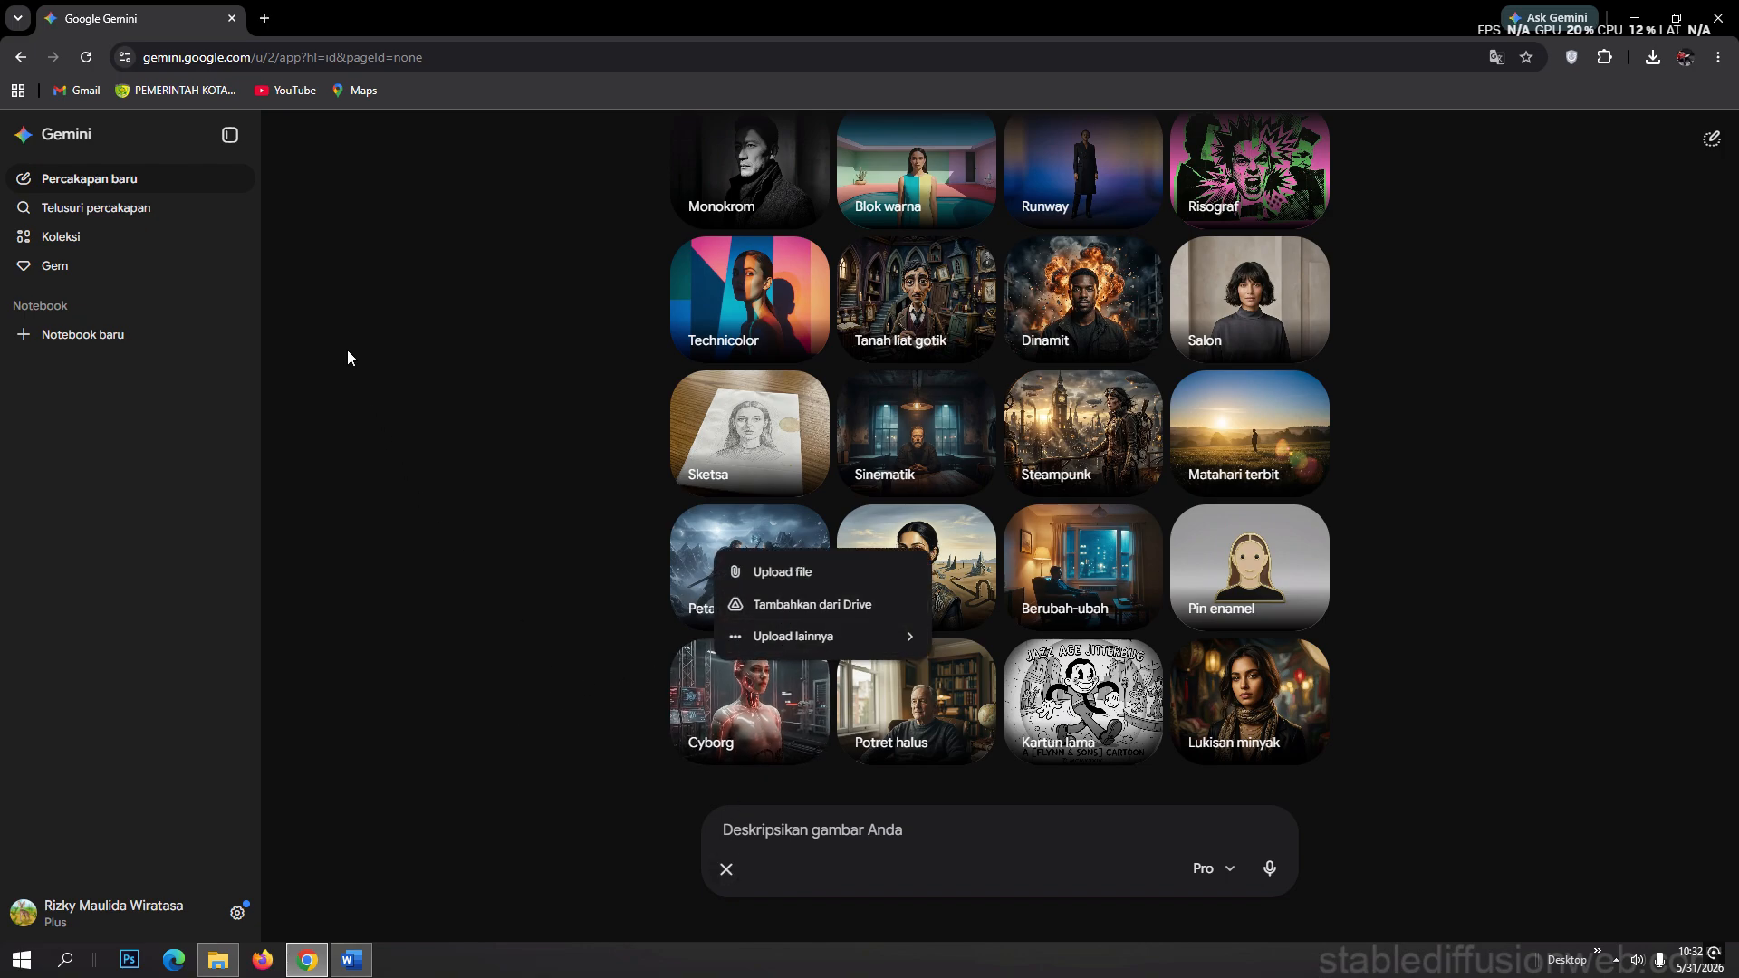
# - Reload the Gemini page to return to an empty new conversation
pyautogui.click(230, 57)
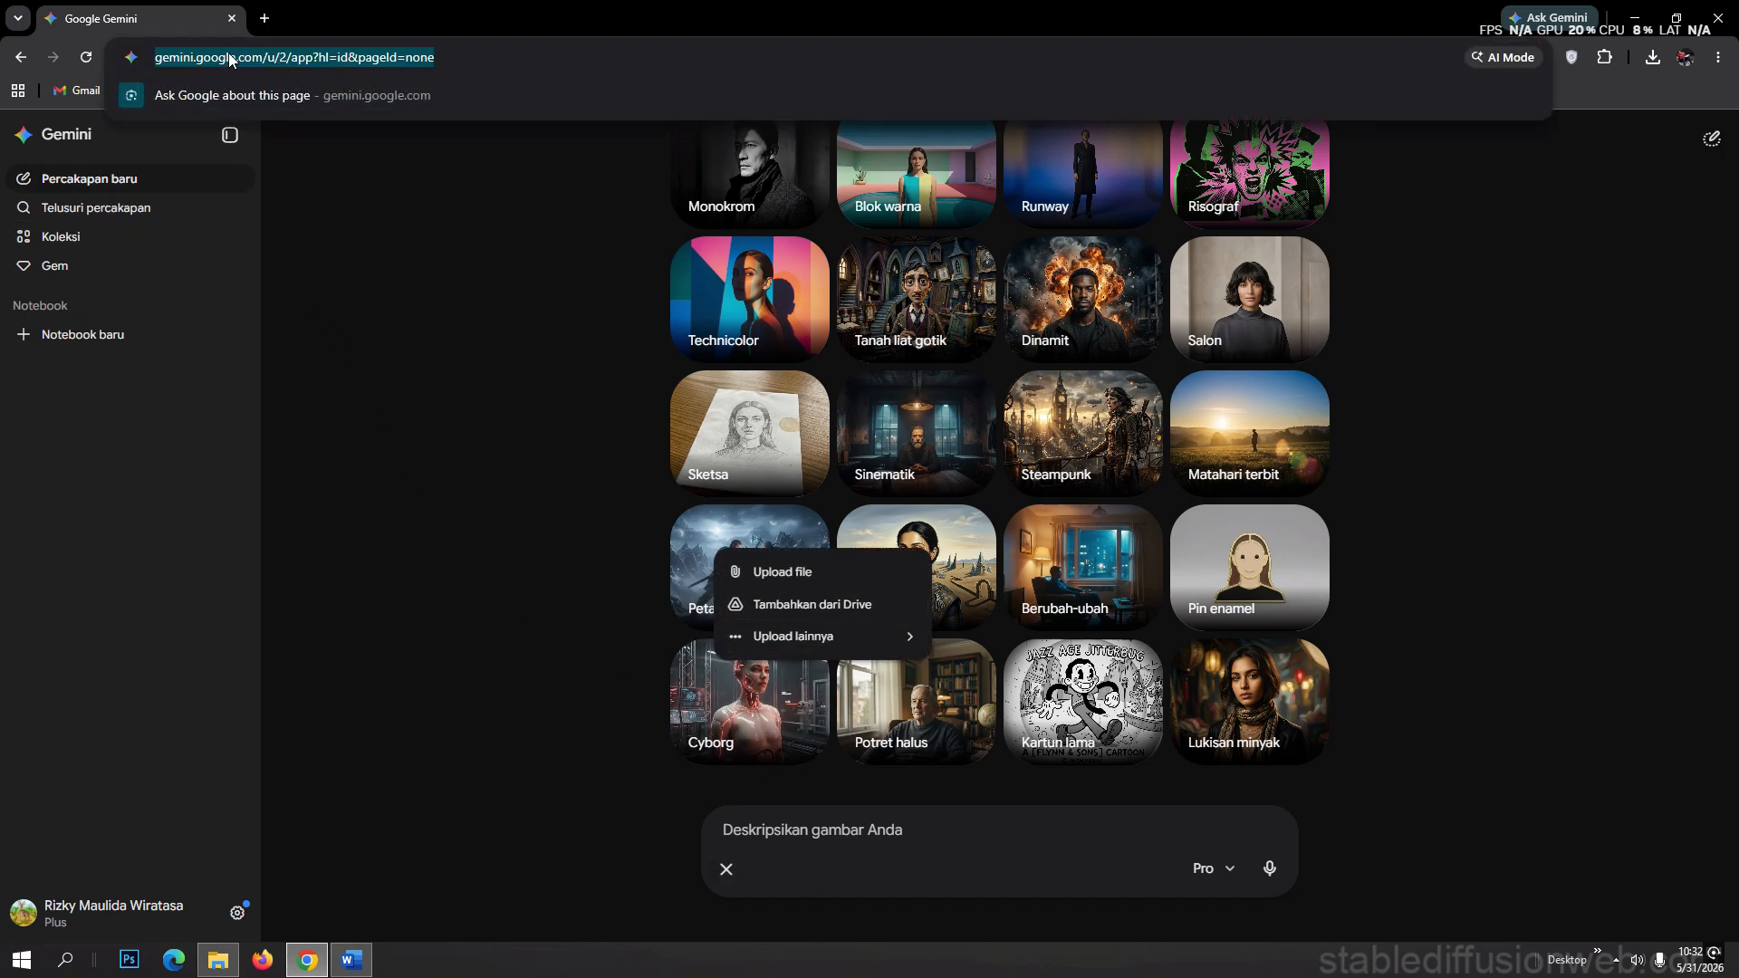
pyautogui.press('Return')
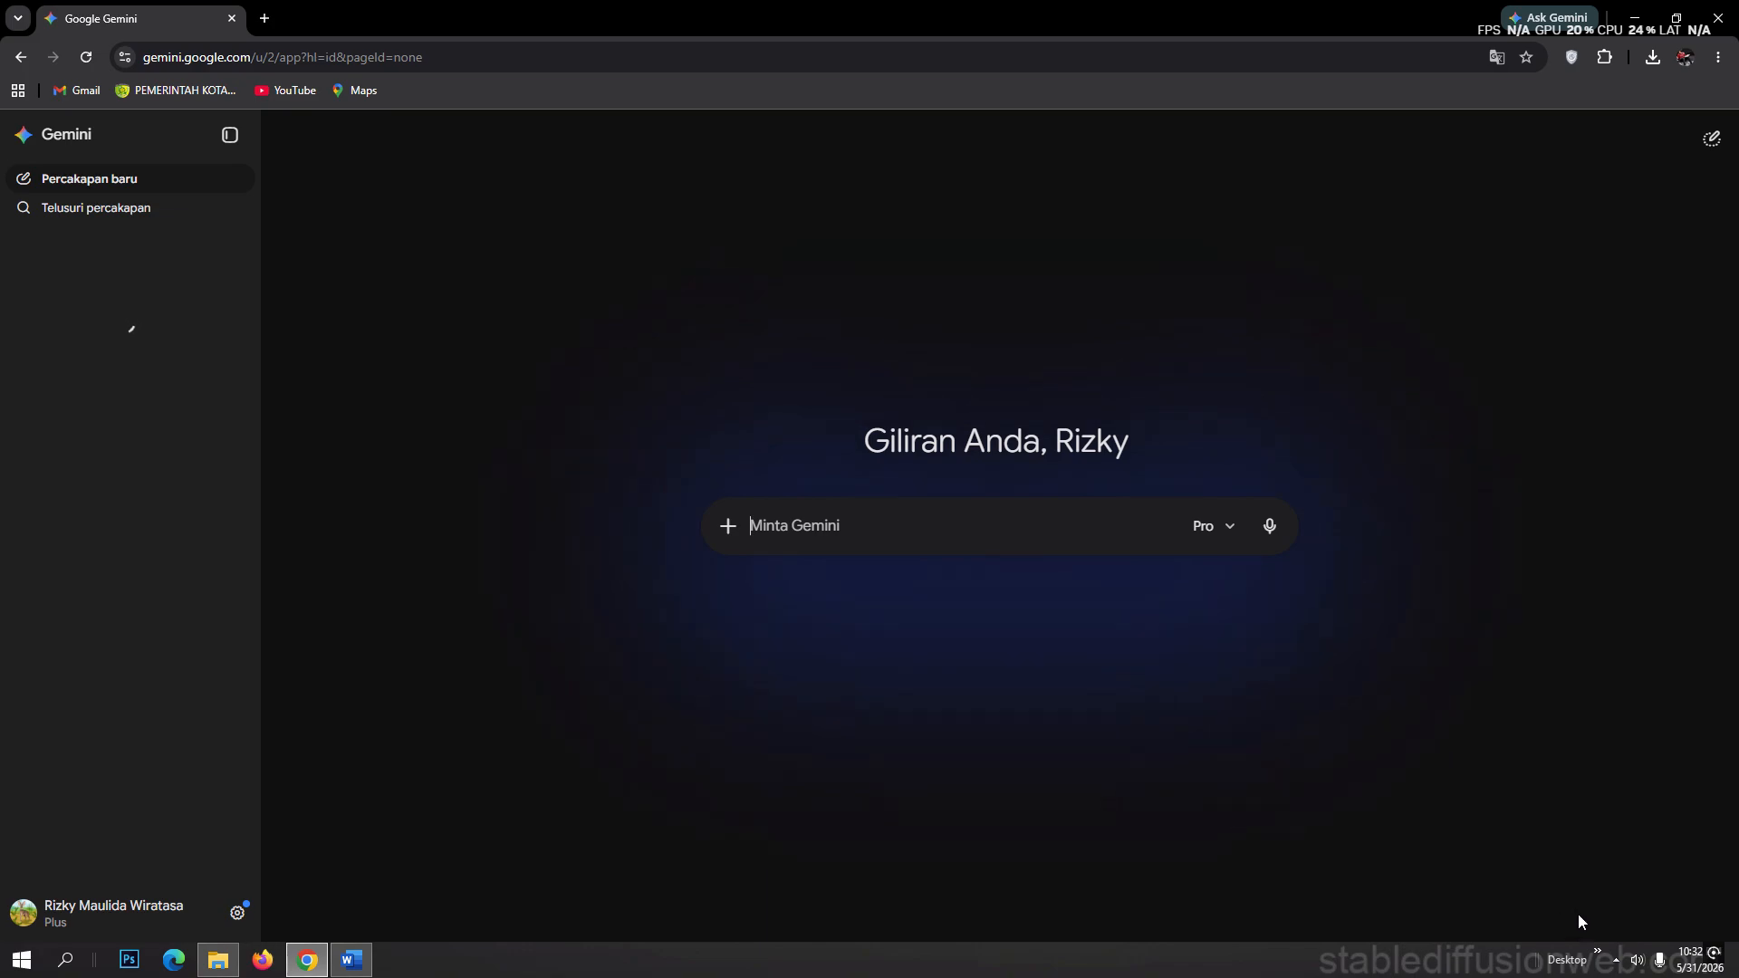
pyautogui.click(1618, 962)
pyautogui.click(1618, 962)
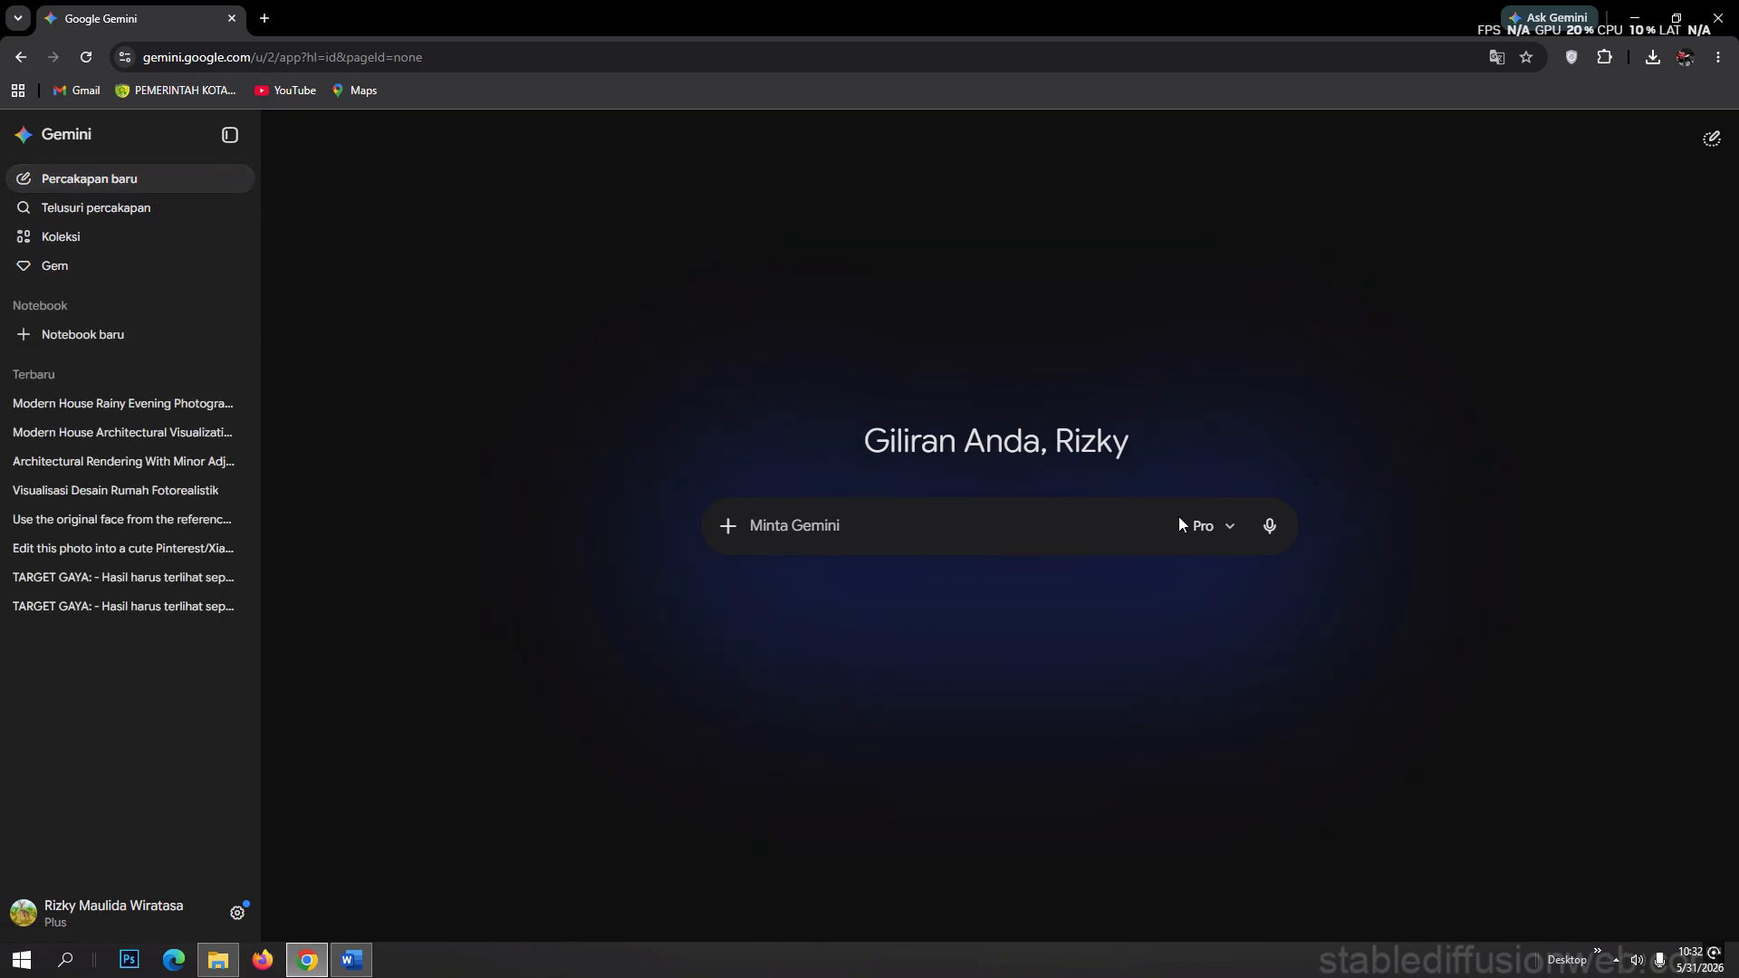
# - Switch the new conversation to image creation, keeping the Pro model
pyautogui.click(1212, 527)
pyautogui.click(1093, 675)
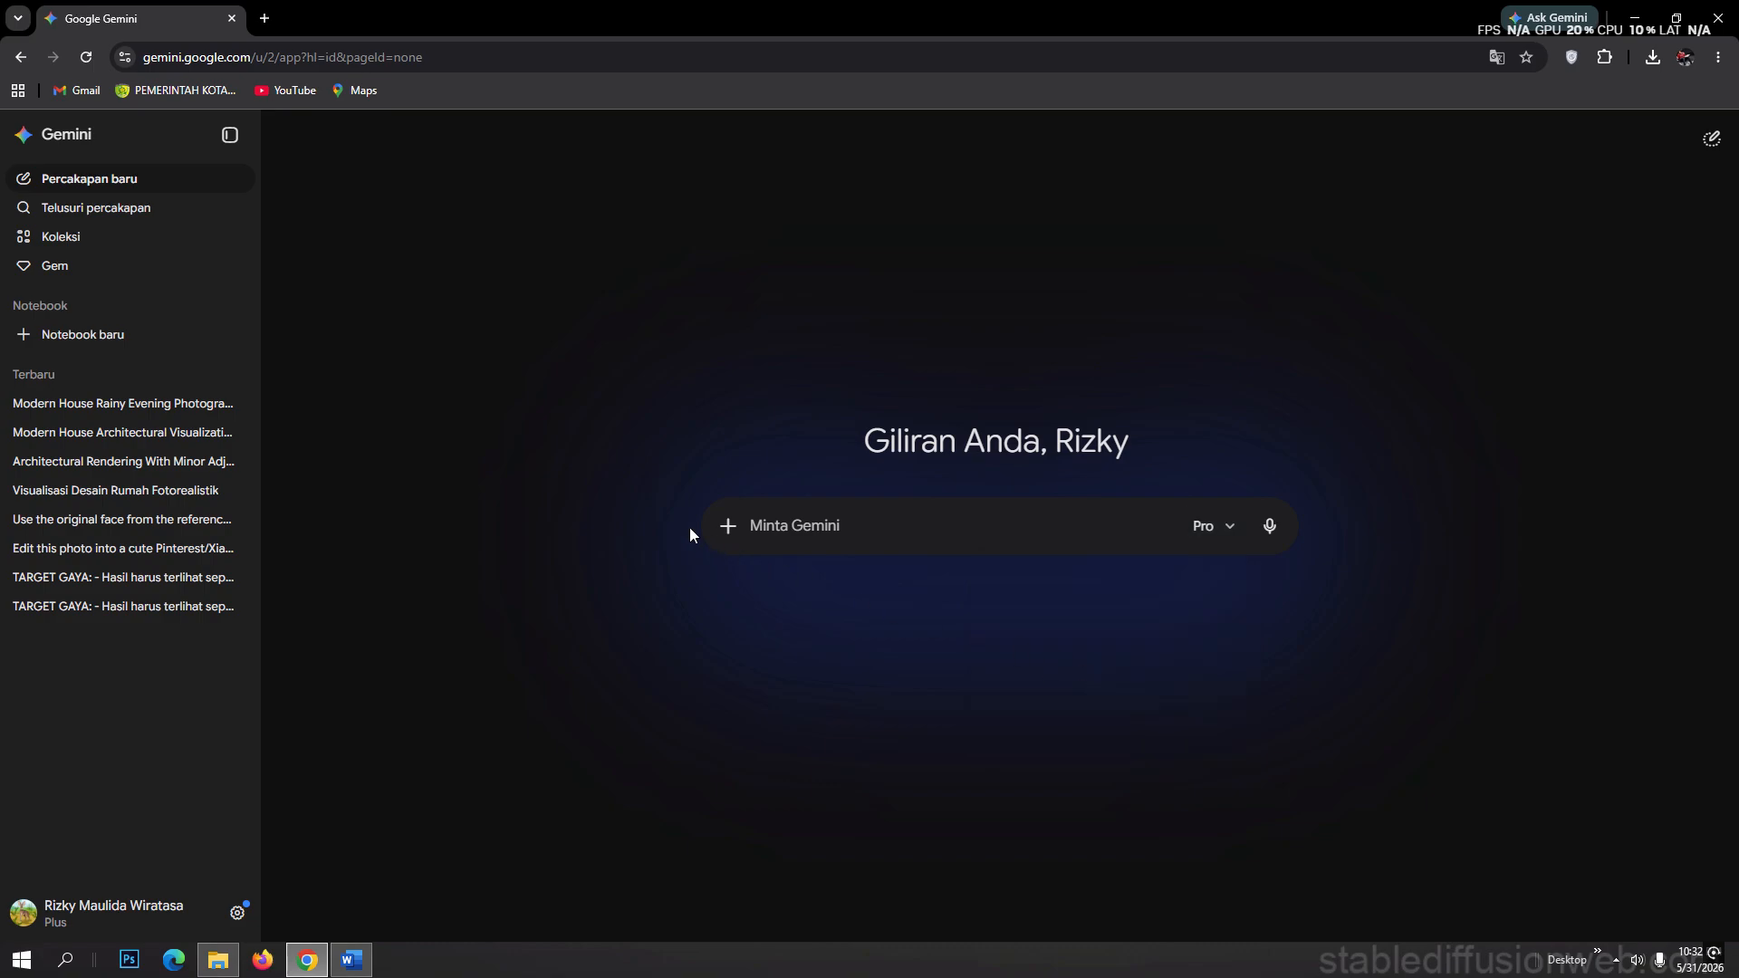
pyautogui.click(728, 526)
pyautogui.click(771, 676)
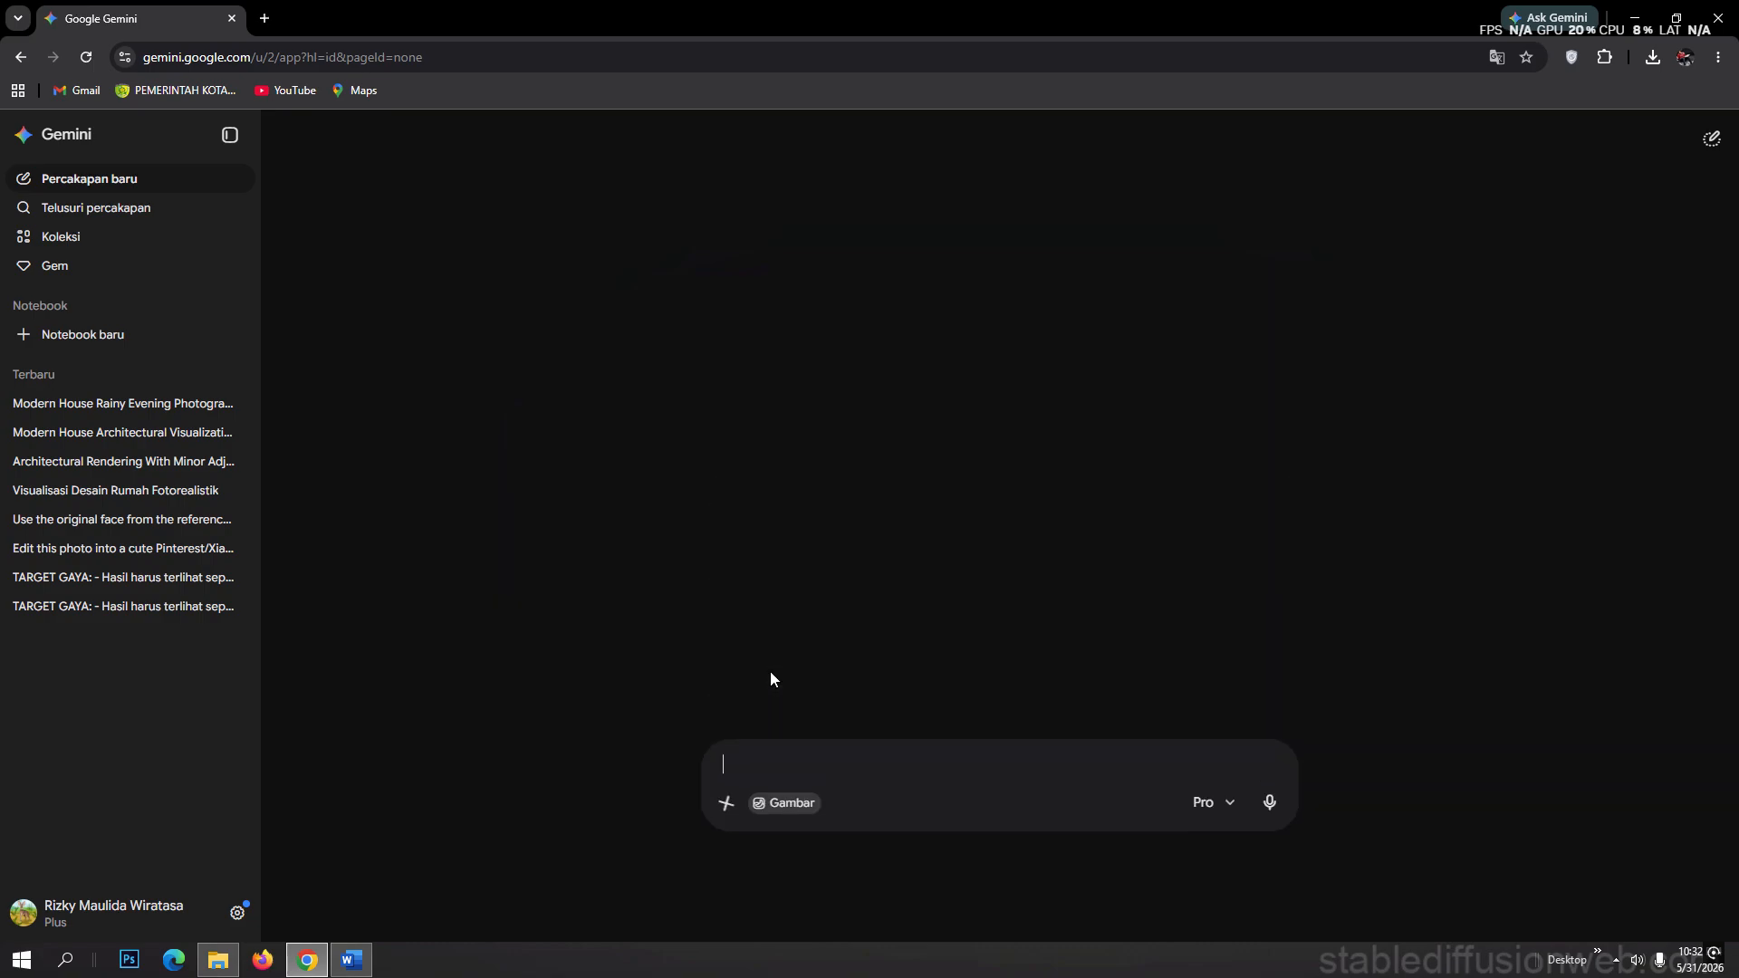
# - Attach the house elevation image from the Youtube 2 folder in File Explorer to the Gemini prompt
pyautogui.click(202, 967)
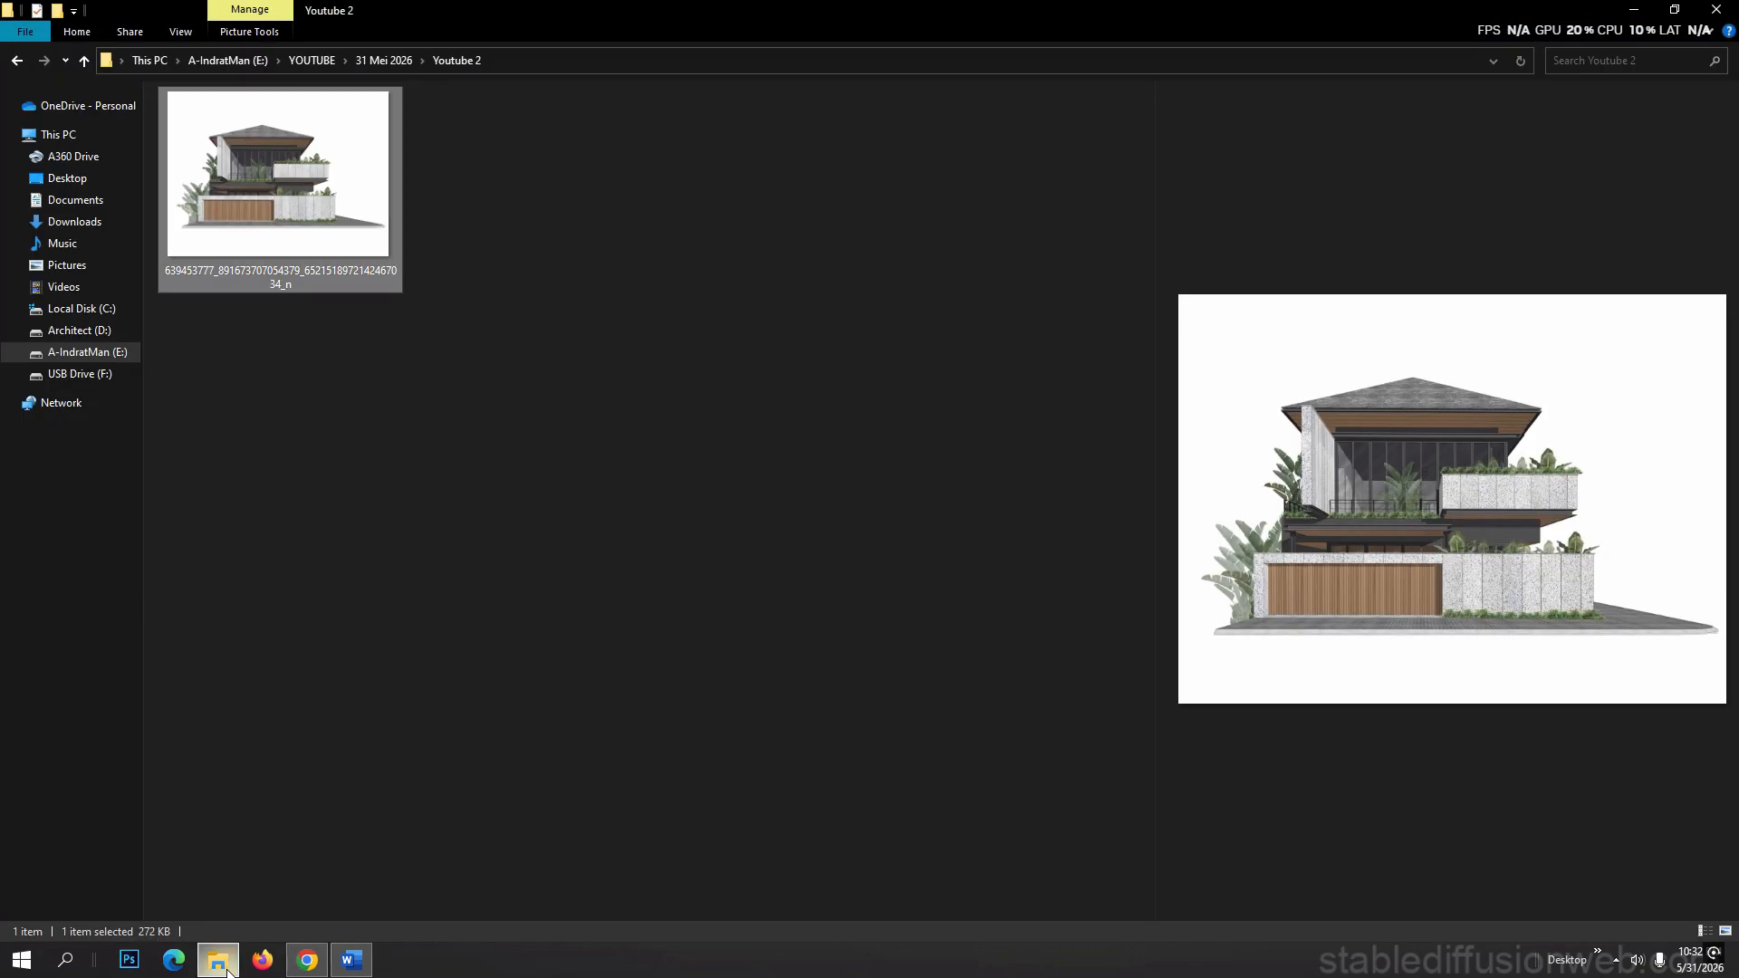
pyautogui.moveTo(486, 231); pyautogui.dragTo(440, 218)
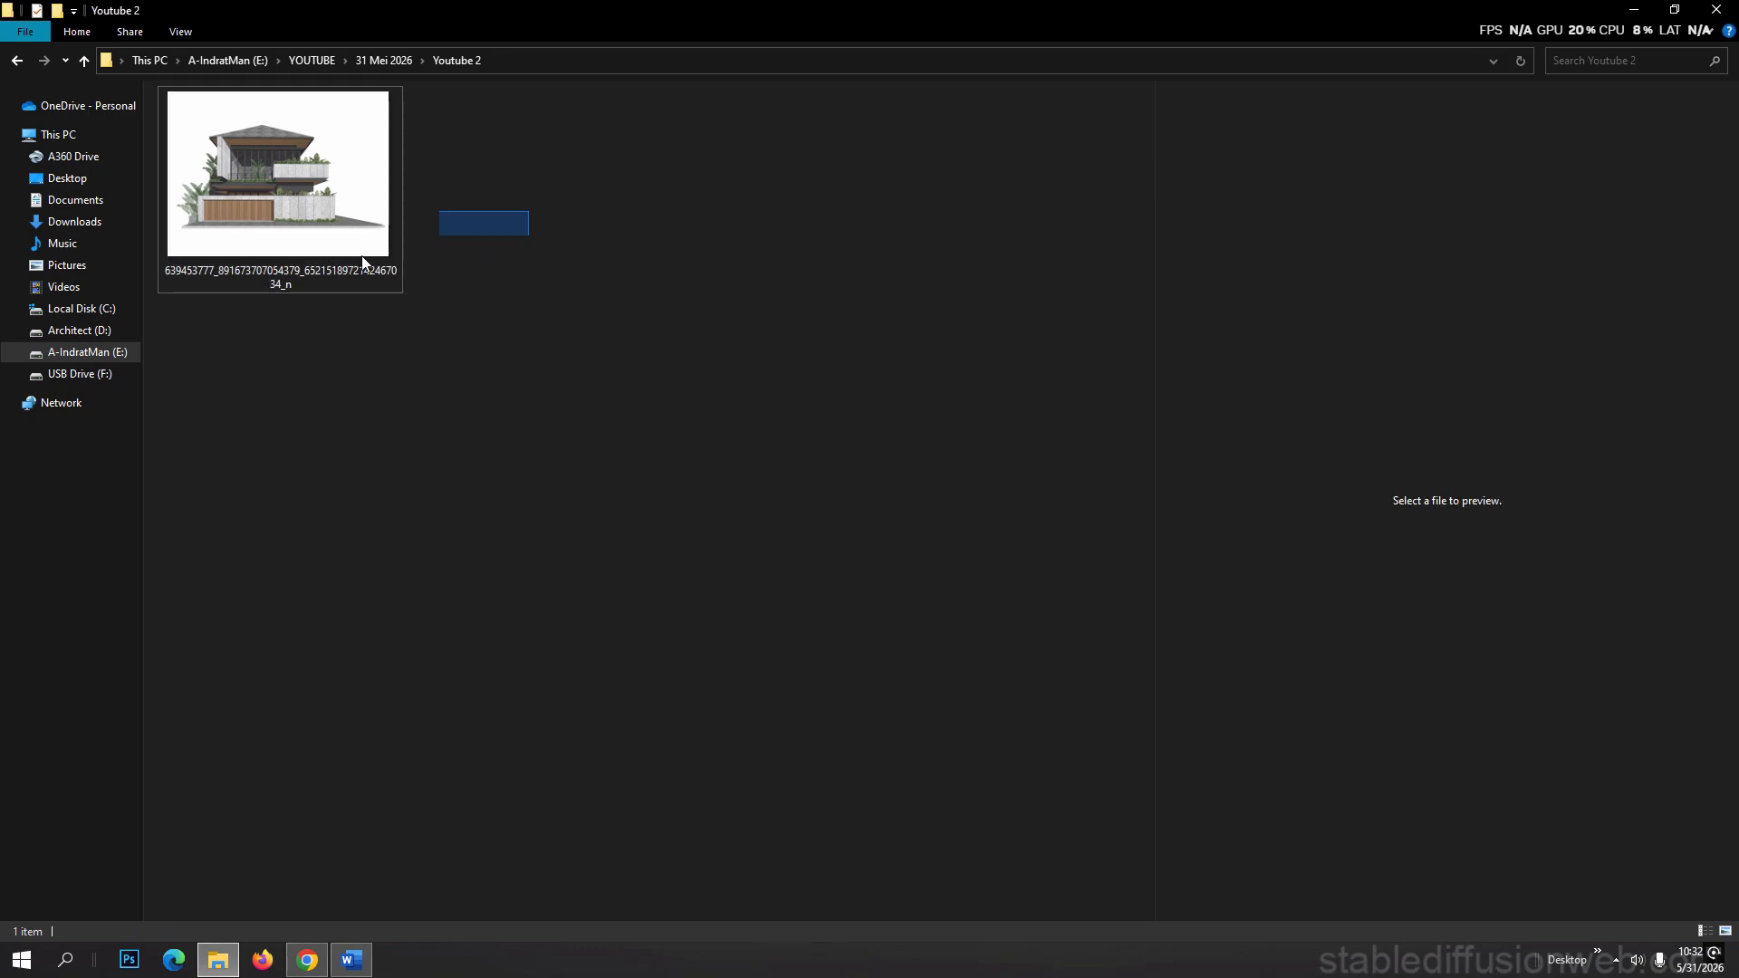
pyautogui.moveTo(319, 201); pyautogui.dragTo(1007, 831)
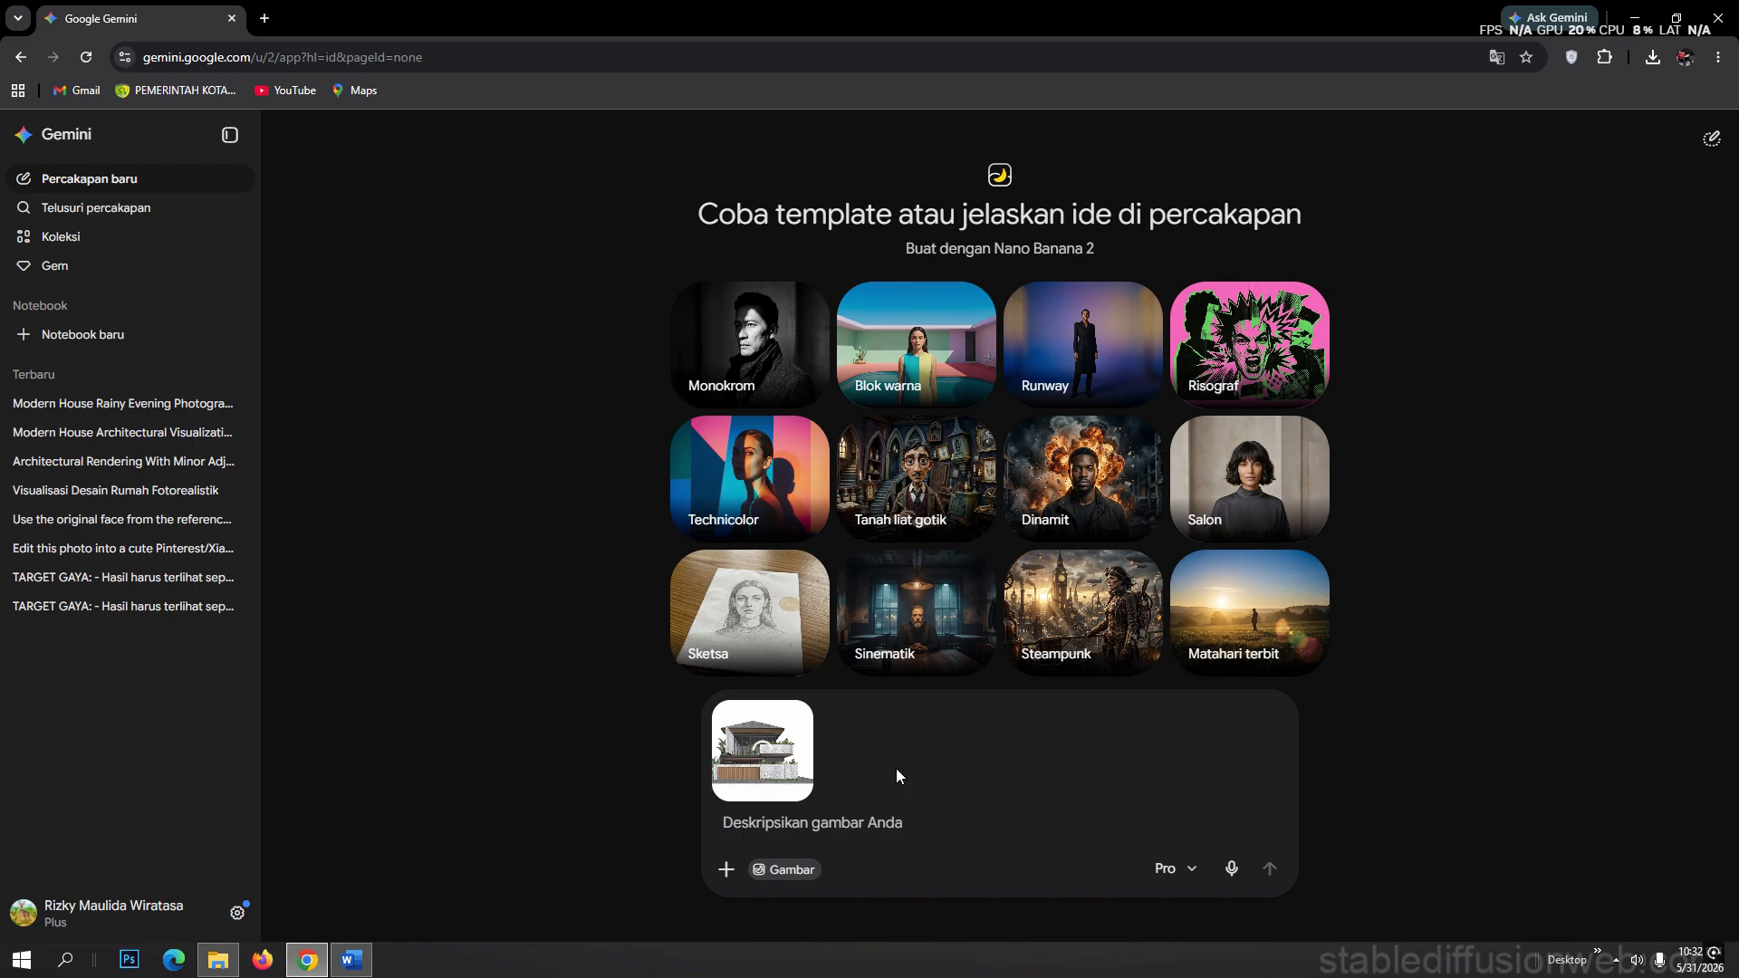
# - Switch to Word and copy the whole "Ultra-realistic architectural photography" prompt paragraph
pyautogui.click(352, 964)
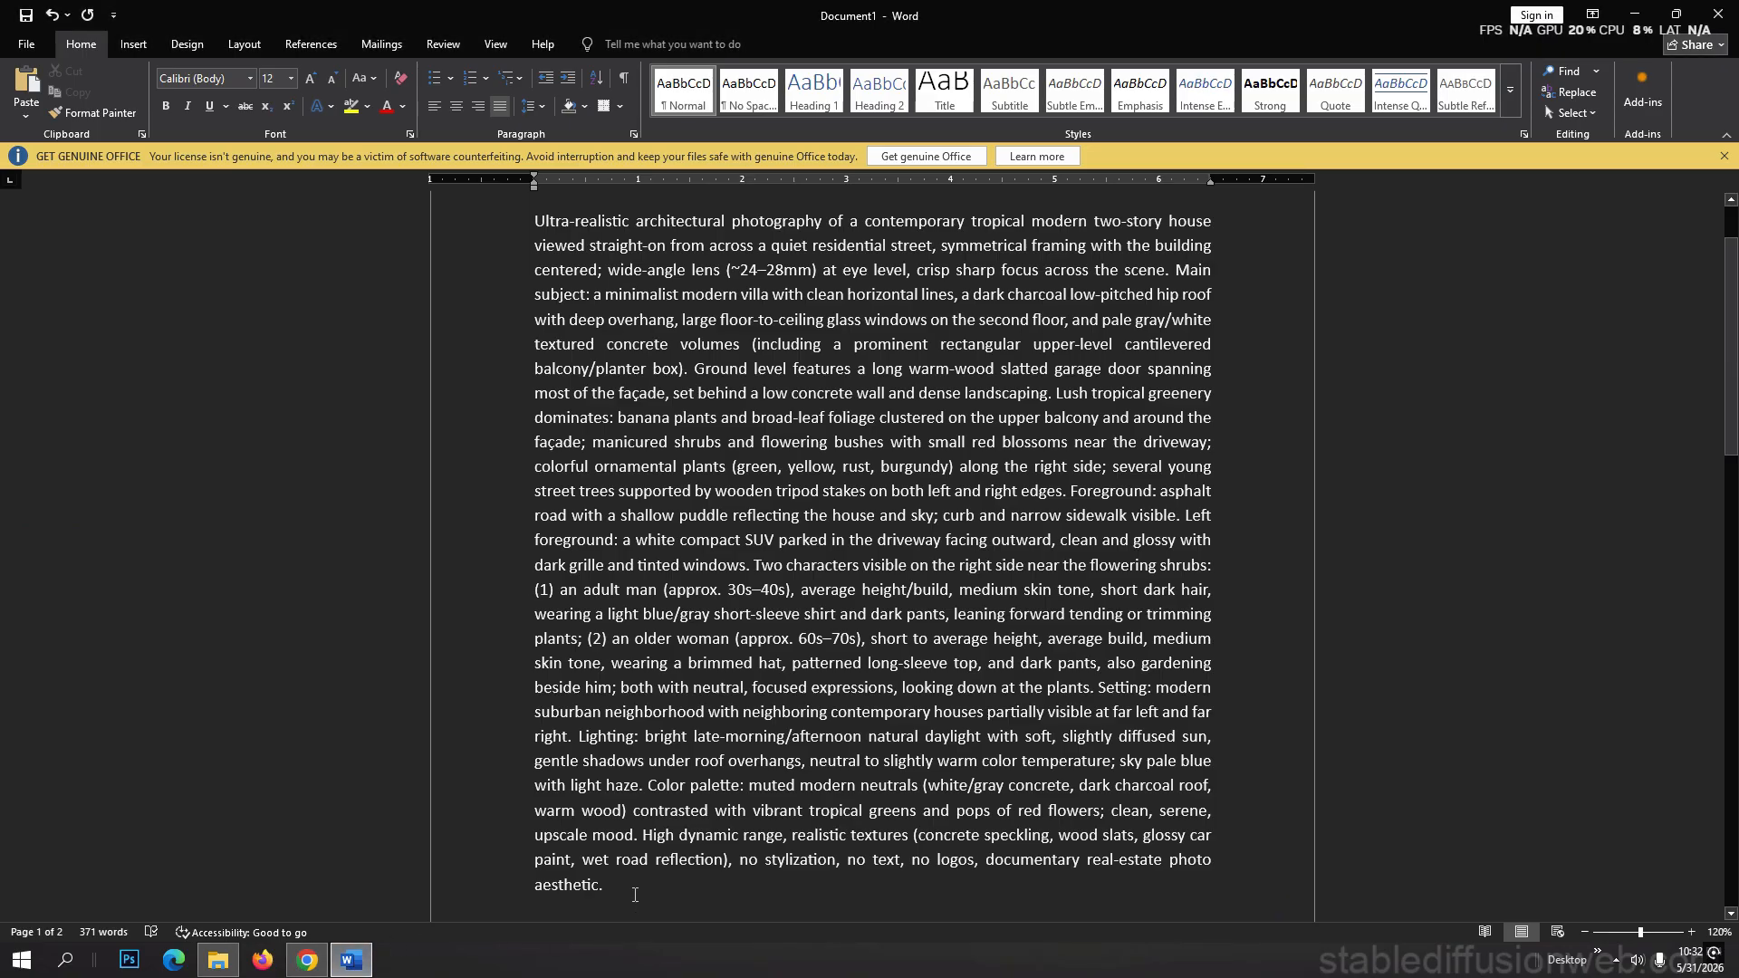
pyautogui.moveTo(632, 885); pyautogui.dragTo(548, 232)
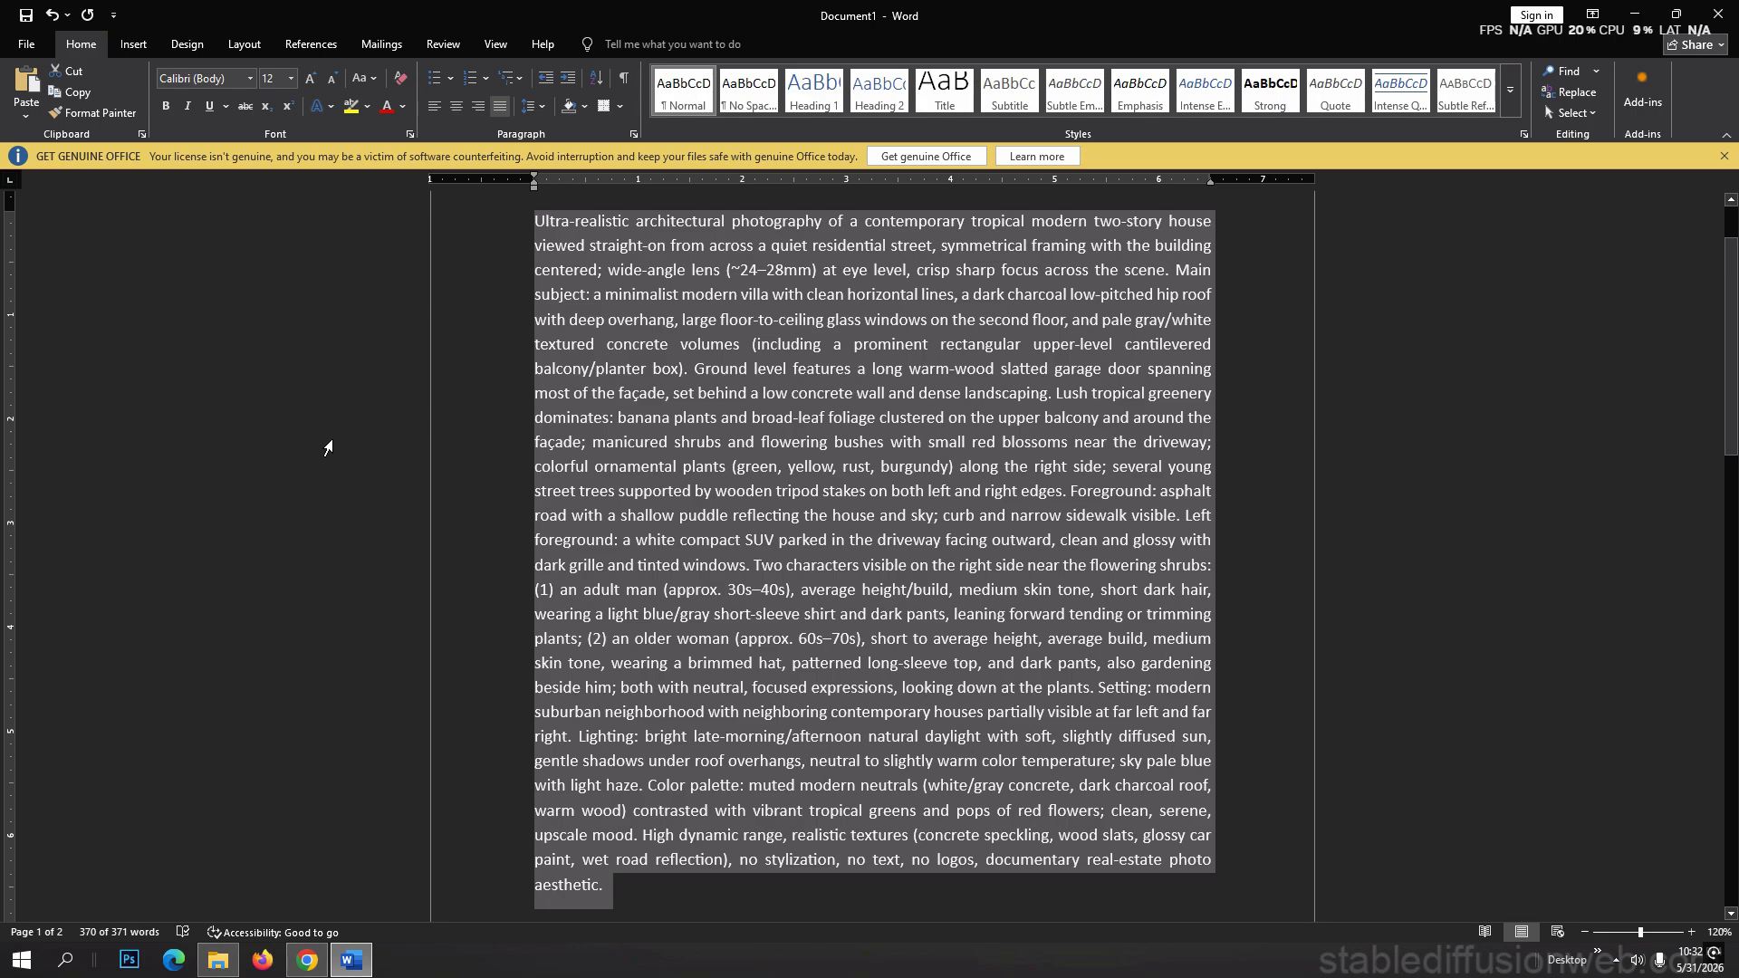
pyautogui.rightClick(670, 471)
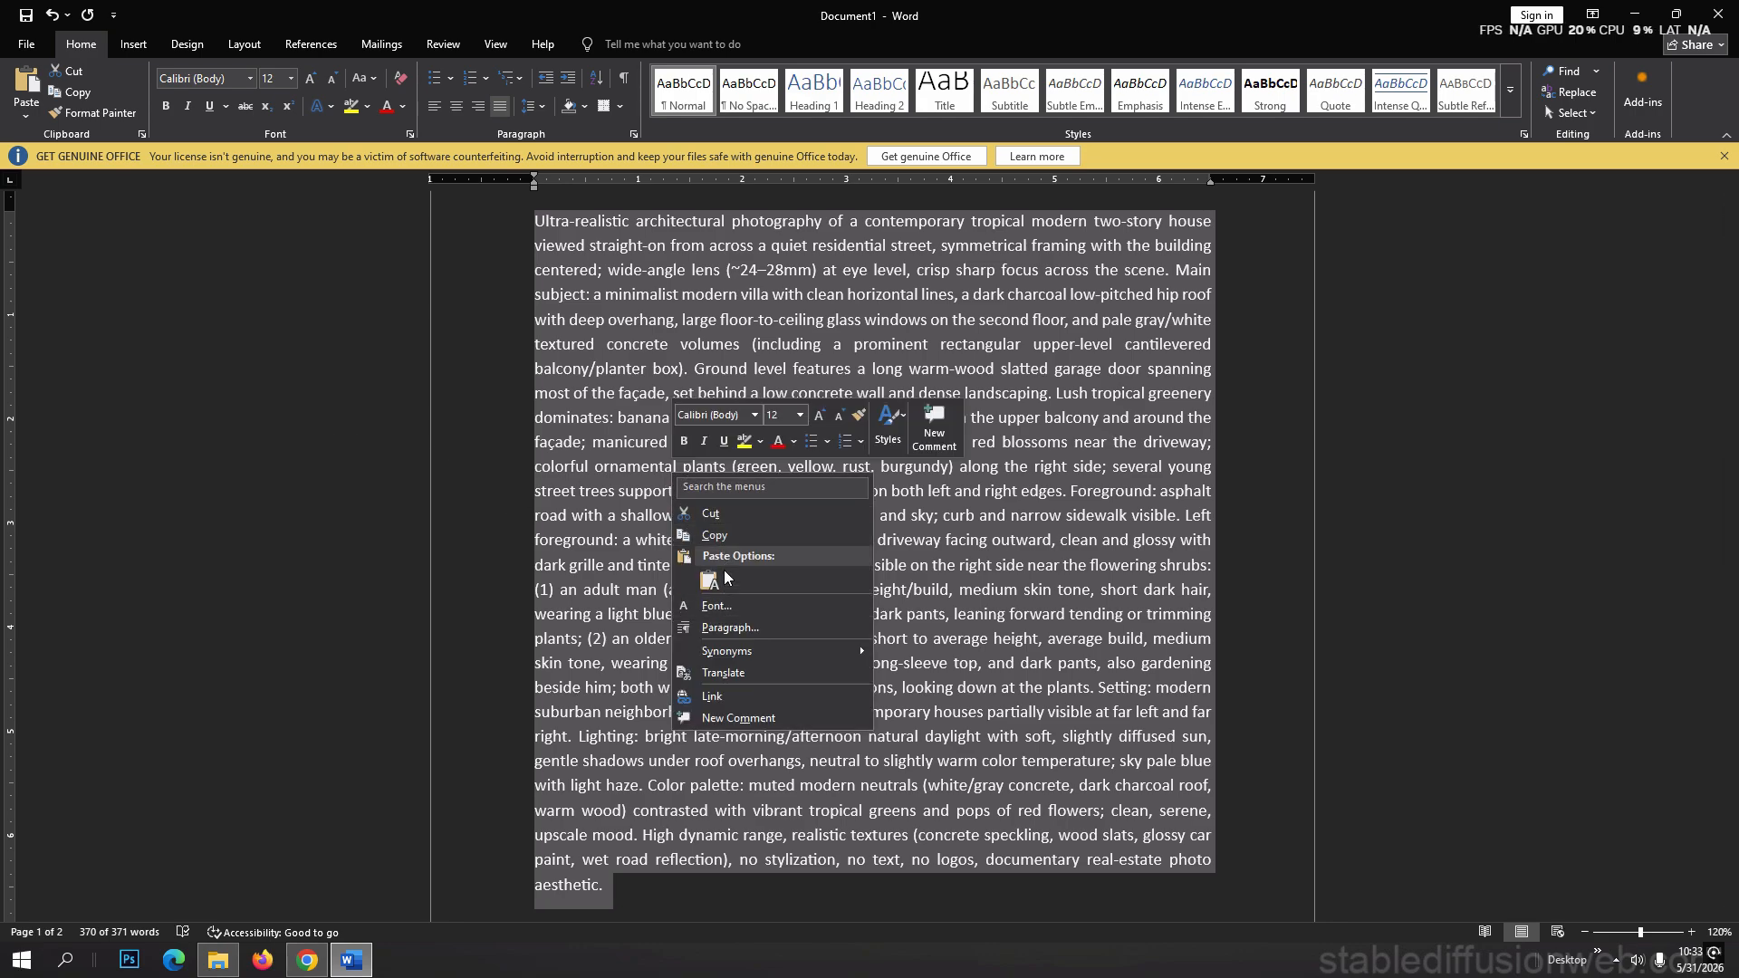
pyautogui.click(725, 528)
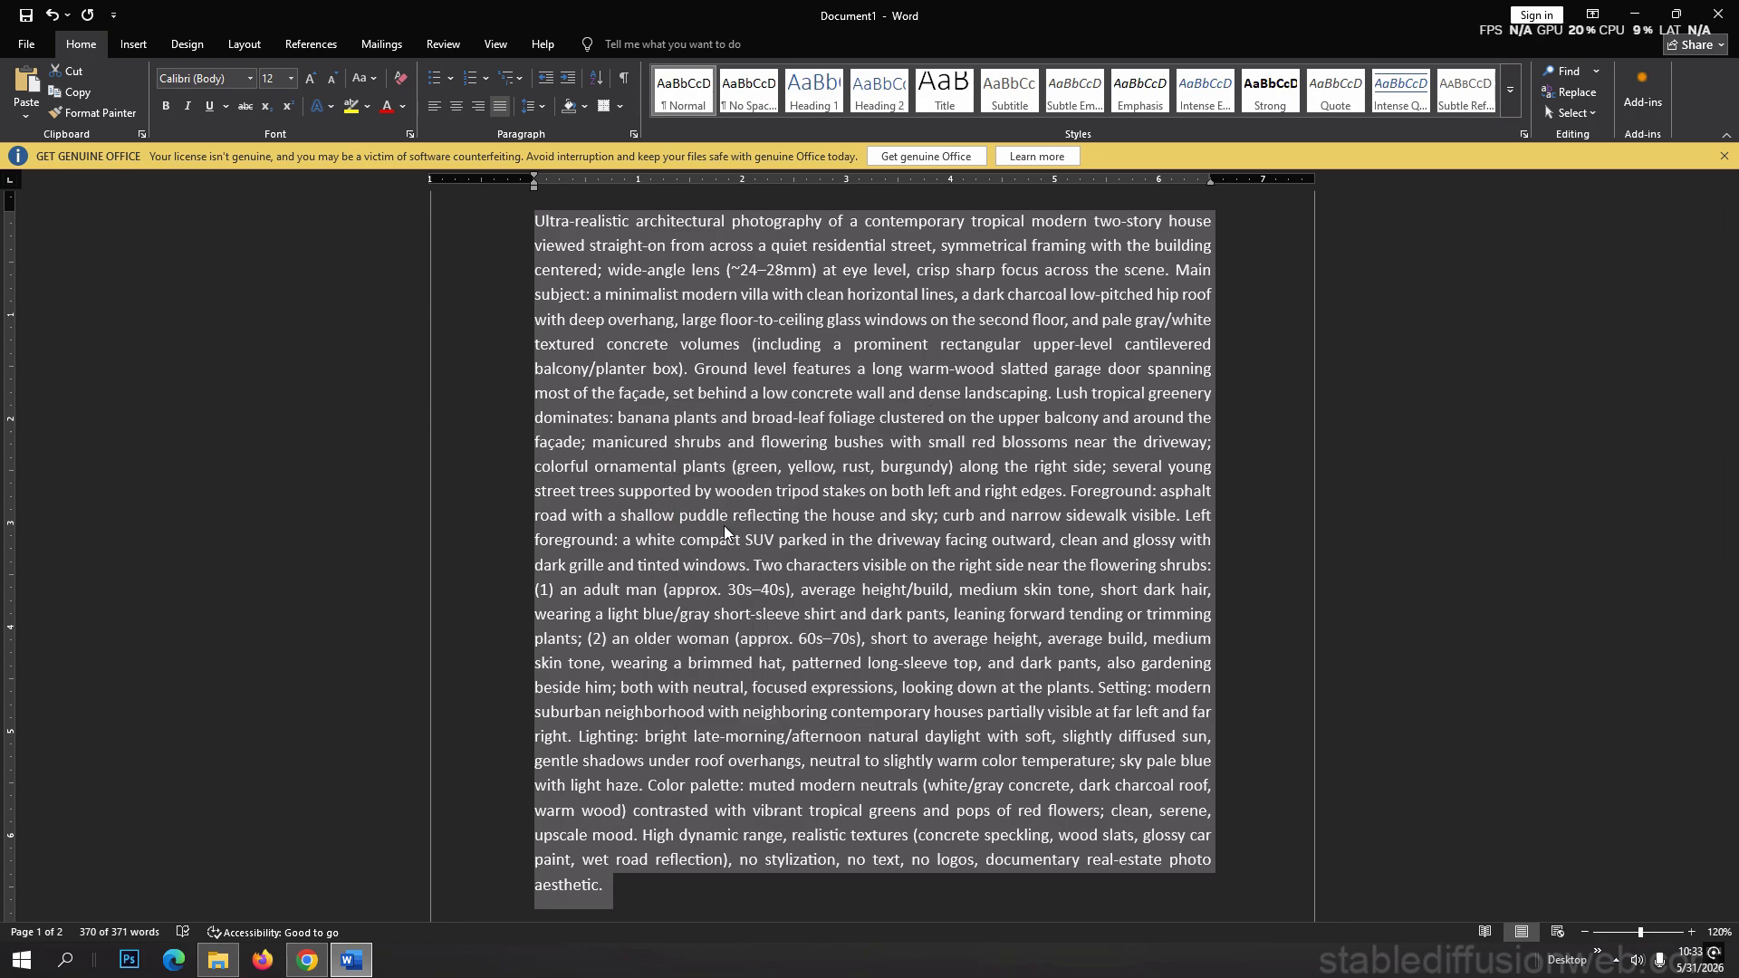
# - Paste the copied architectural prompt beneath the attached house image in Gemini, check its beginning, and submit it
pyautogui.click(326, 966)
pyautogui.rightClick(761, 828)
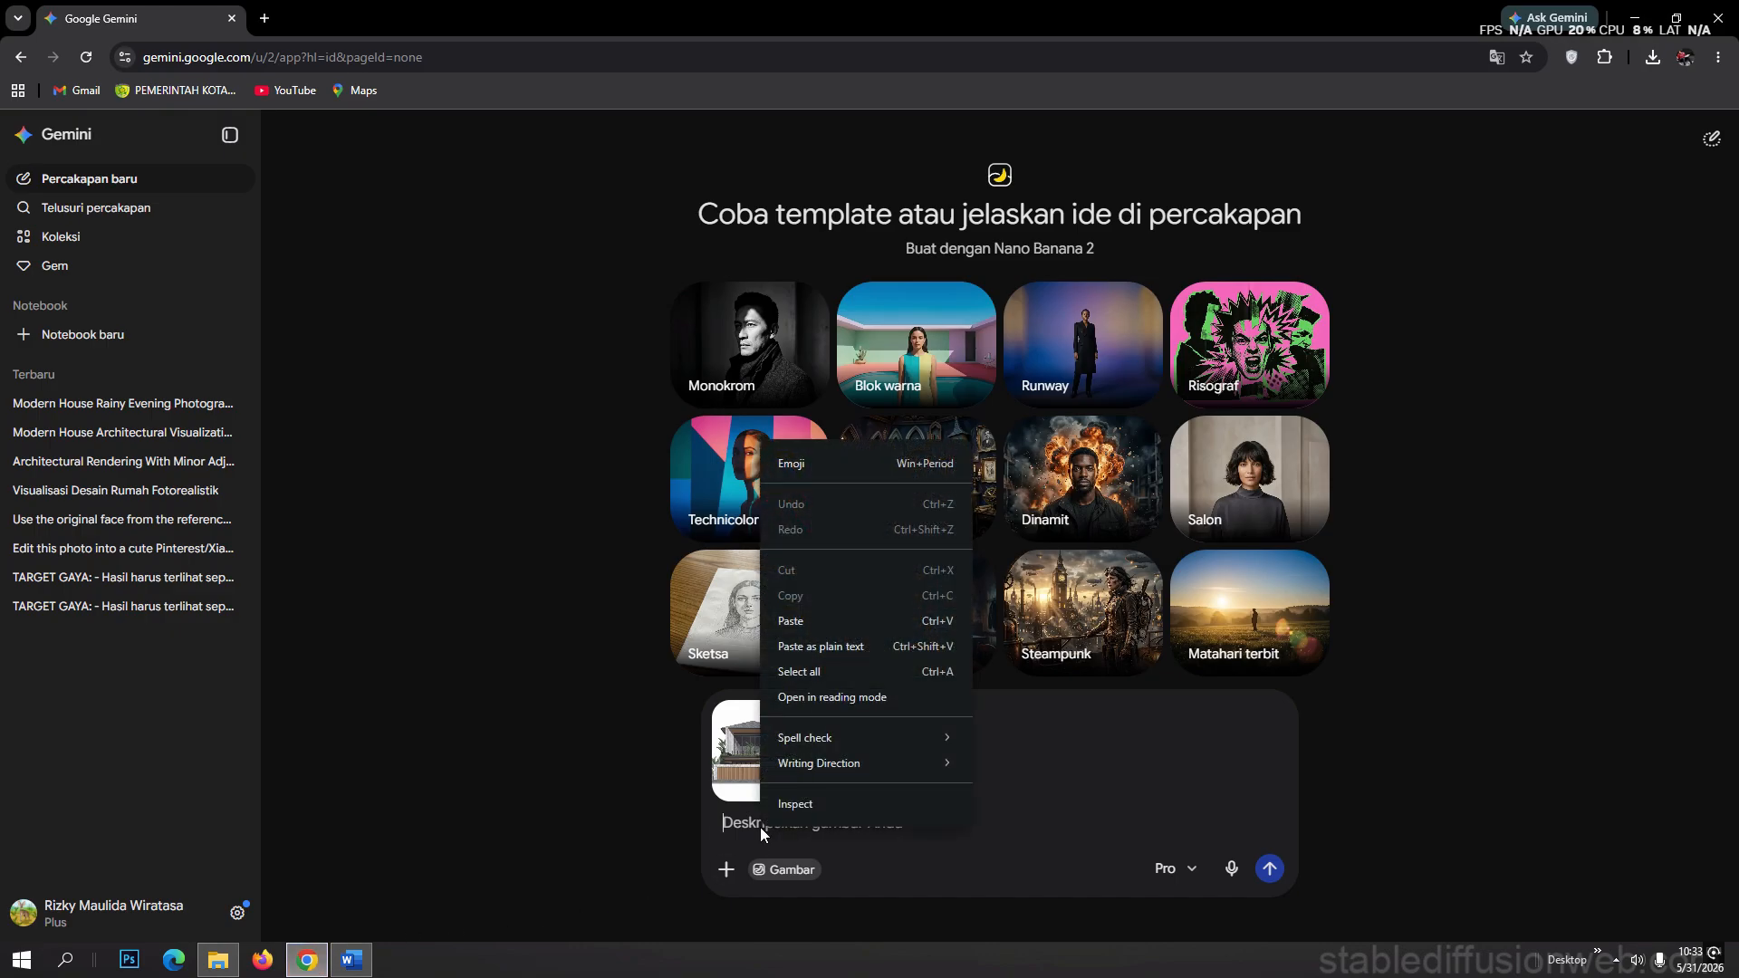
pyautogui.click(805, 627)
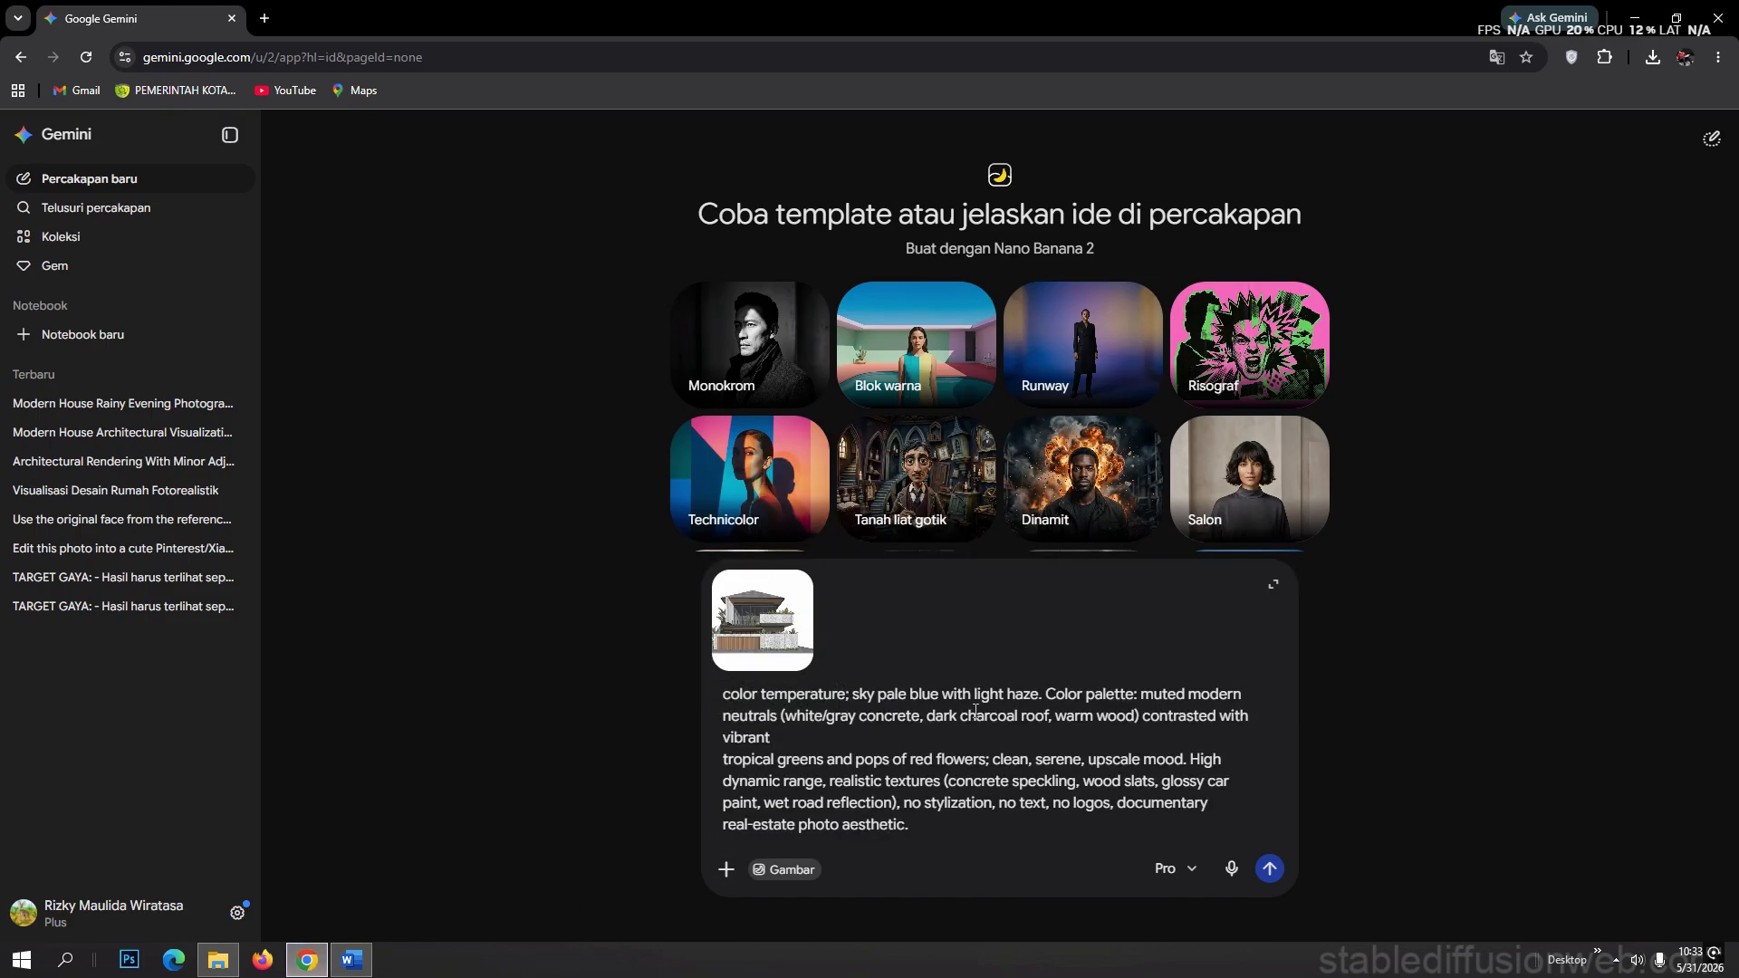
pyautogui.scroll(5, 920, 800)
pyautogui.scroll(10, 920, 800)
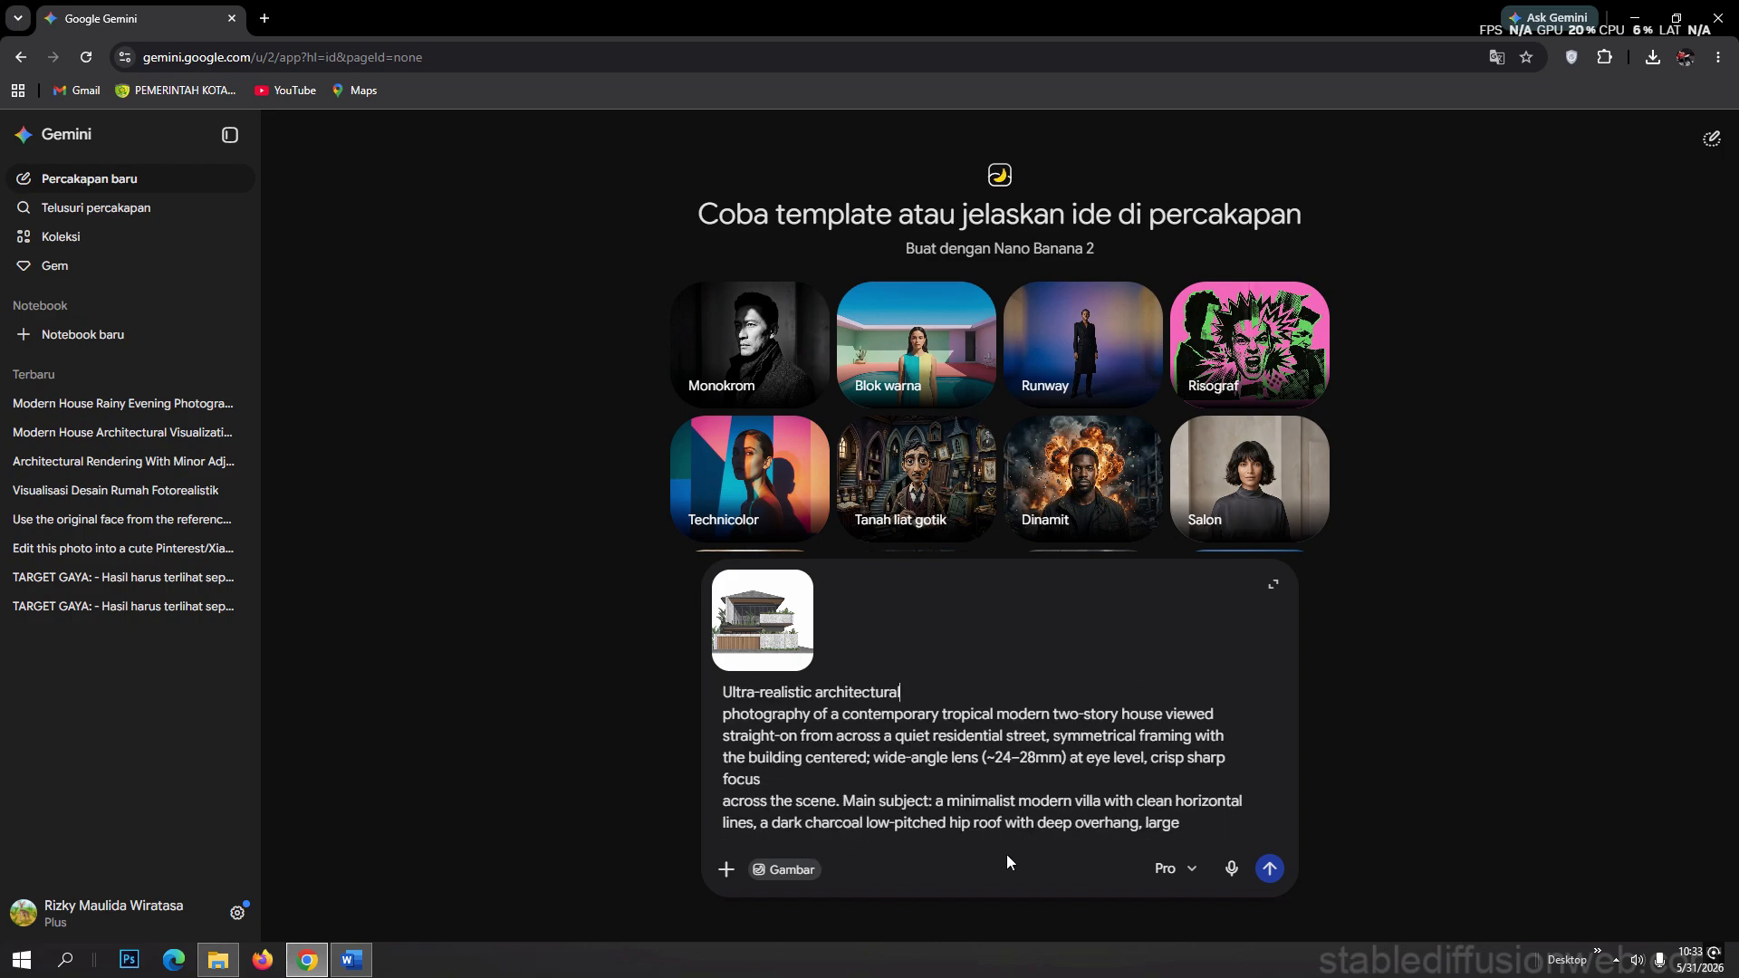
pyautogui.click(1269, 869)
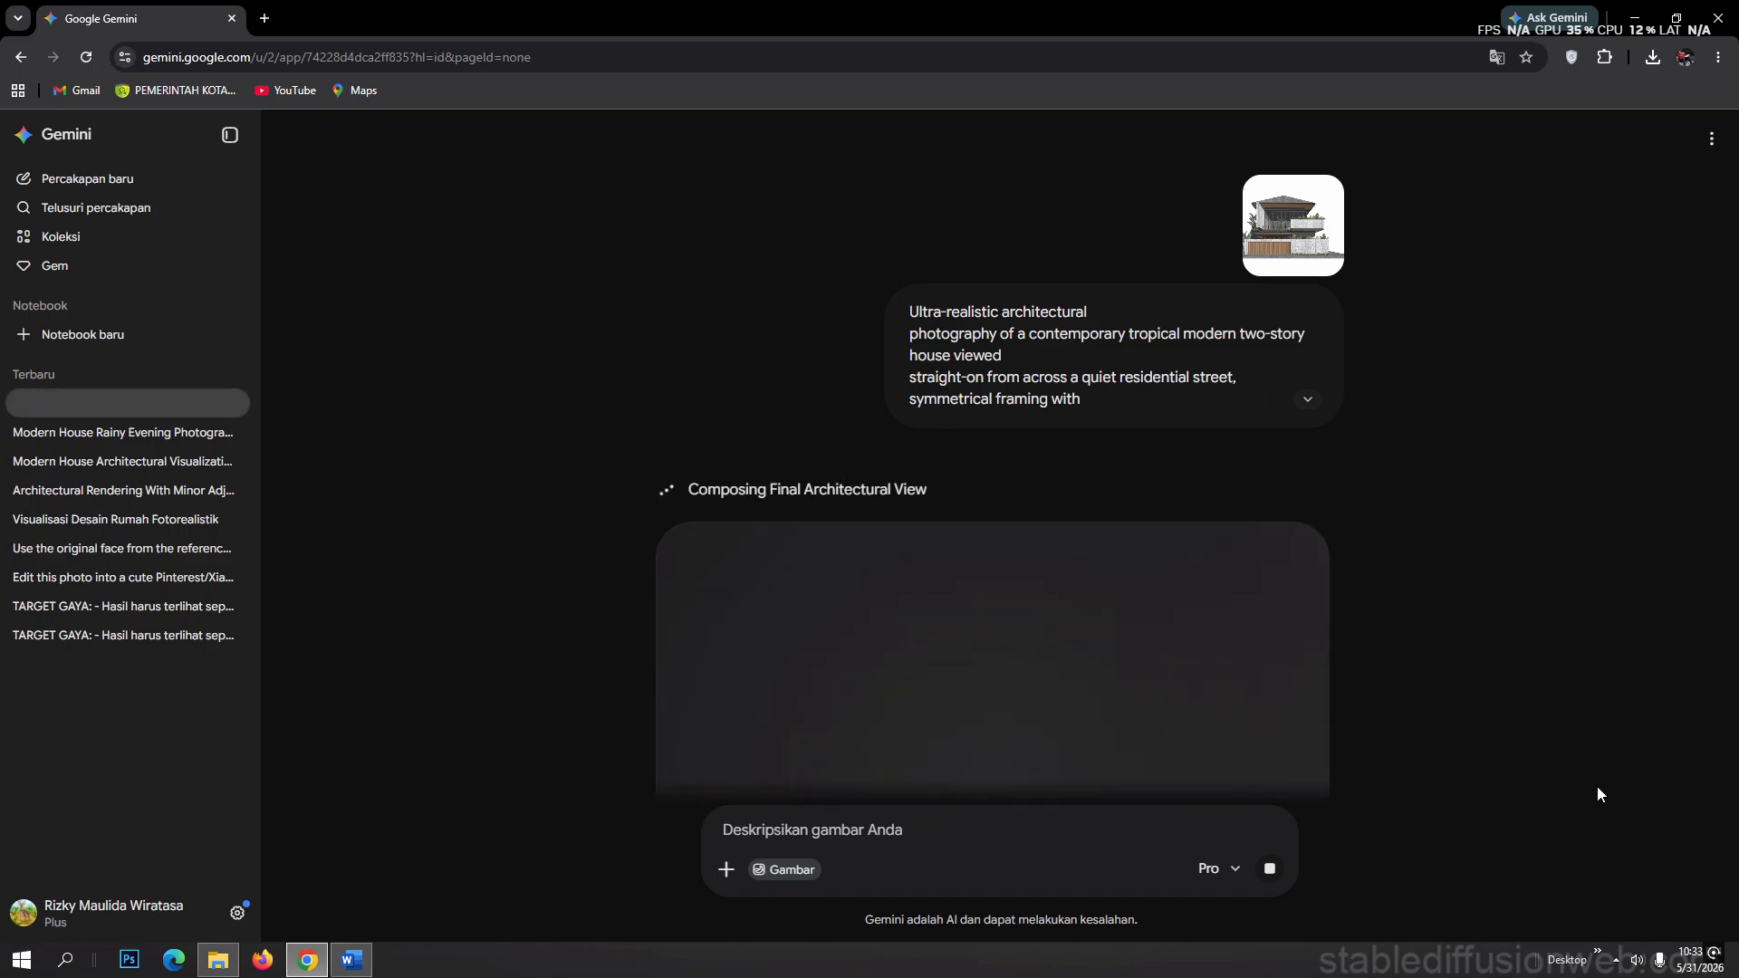
# - Expand the sent prompt to read it in full and examine the generated house image enlarged
pyautogui.click(1307, 399)
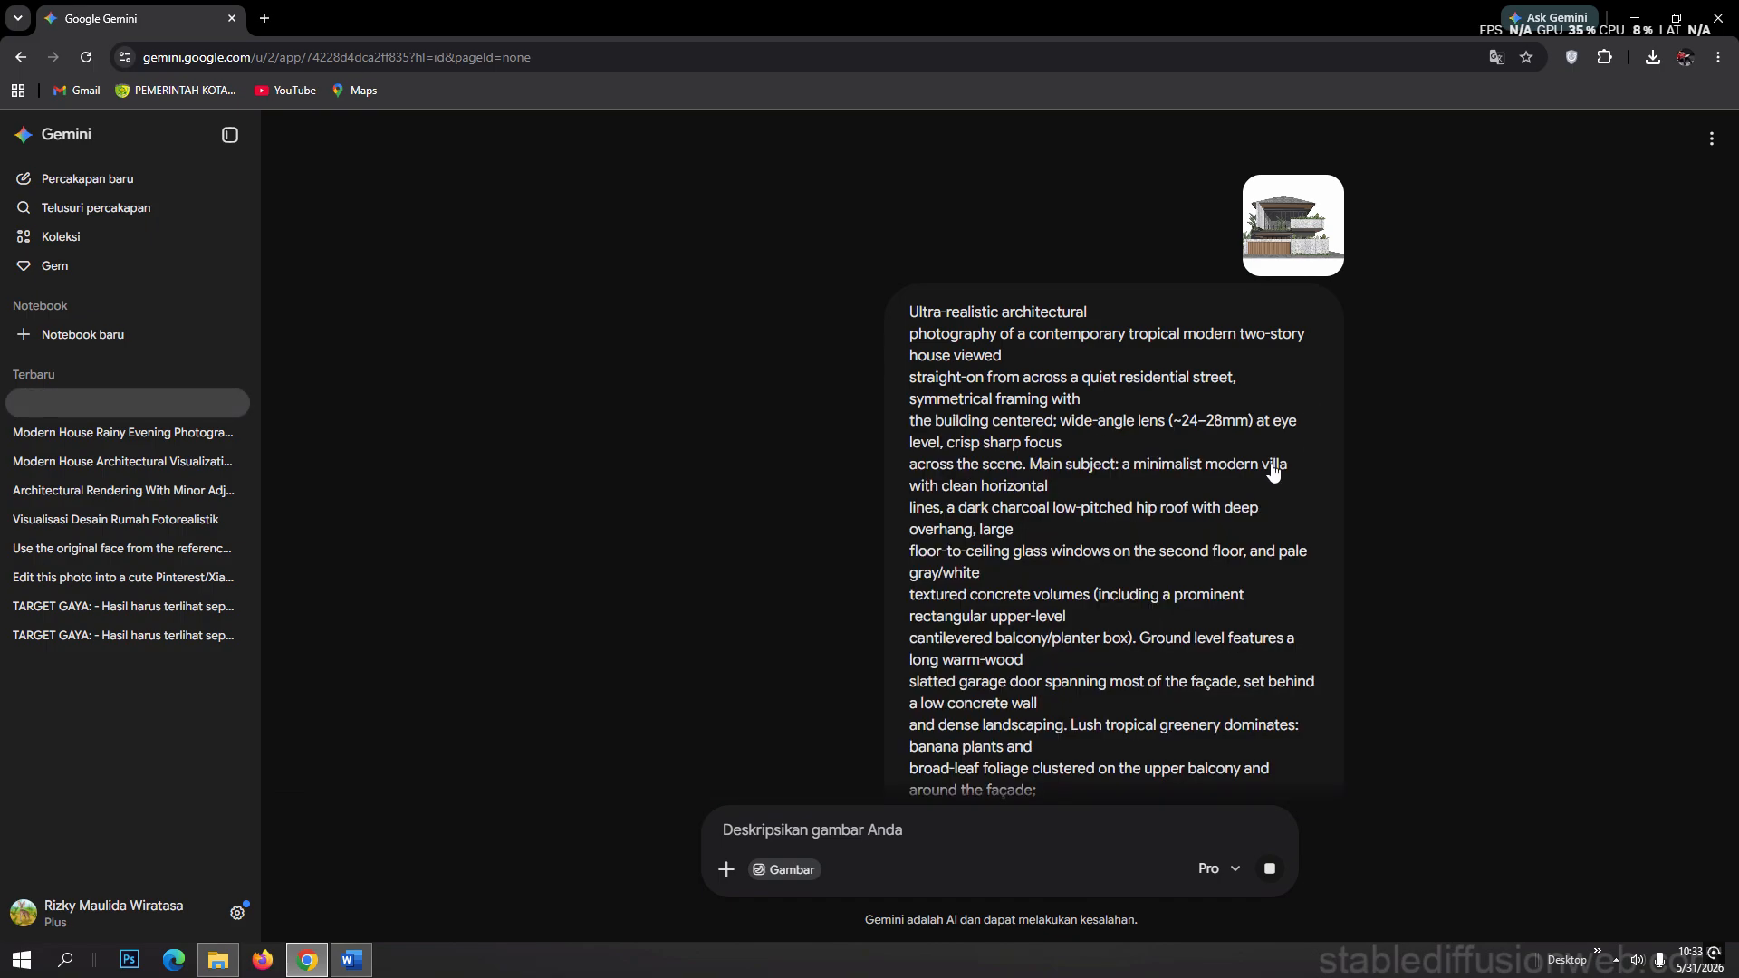
pyautogui.scroll(-4, 977, 535)
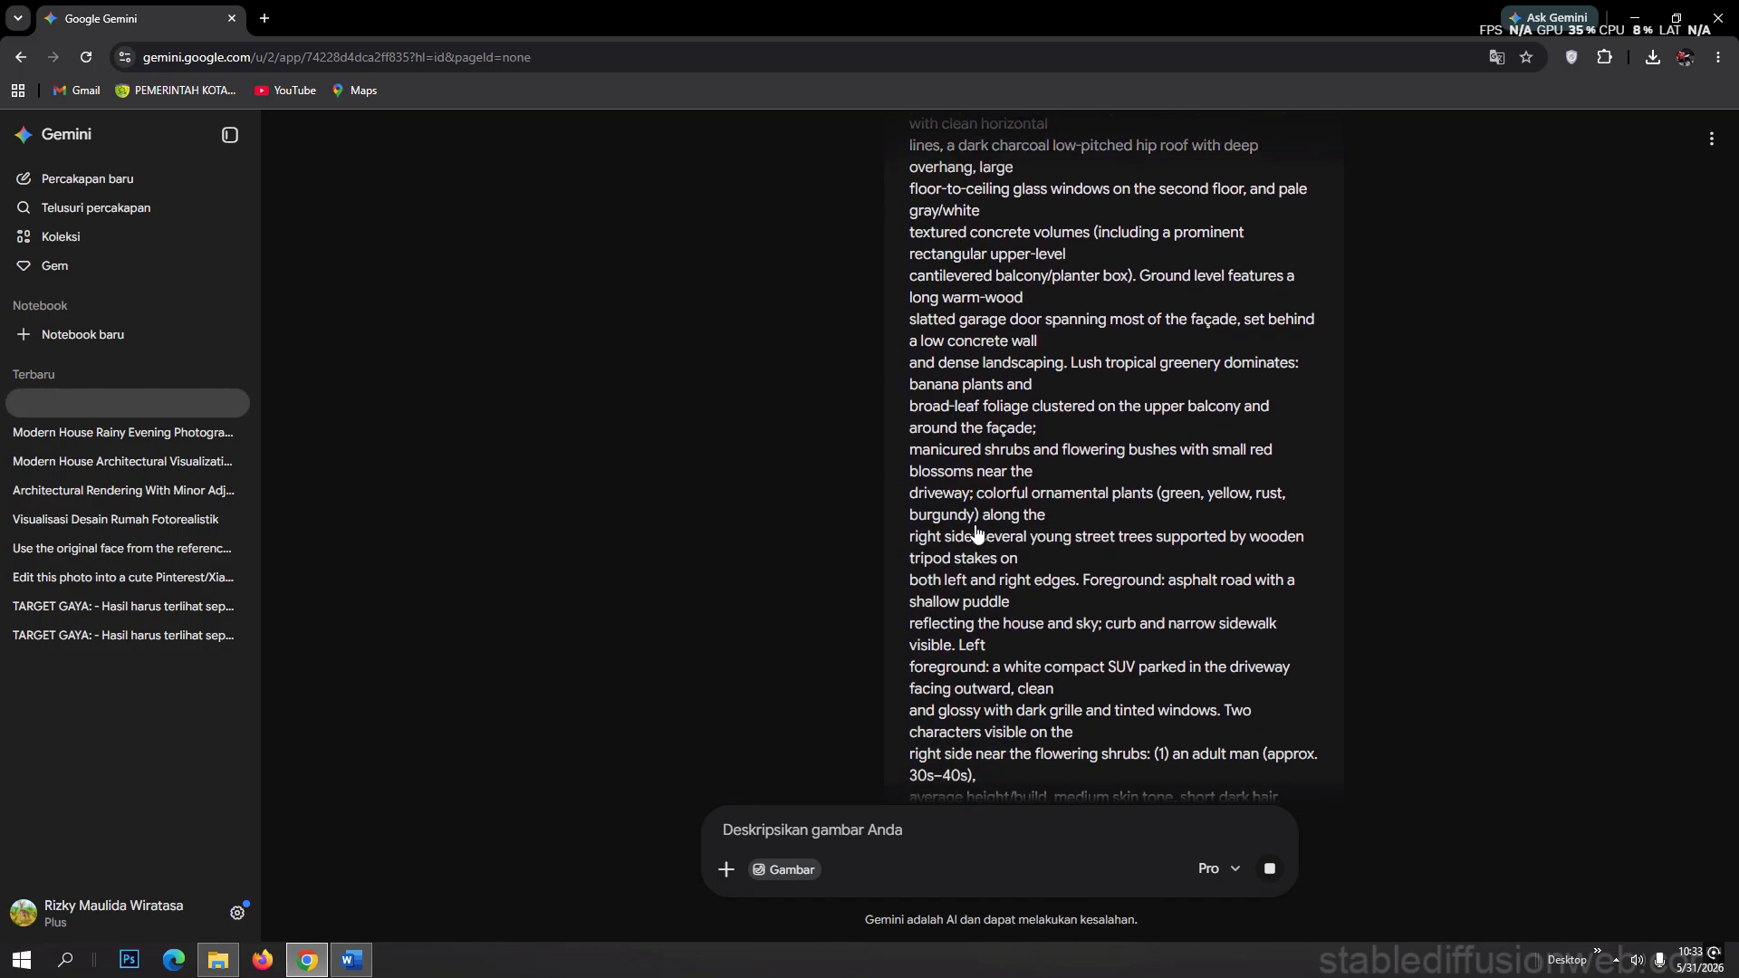
pyautogui.scroll(-10, 976, 534)
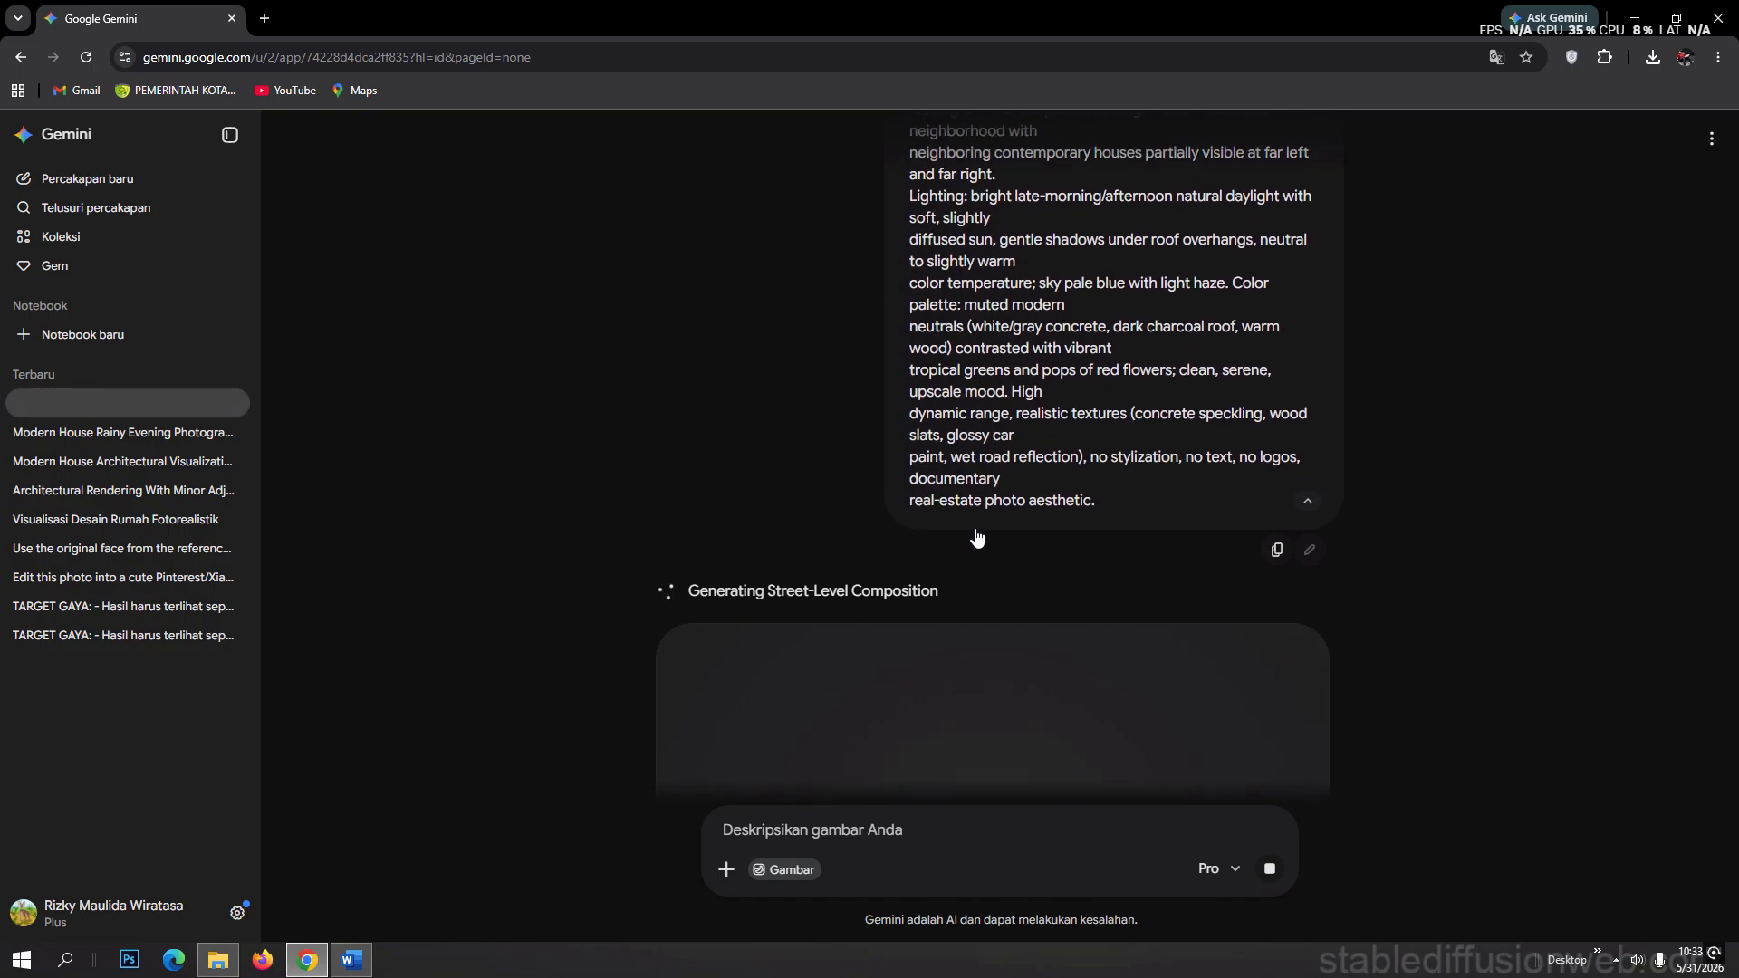
pyautogui.scroll(-5, 975, 535)
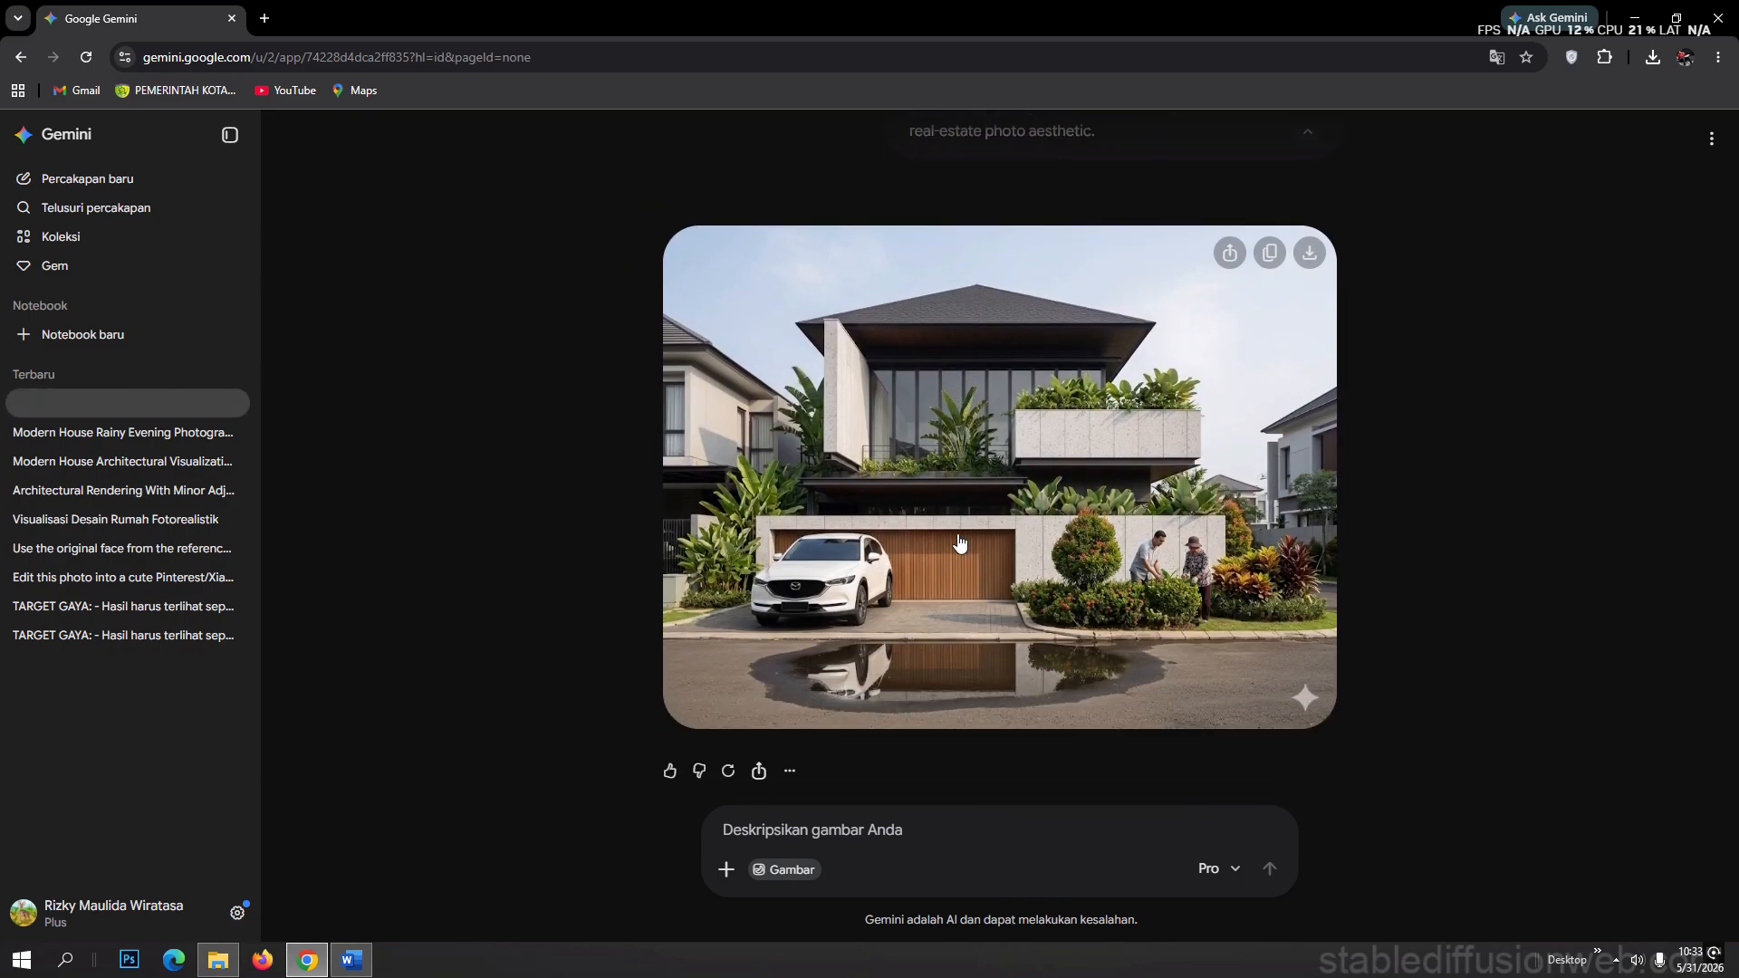
pyautogui.click(1131, 565)
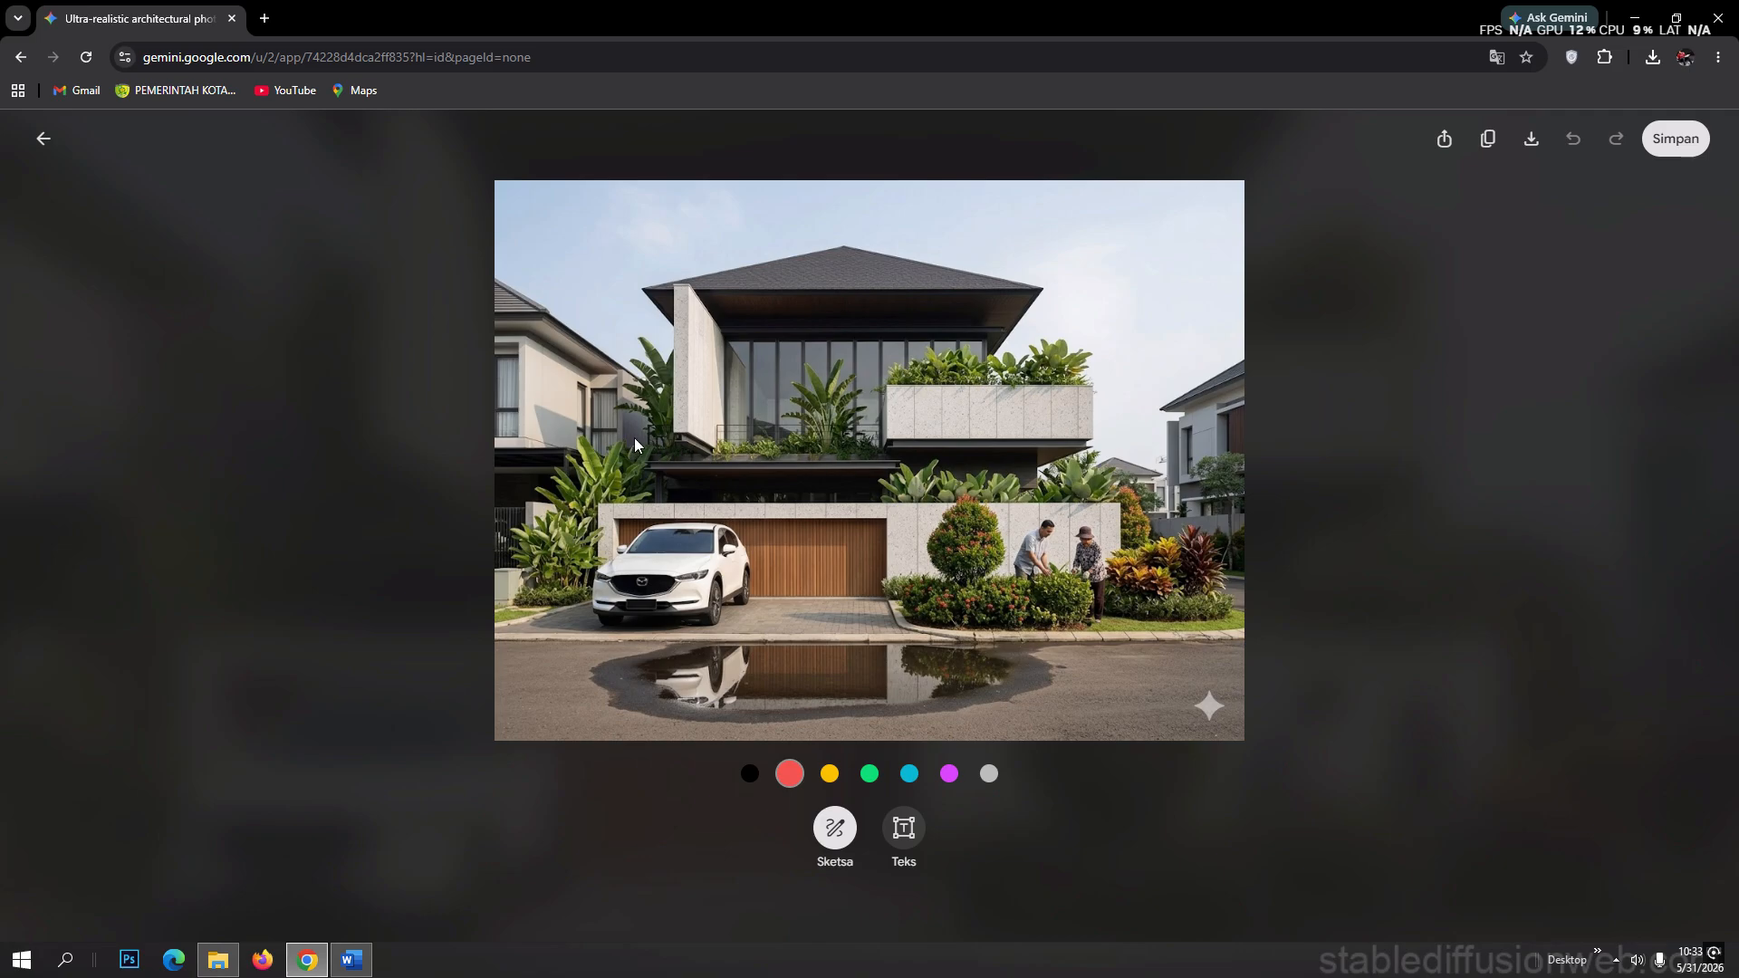
pyautogui.click(1353, 541)
pyautogui.scroll(8, 1075, 591)
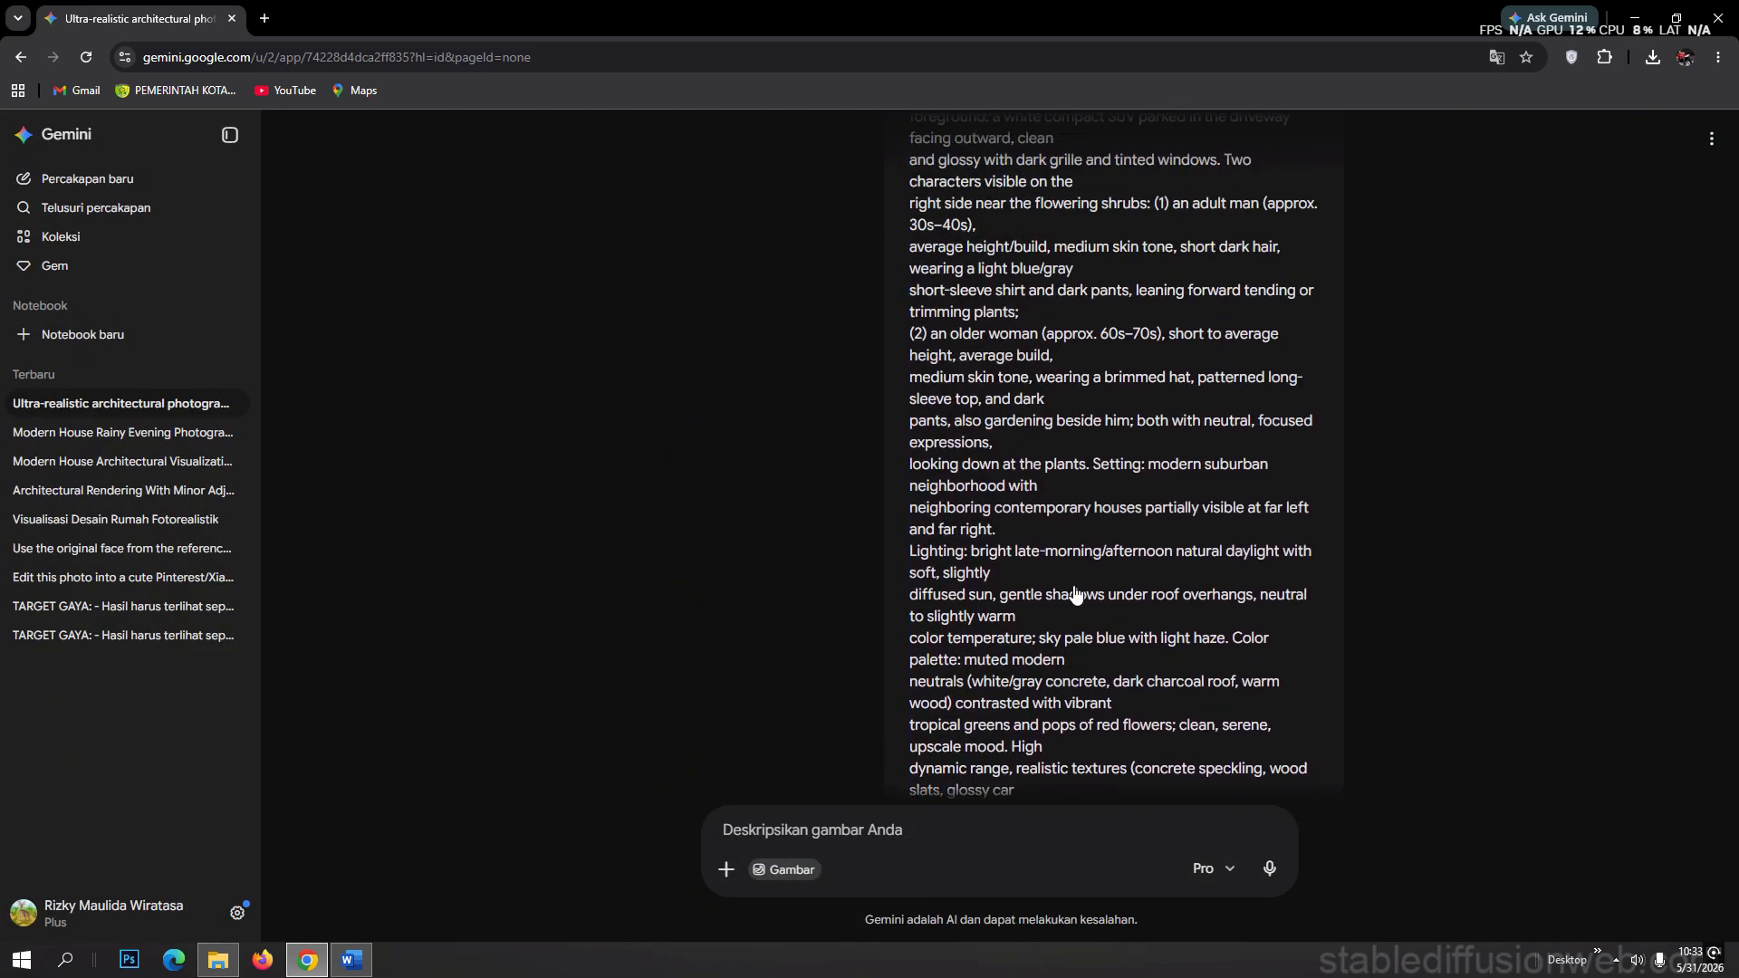
pyautogui.scroll(-8, 1076, 594)
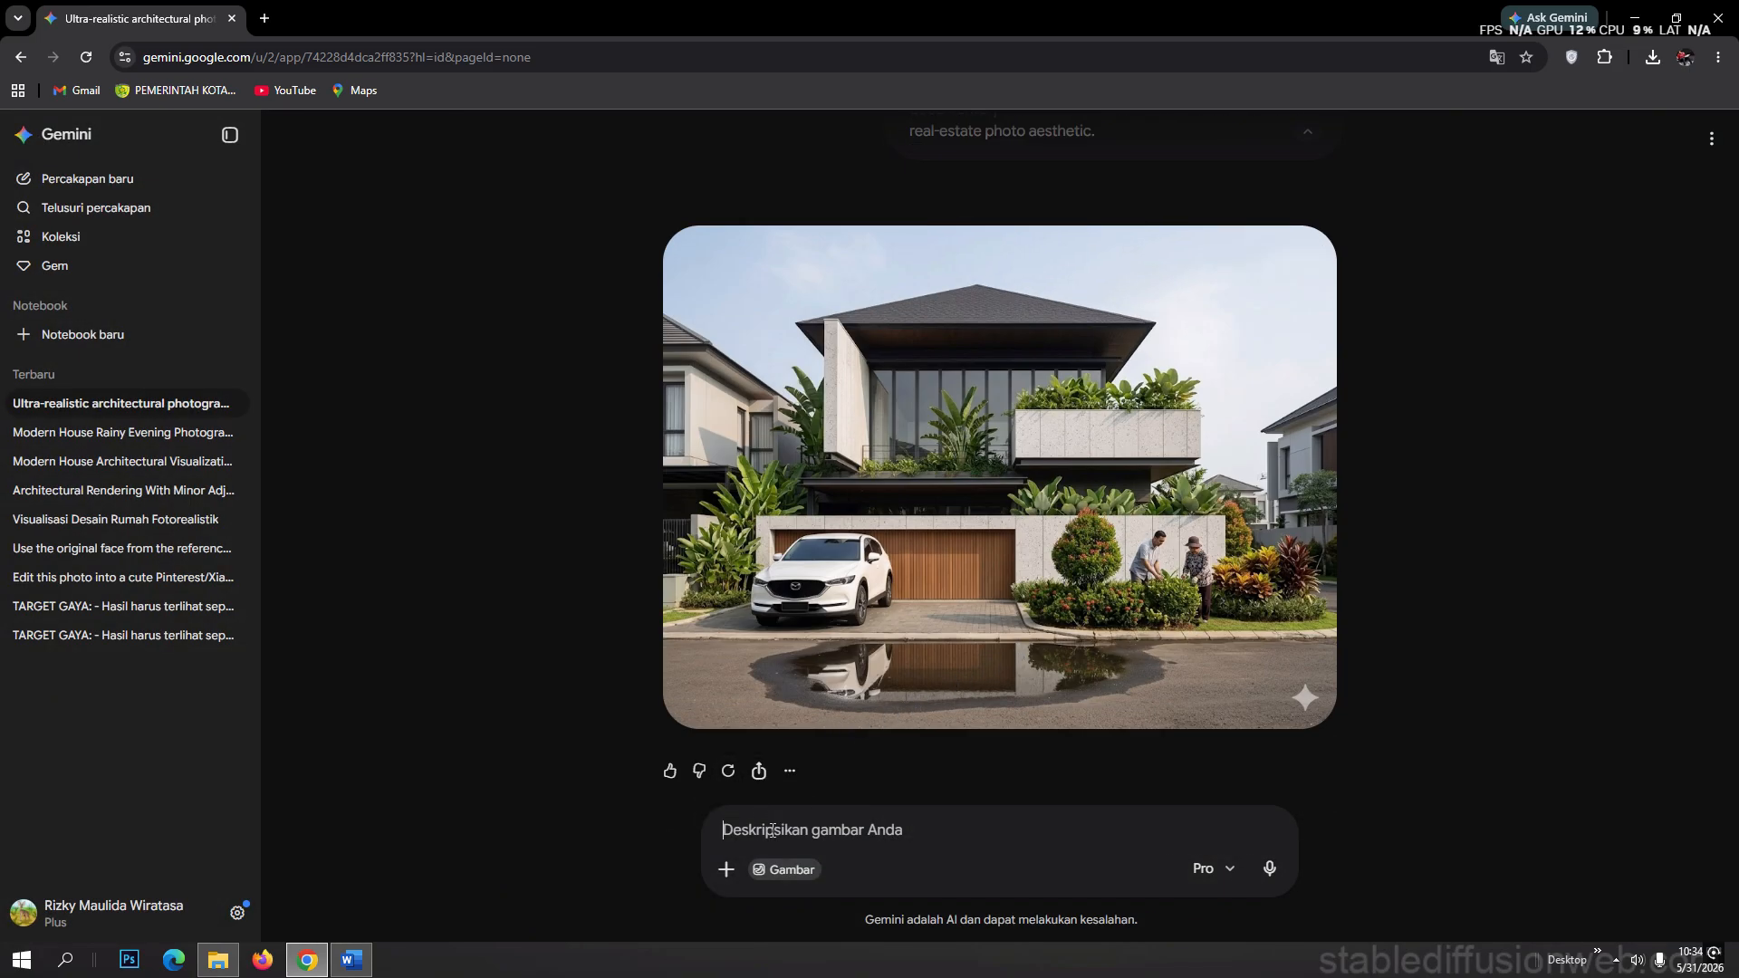
# - Send the follow-up prompt "(suanana malam)" to request a night-time version of the house image
pyautogui.write('(suanama malam')
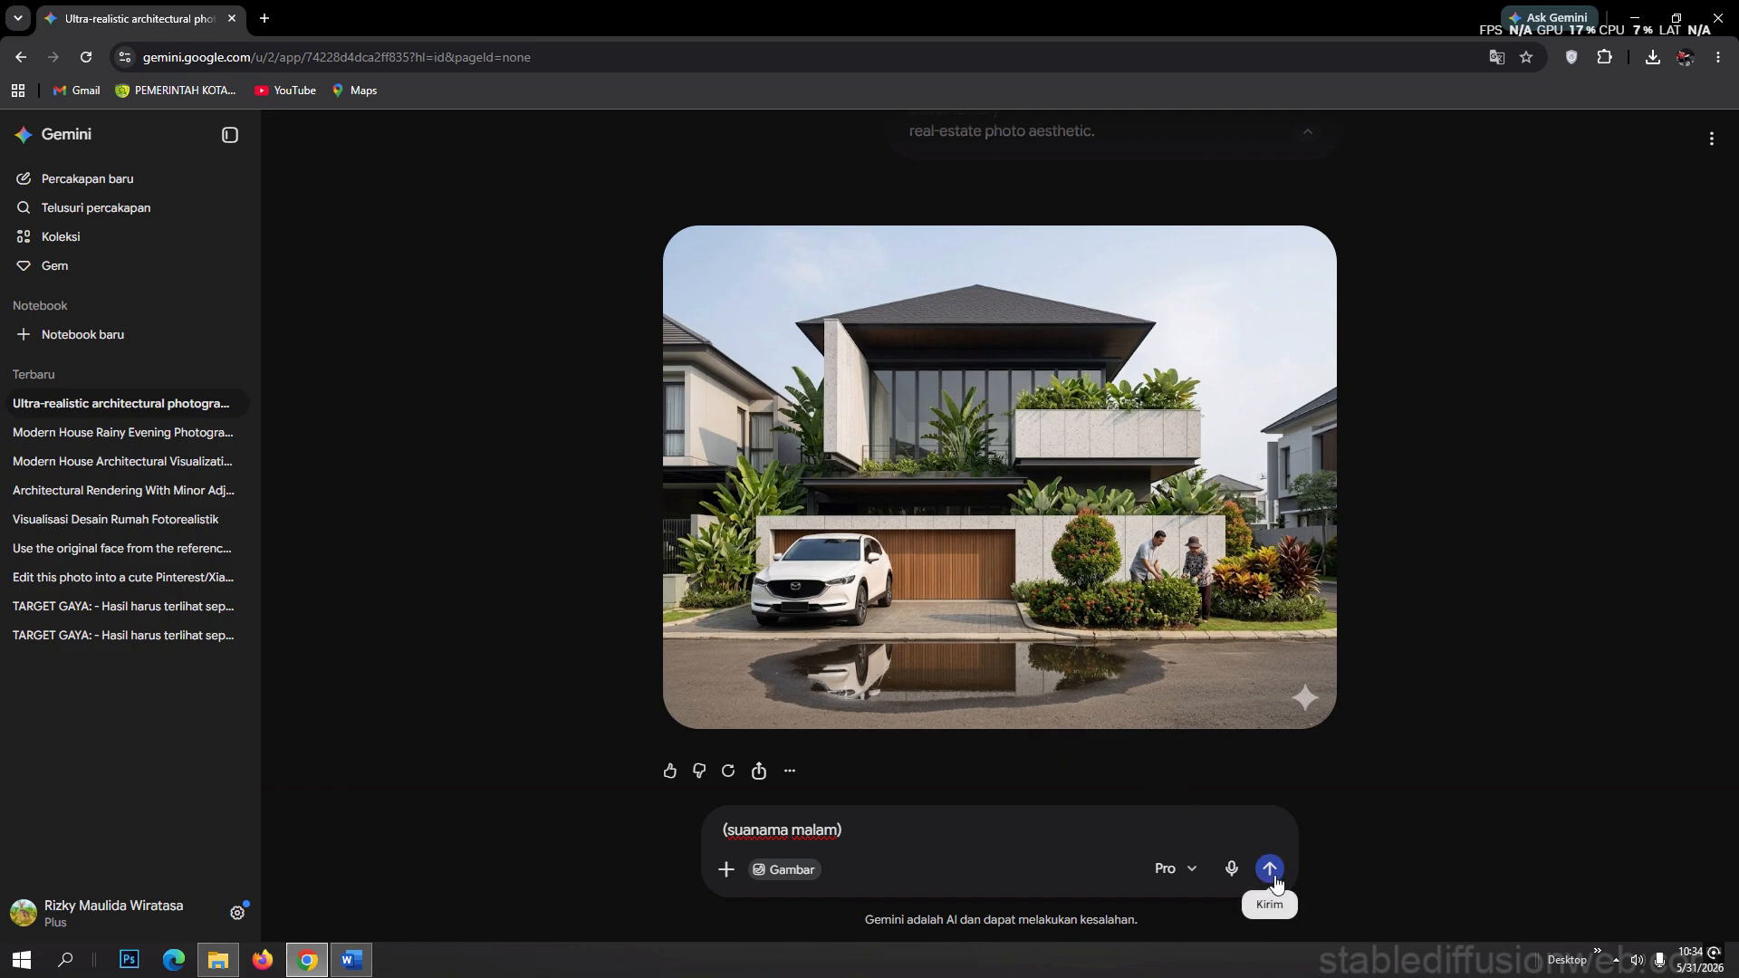
pyautogui.click(774, 819)
pyautogui.press('BackSpace')
pyautogui.write('n')
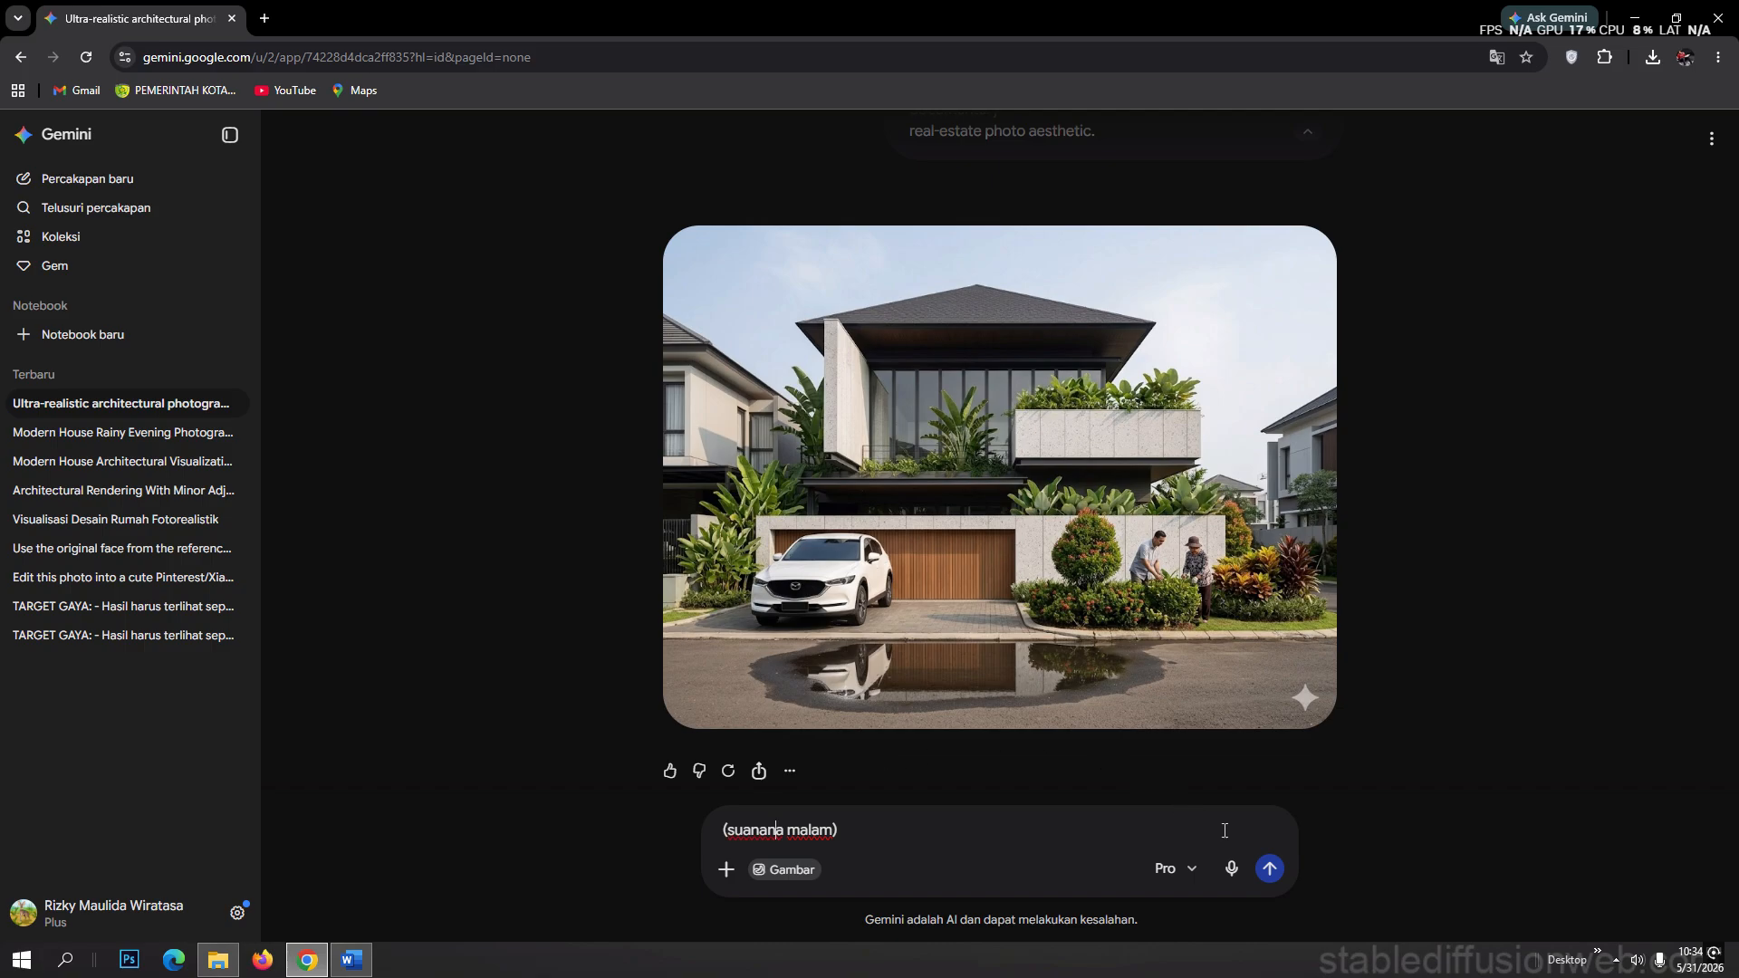
pyautogui.click(1269, 868)
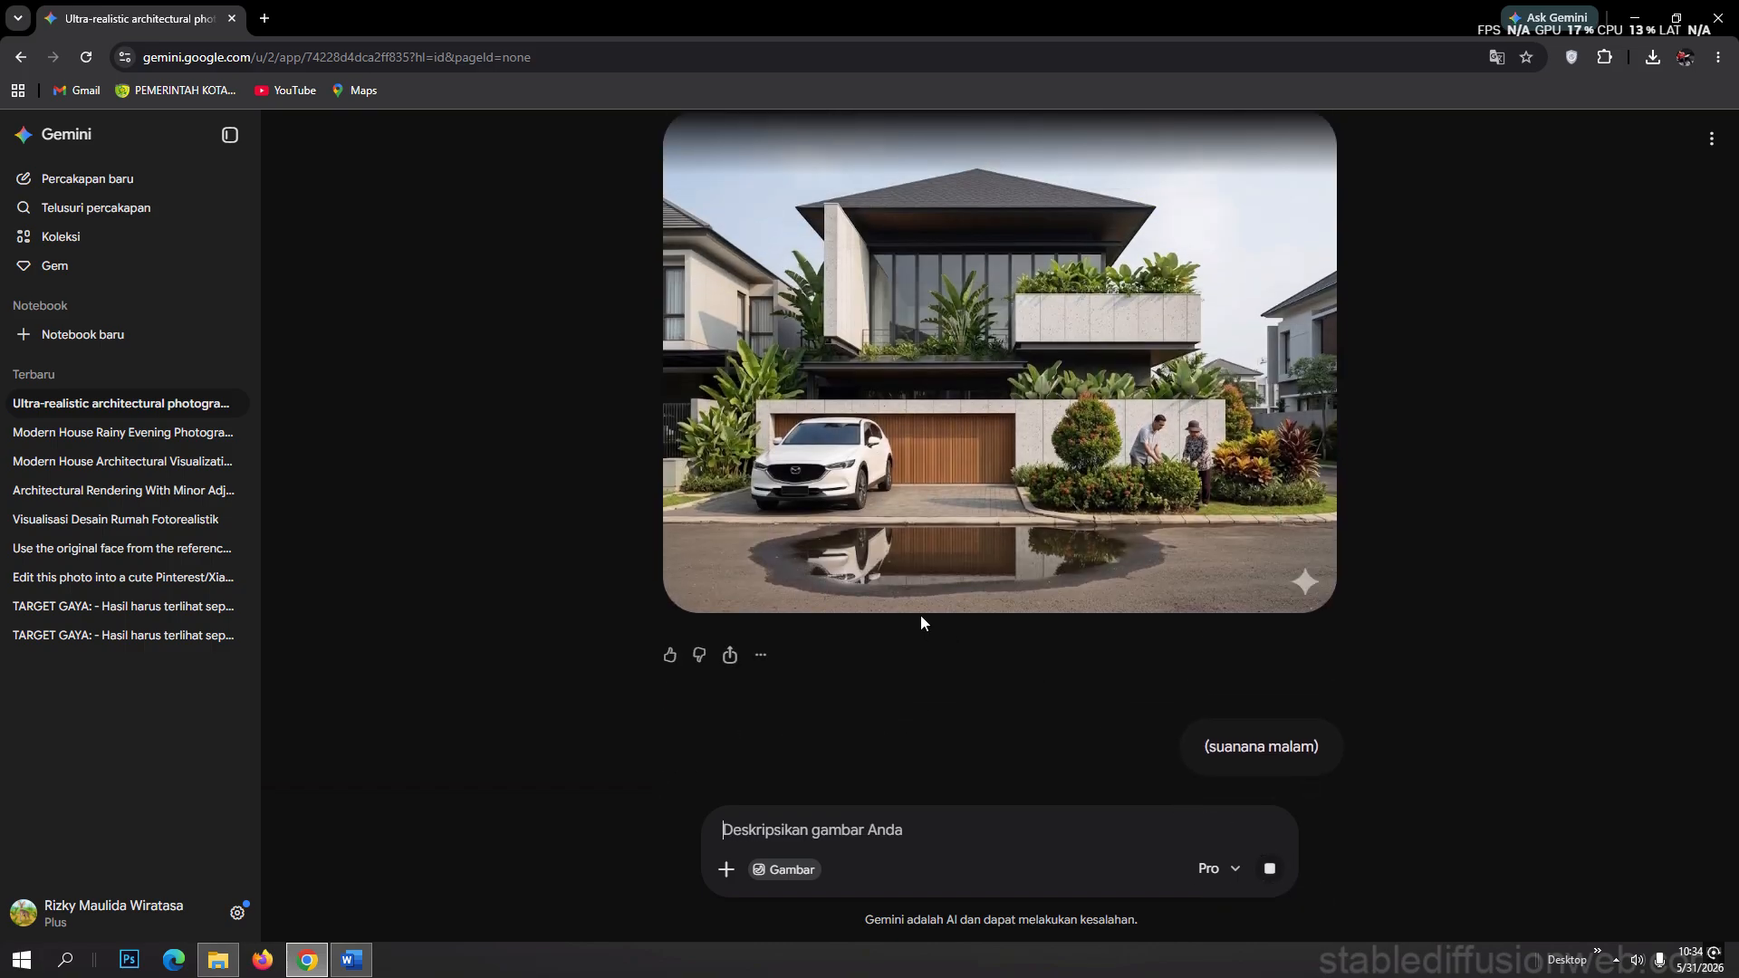
# - Examine the generated house image enlarged, reread the original prompt, and read the reply to the night-scene request
pyautogui.click(997, 438)
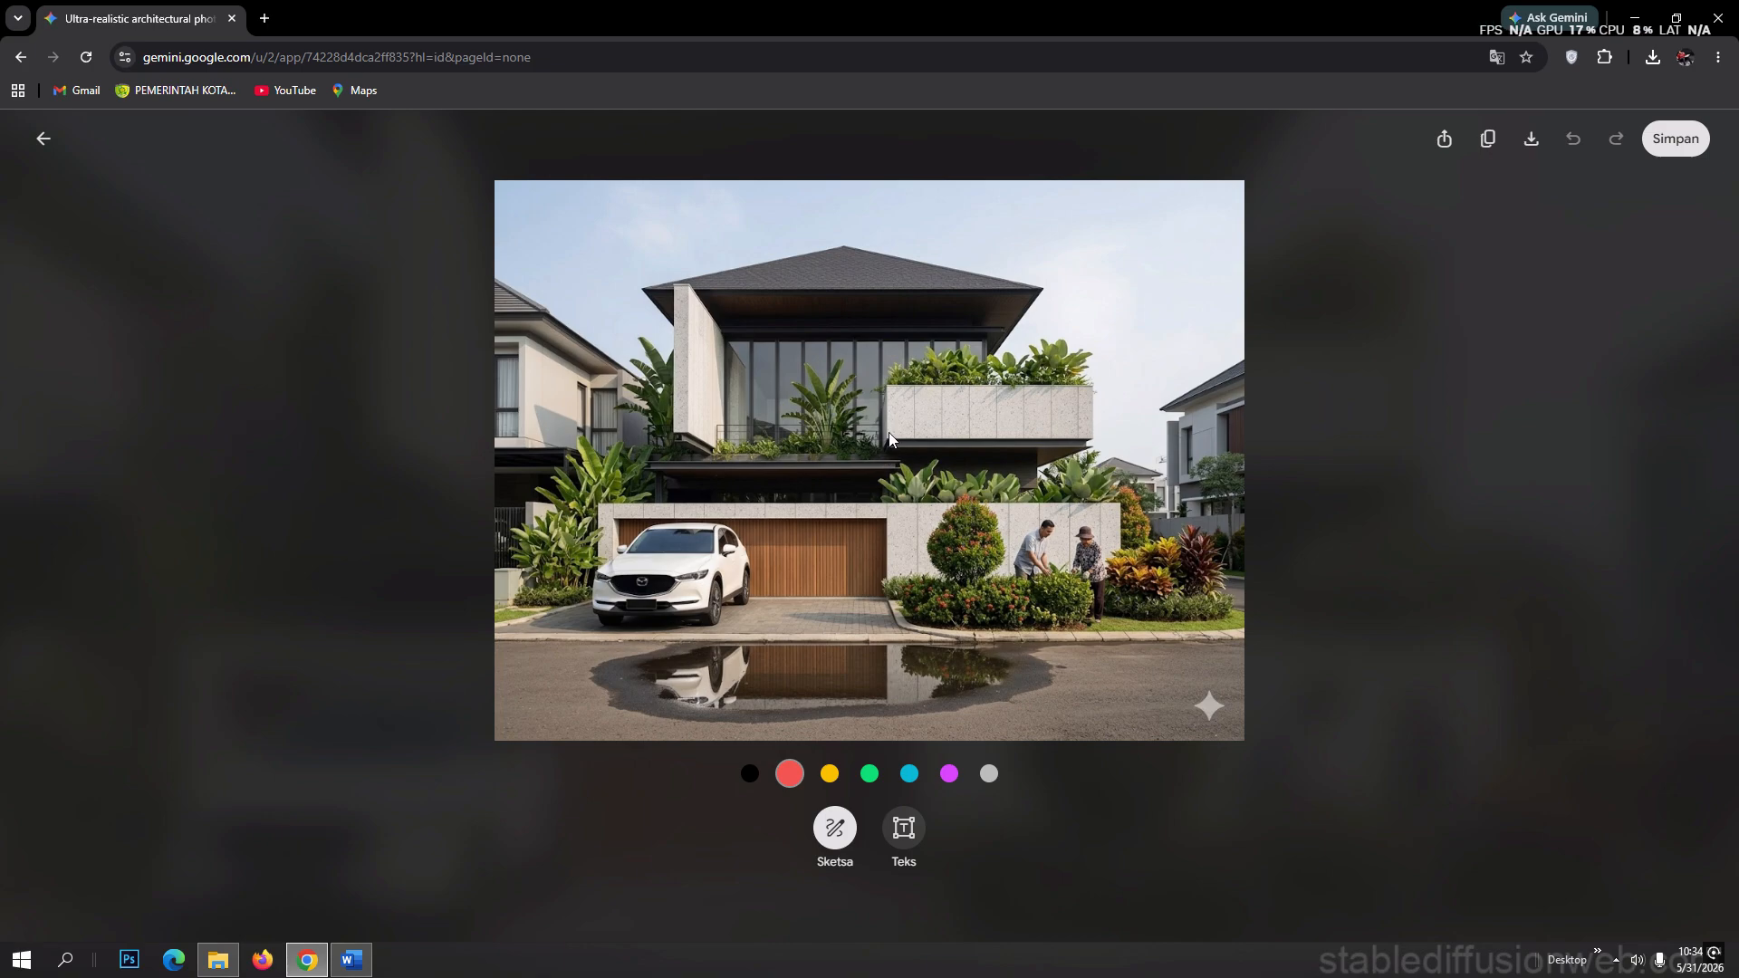
pyautogui.click(1444, 355)
pyautogui.scroll(1, 1198, 469)
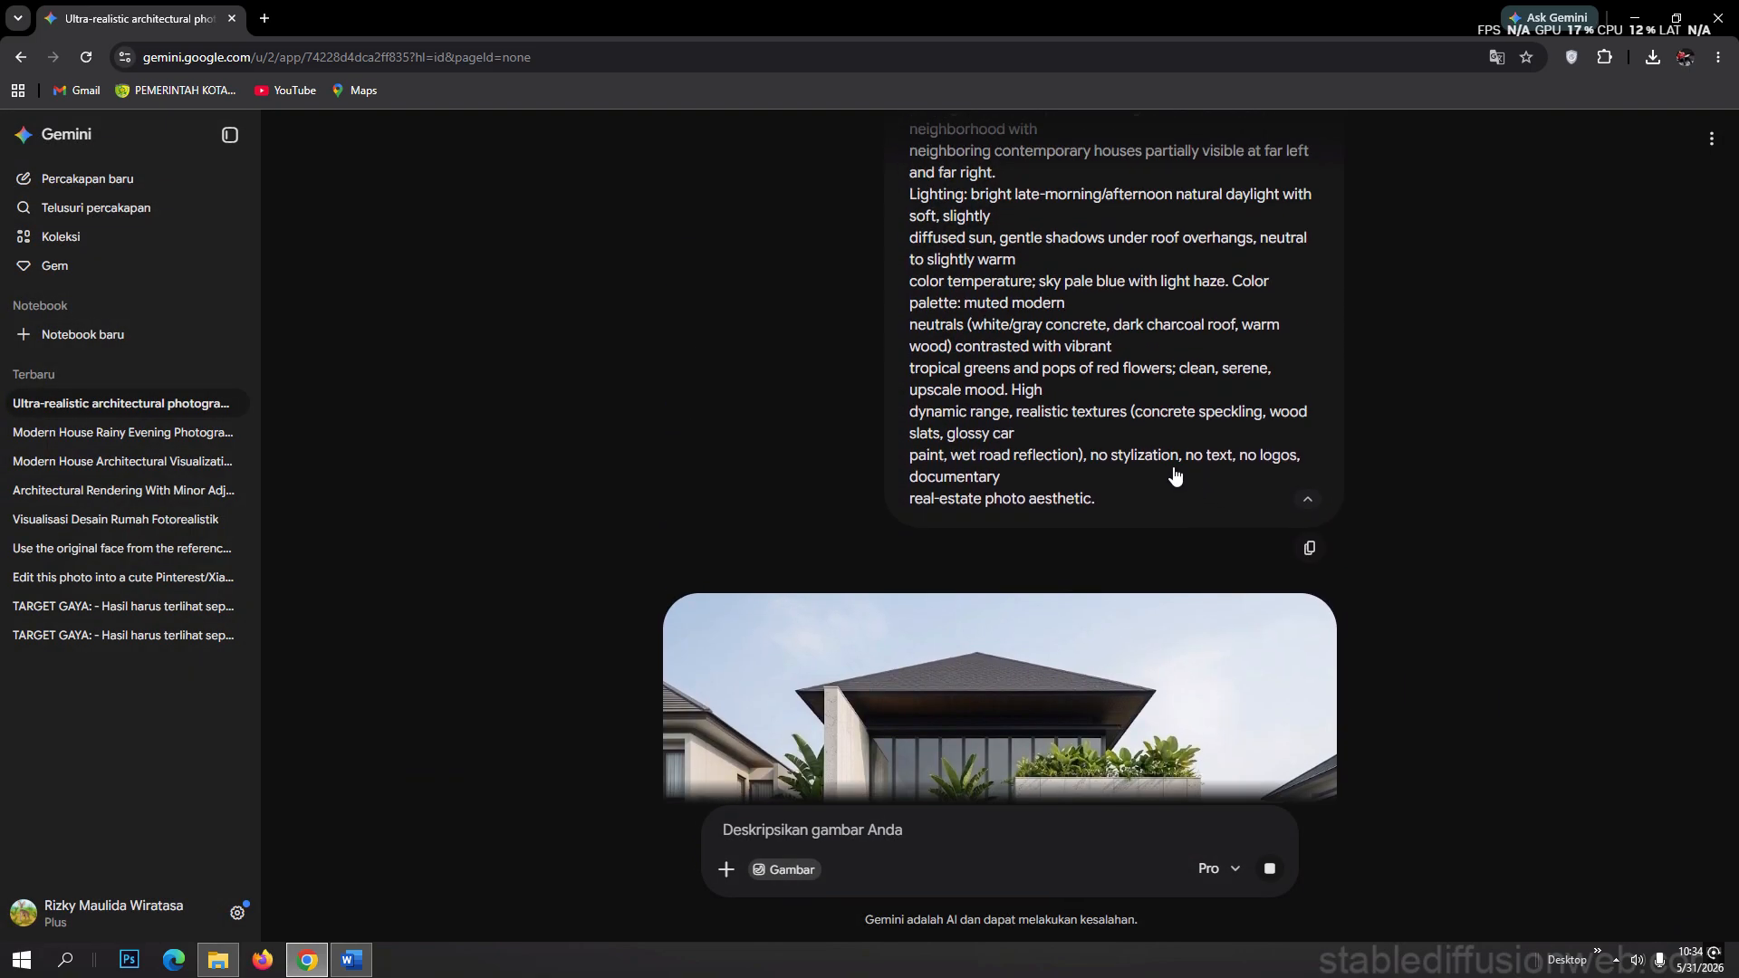
pyautogui.scroll(1, 1116, 433)
pyautogui.scroll(5, 1116, 433)
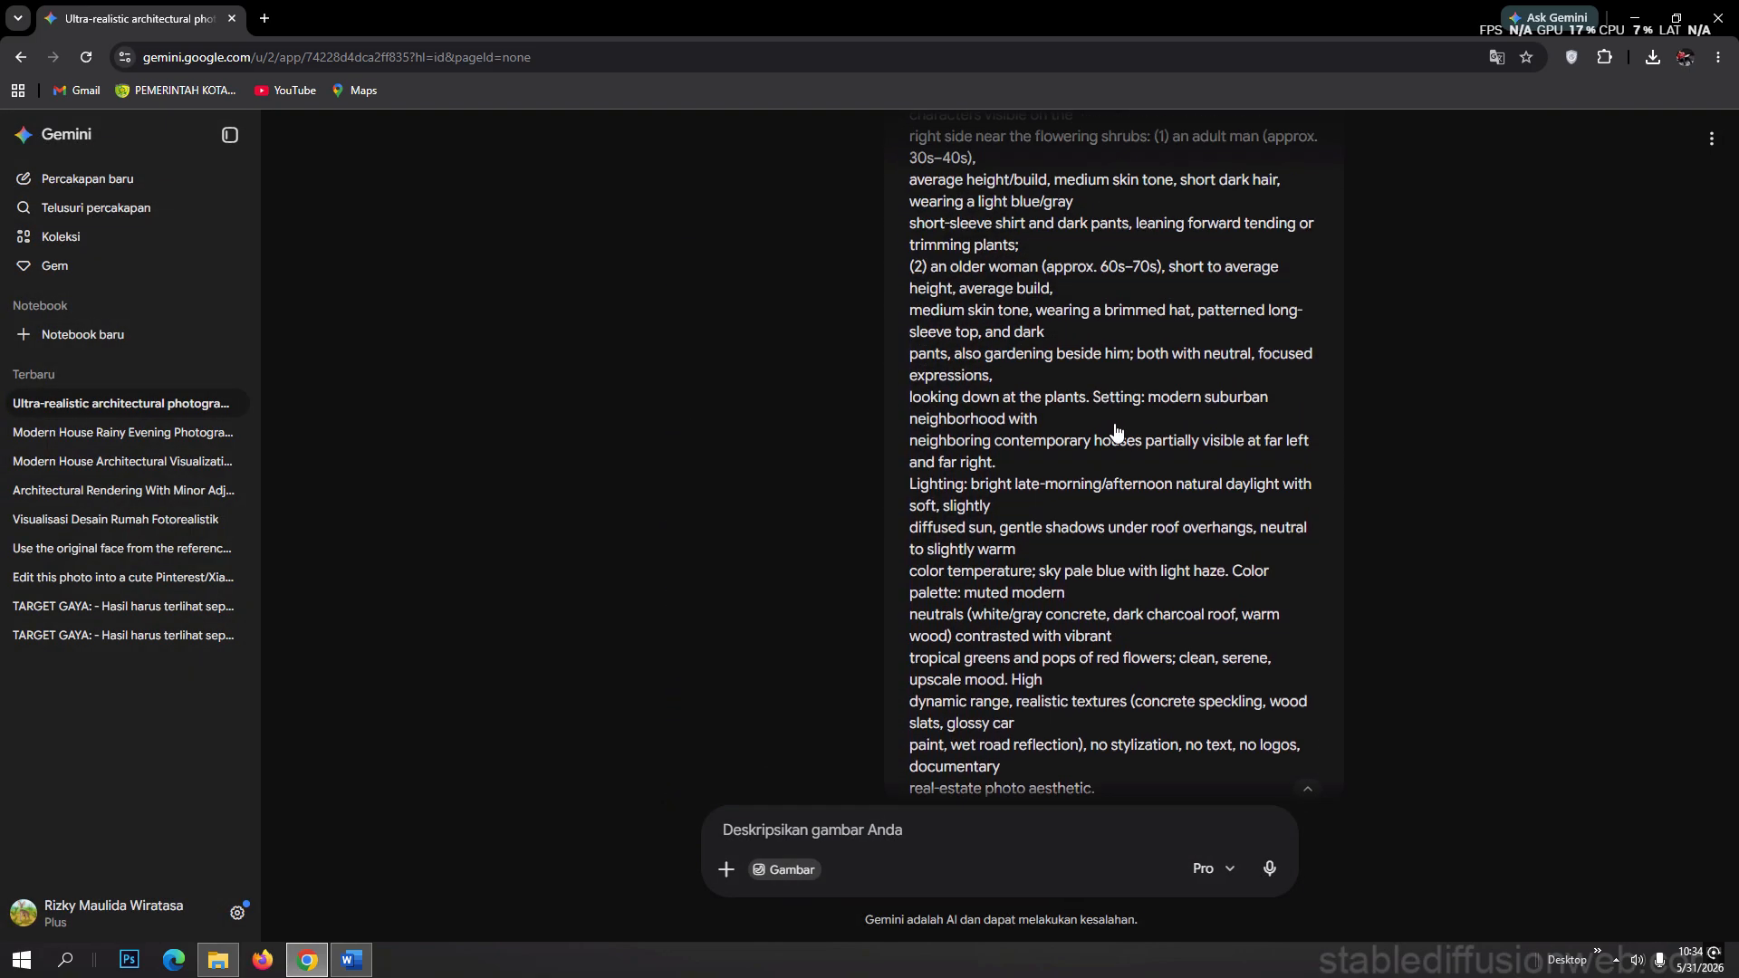
pyautogui.scroll(-12, 1116, 433)
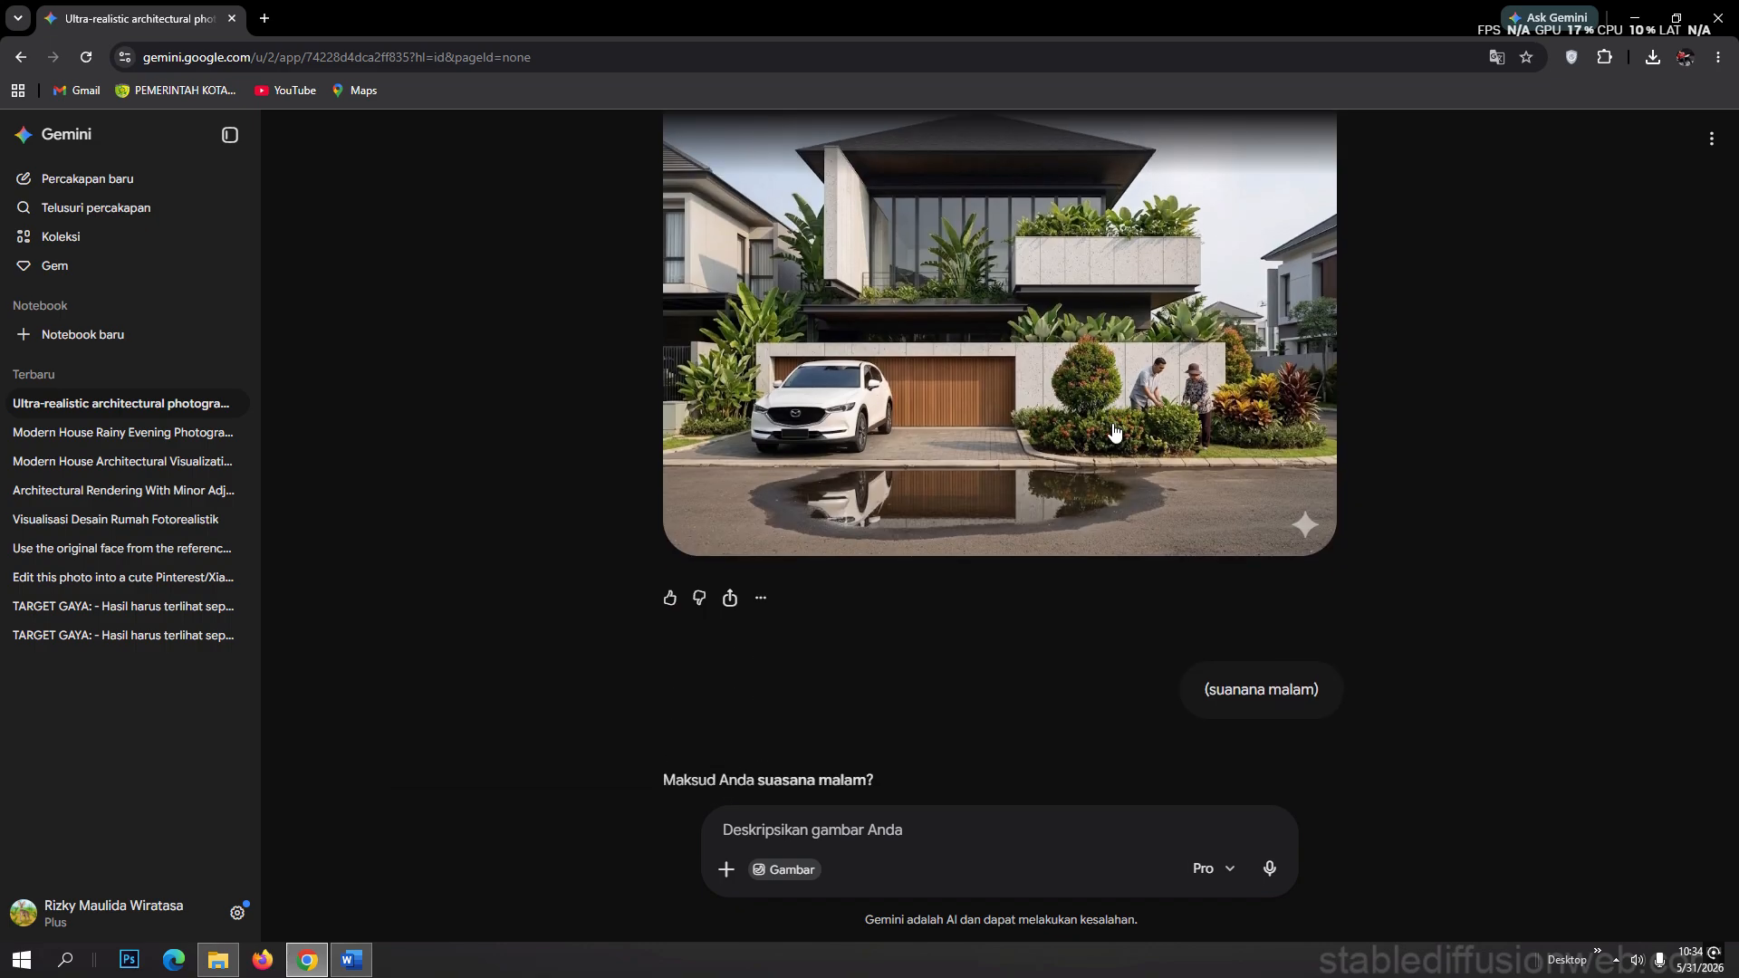
pyautogui.scroll(1, 1113, 430)
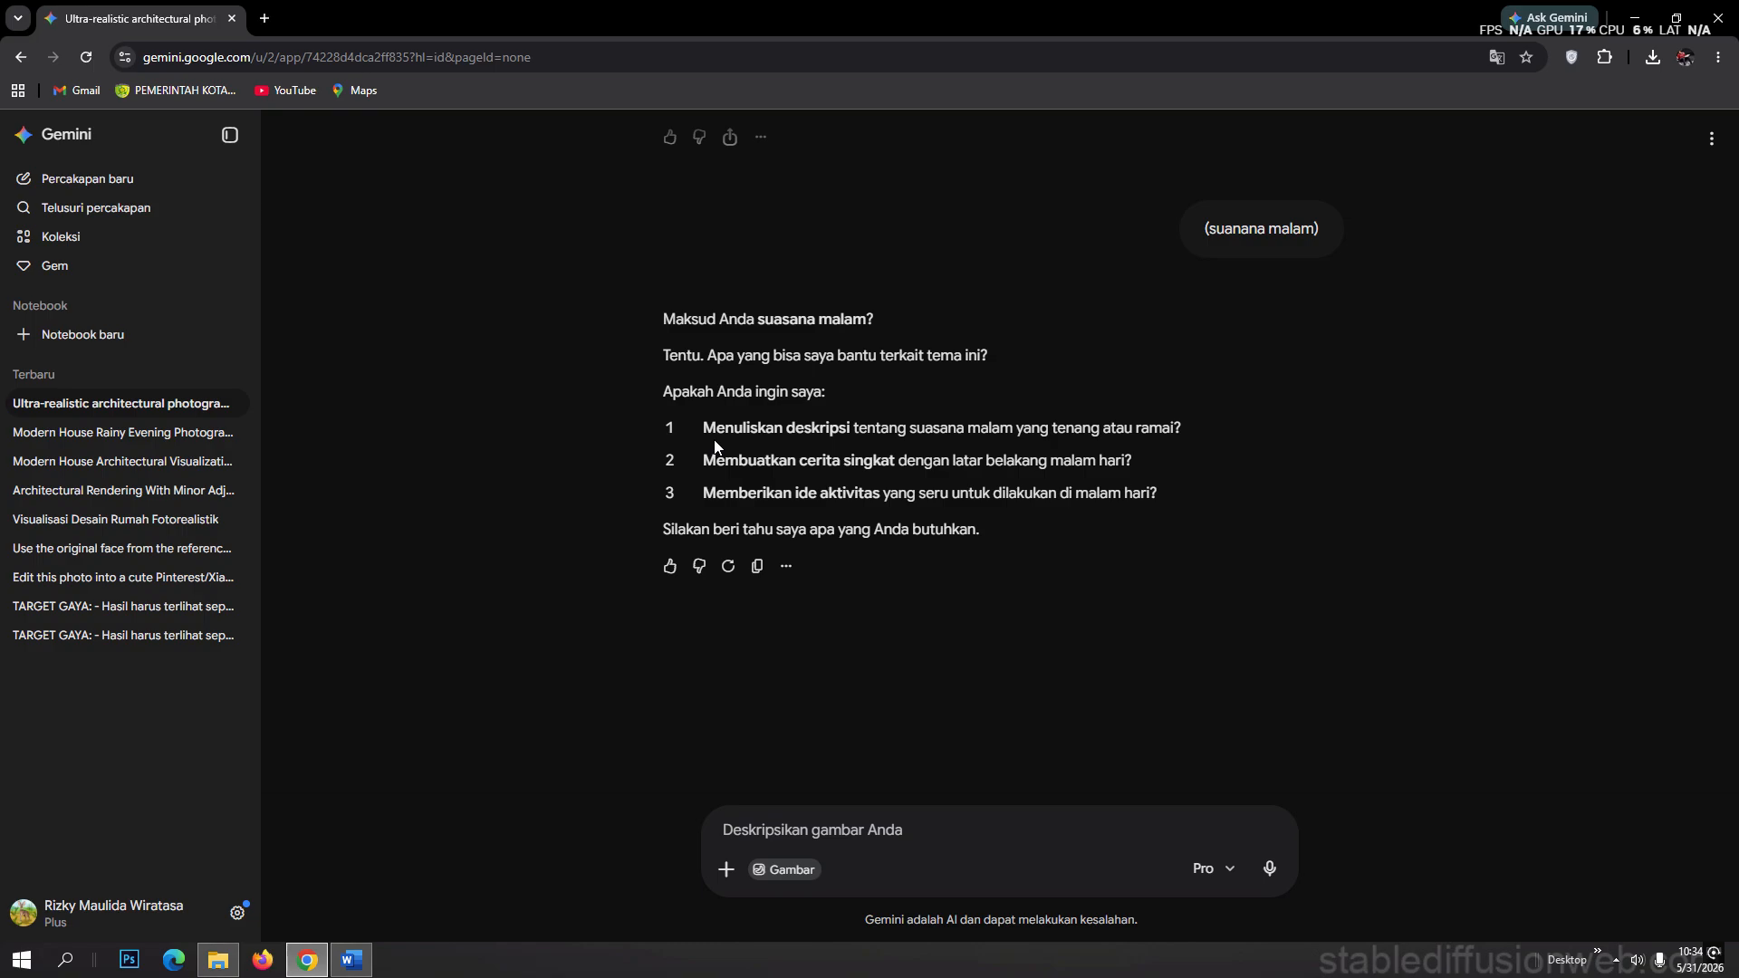
pyautogui.scroll(1, 713, 438)
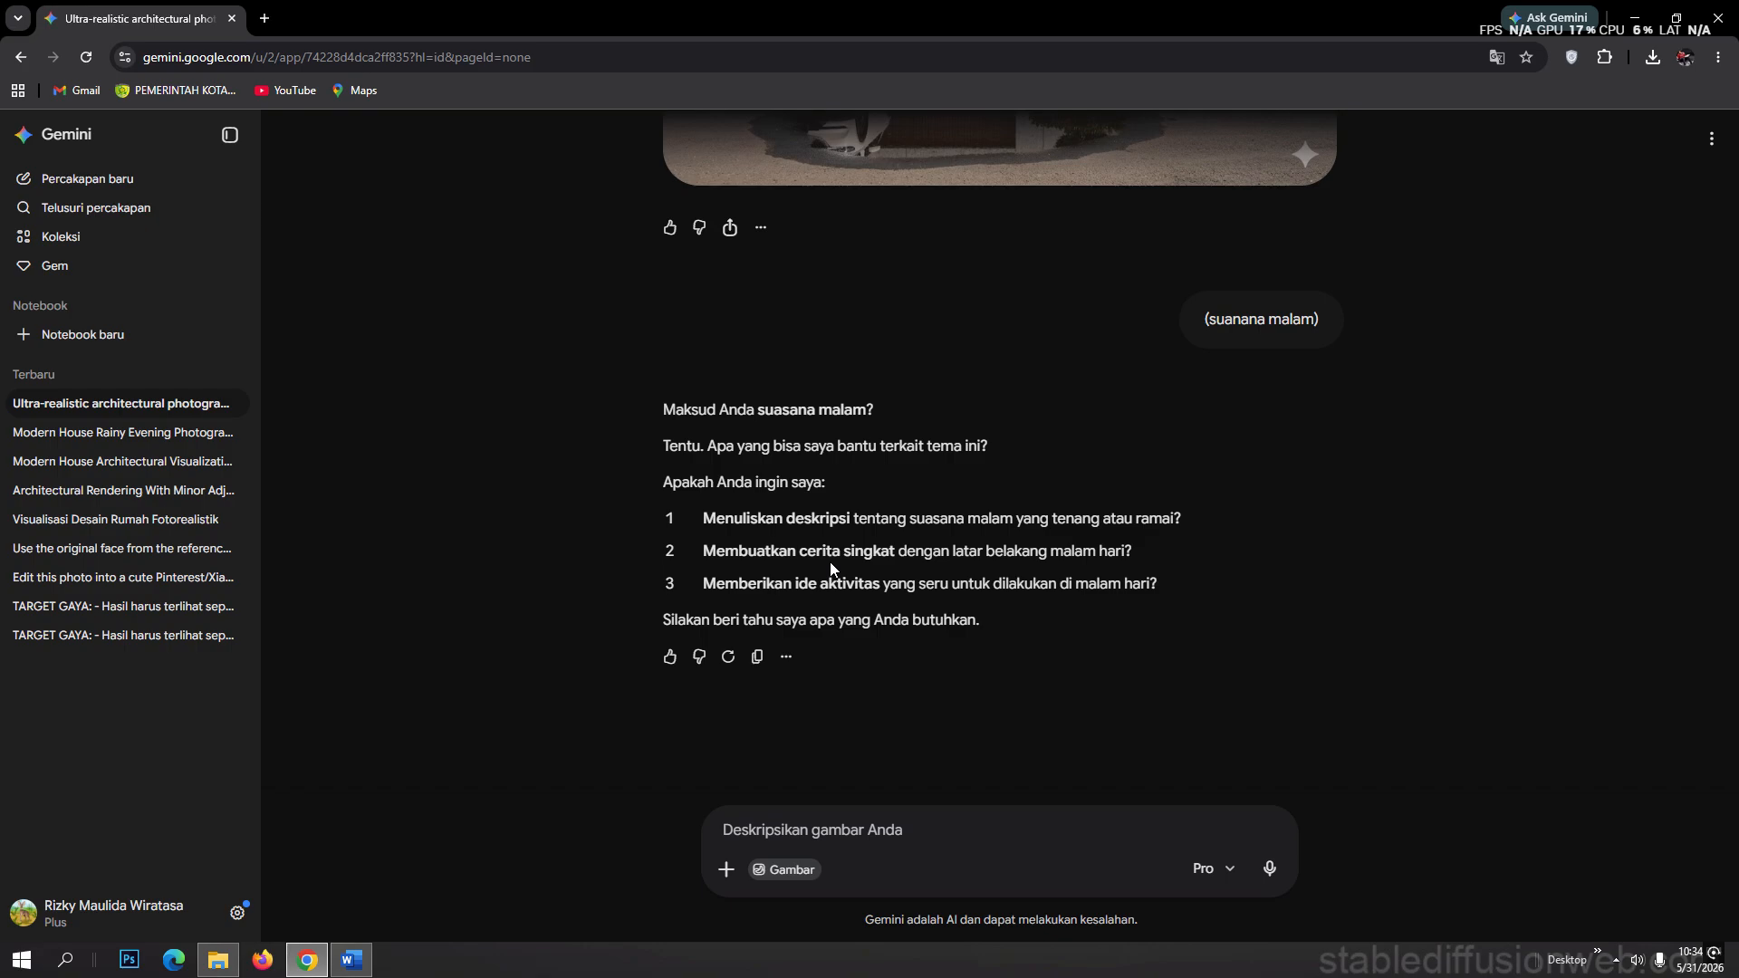
# - Send the follow-up prompt "(rendering suasana malam hari)" to request a night-time render of the house
pyautogui.scroll(2, 835, 558)
pyautogui.scroll(2, 845, 551)
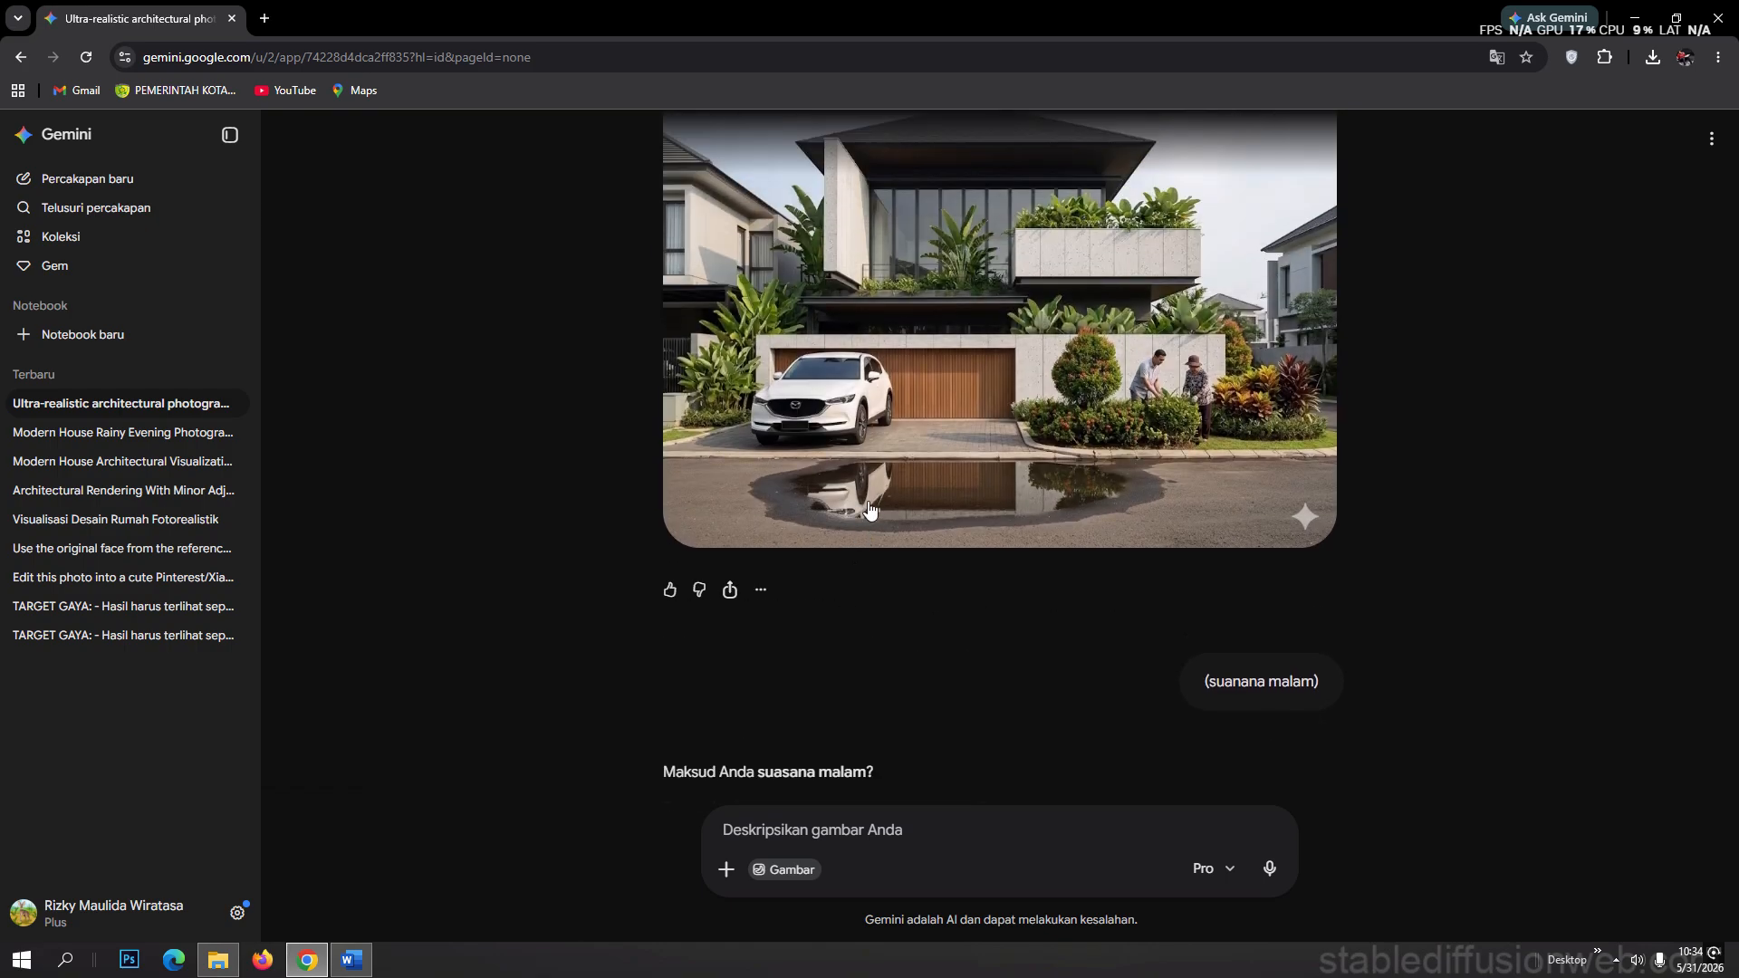
pyautogui.scroll(-3, 872, 508)
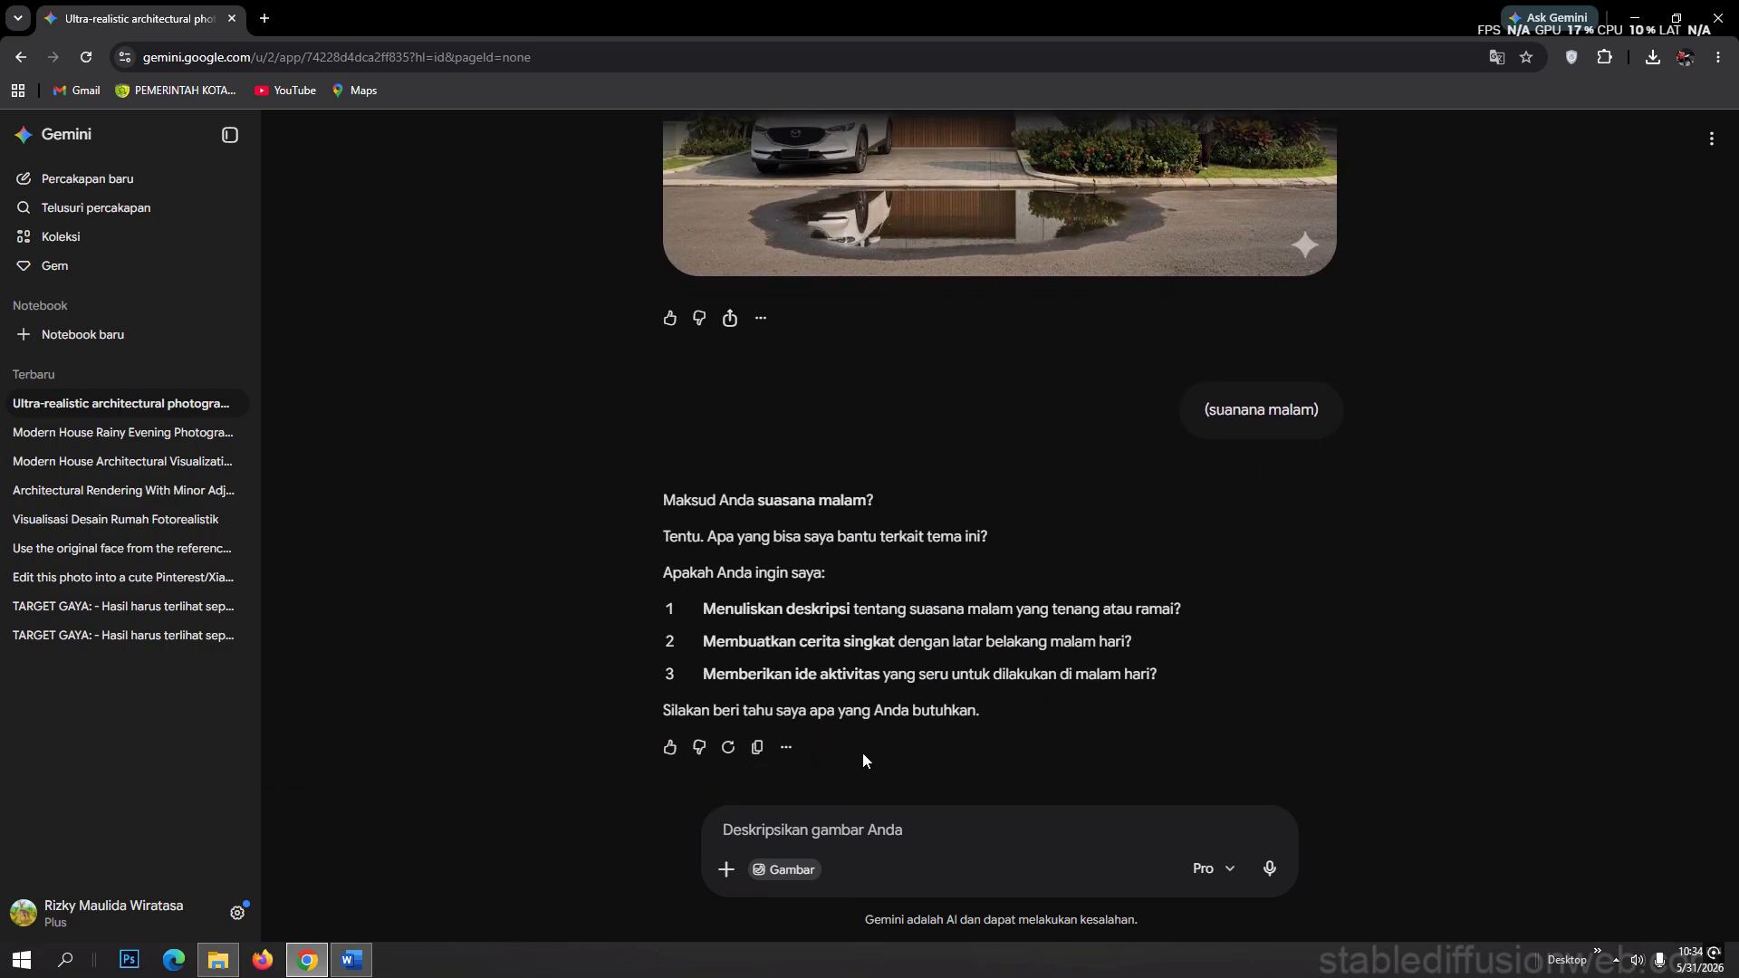
pyautogui.scroll(-2, 781, 769)
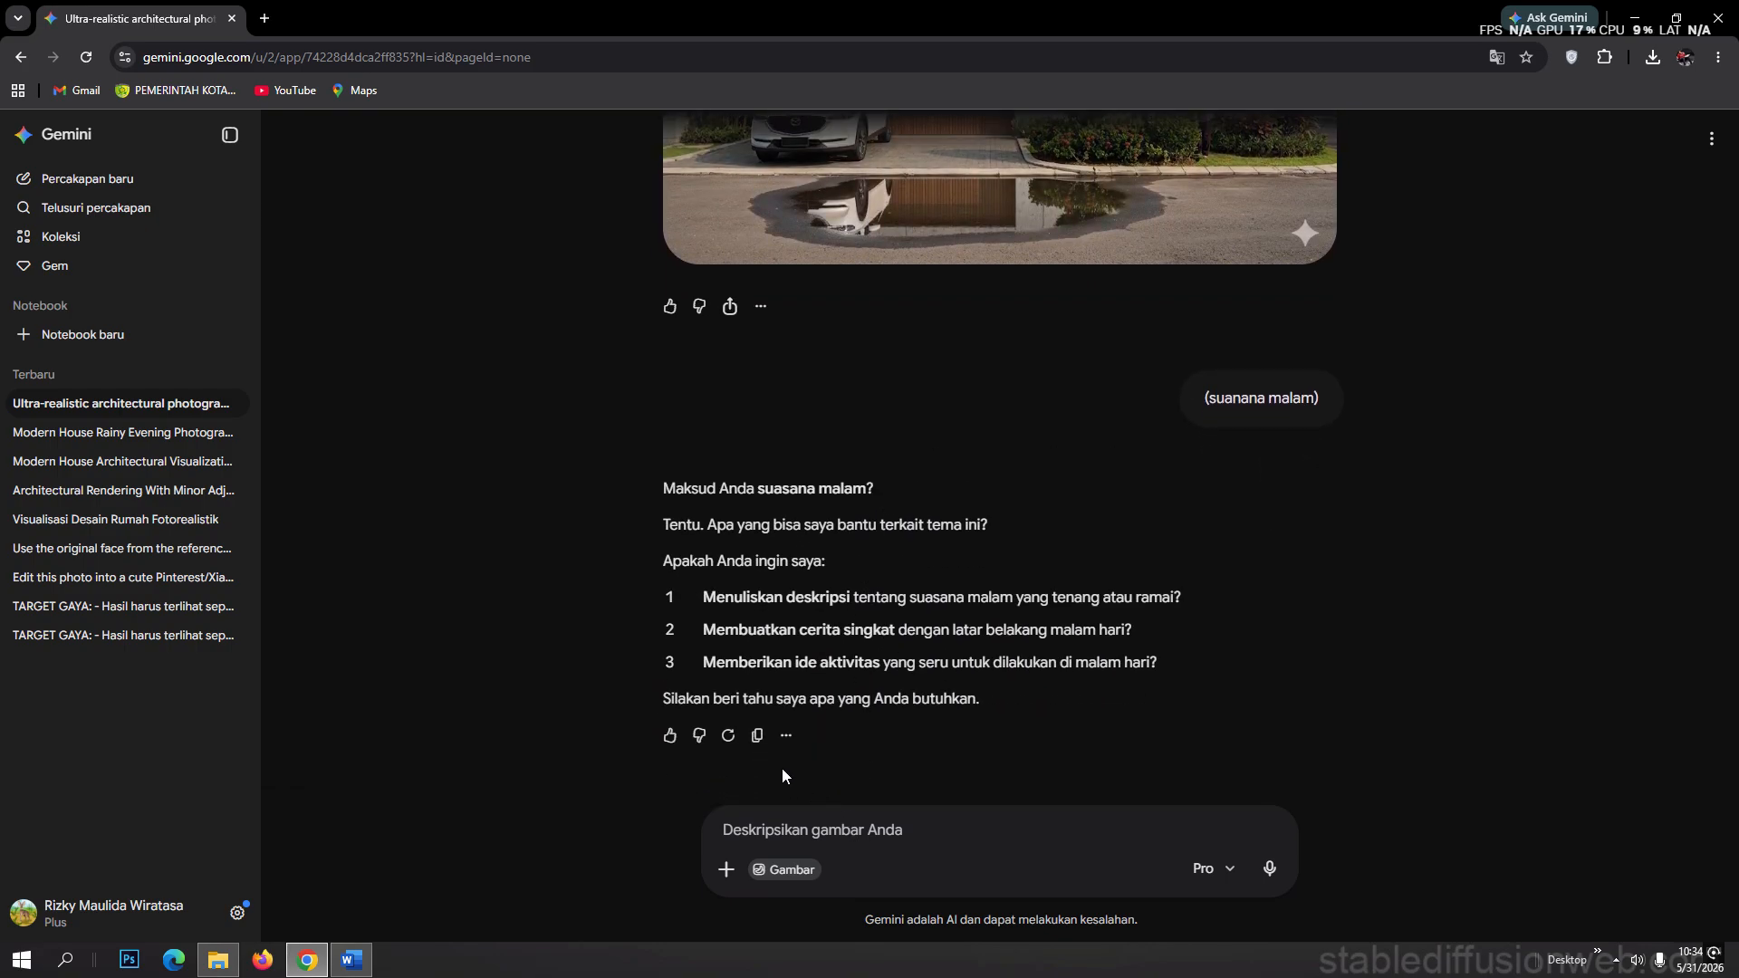
pyautogui.click(808, 830)
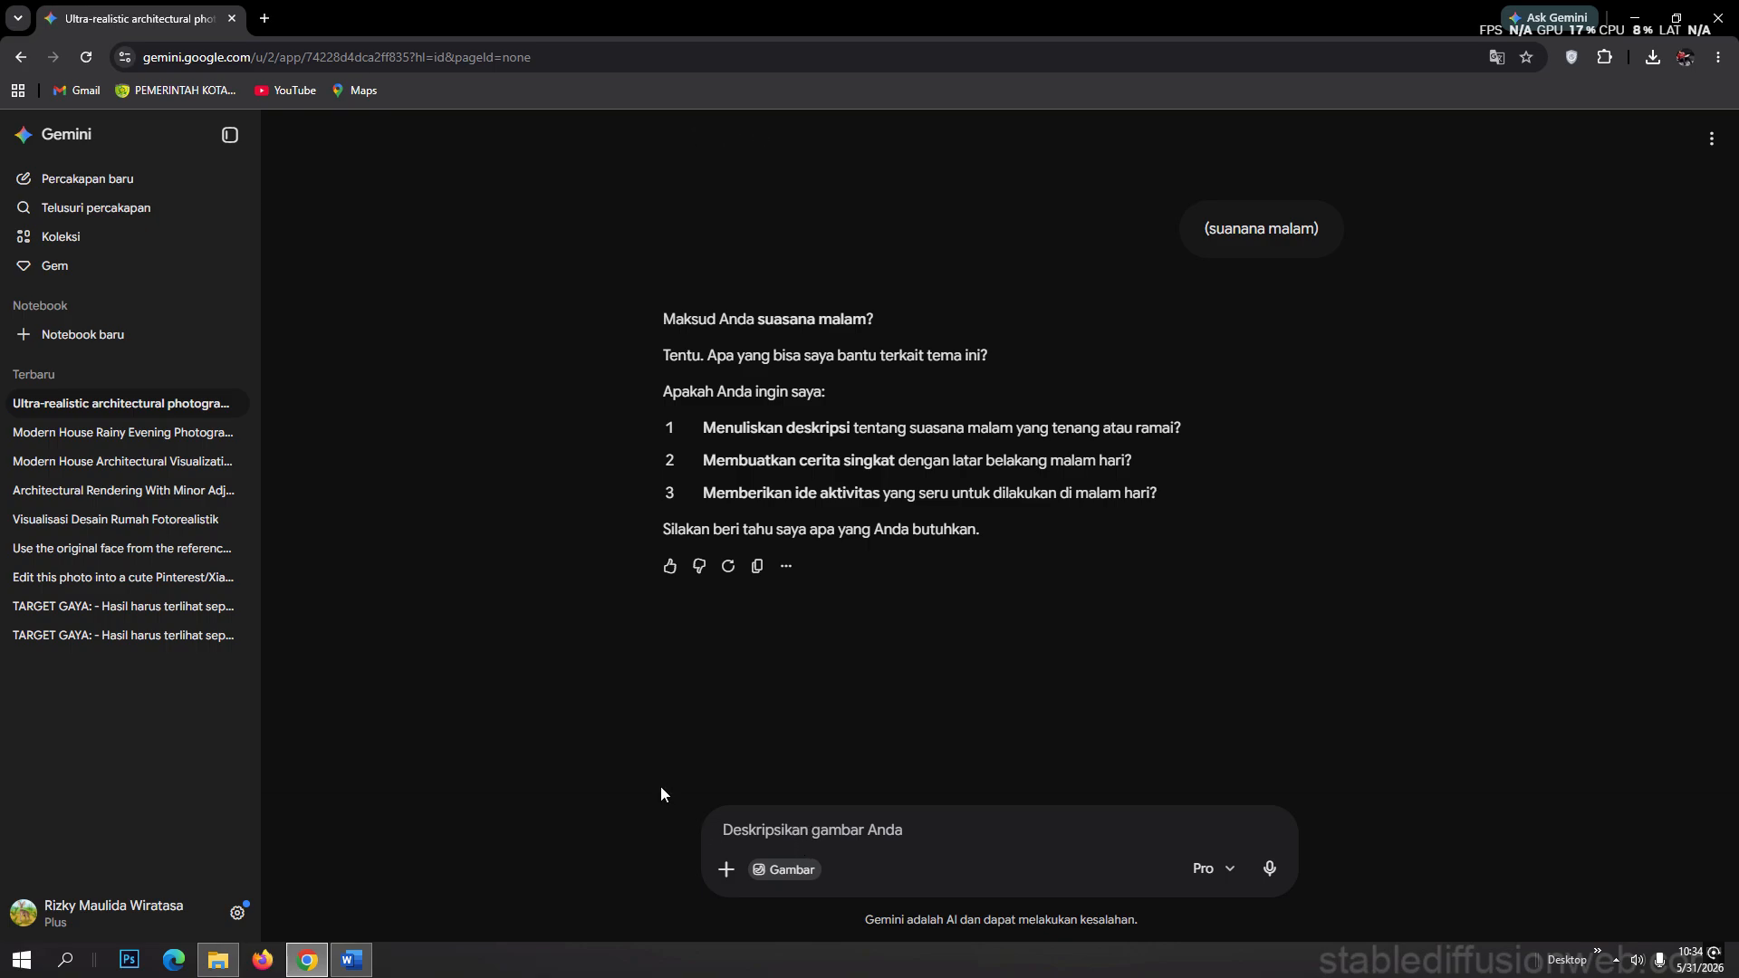
pyautogui.write('(render')
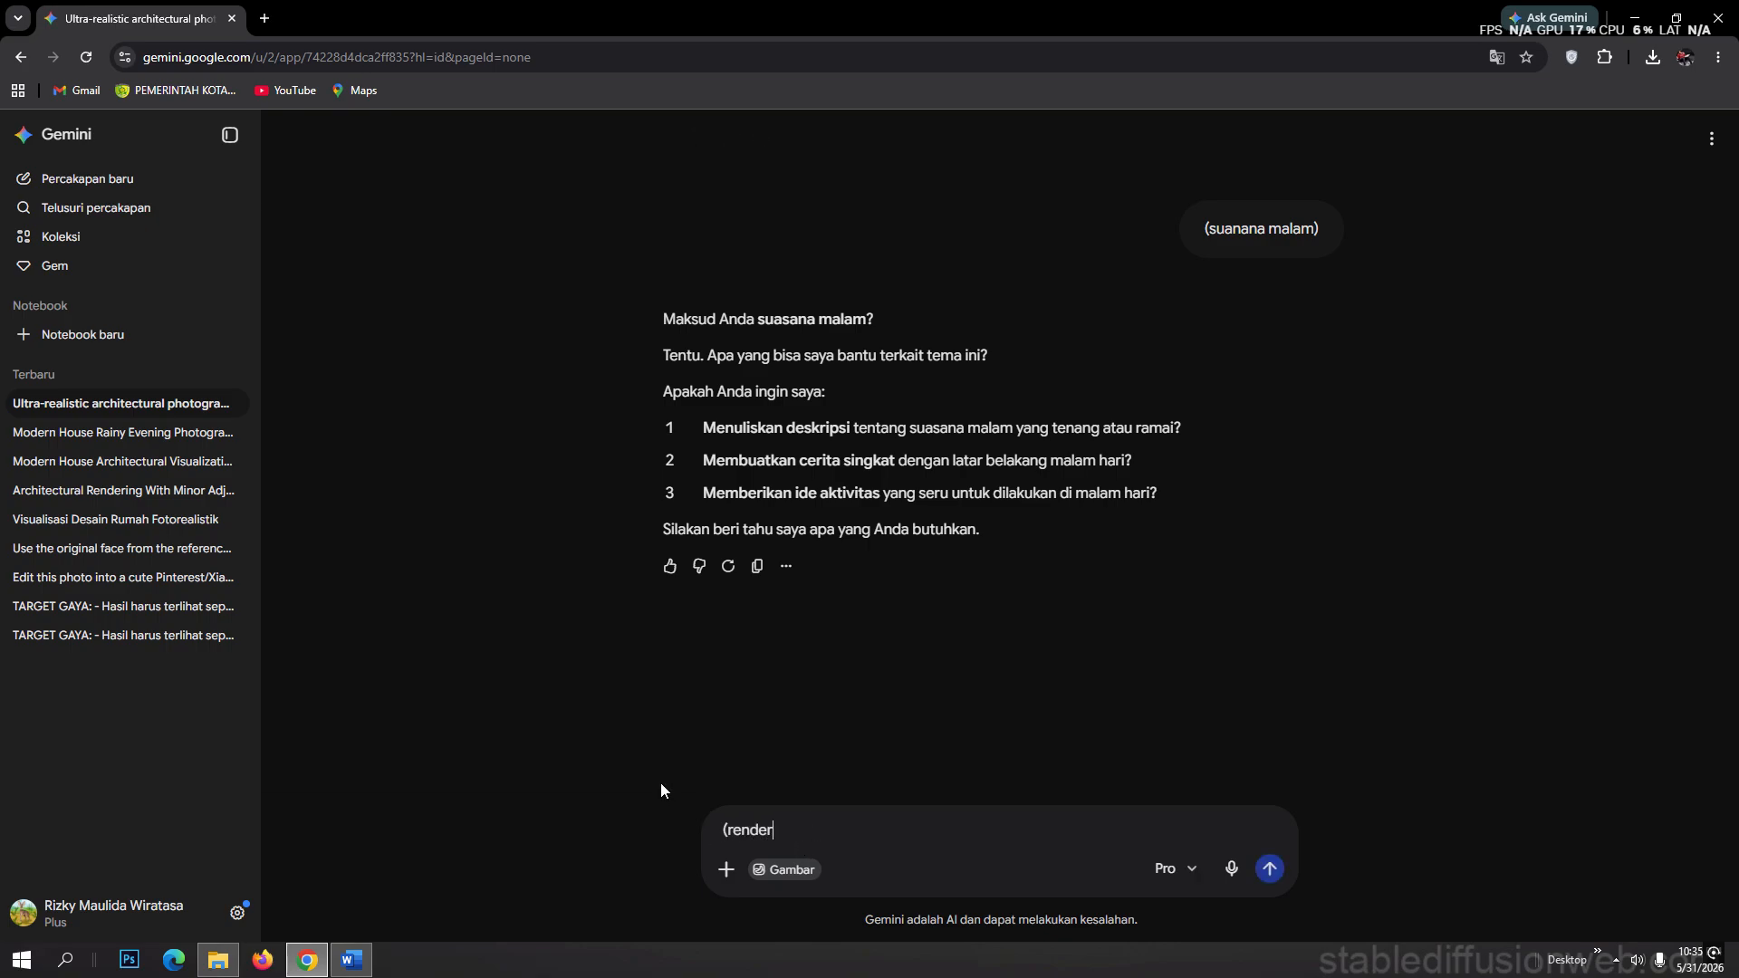
pyautogui.write('ing suasana malam hari_')
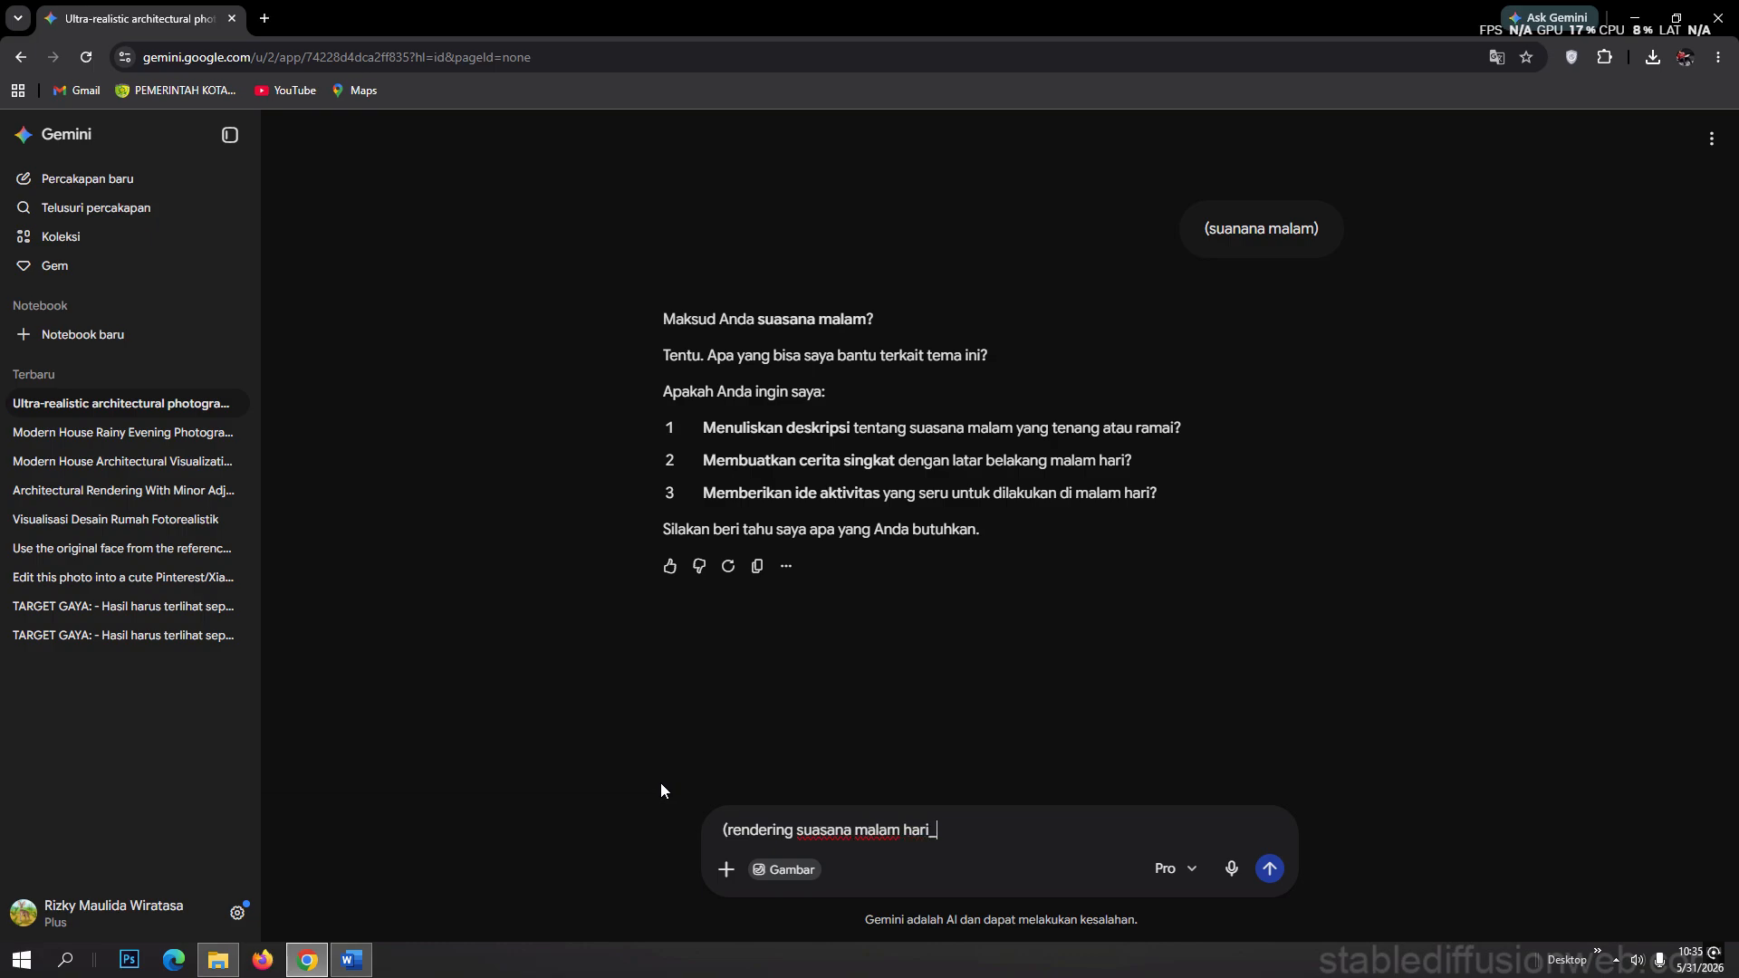
pyautogui.press('BackSpace')
pyautogui.write(')')
pyautogui.press('Return')
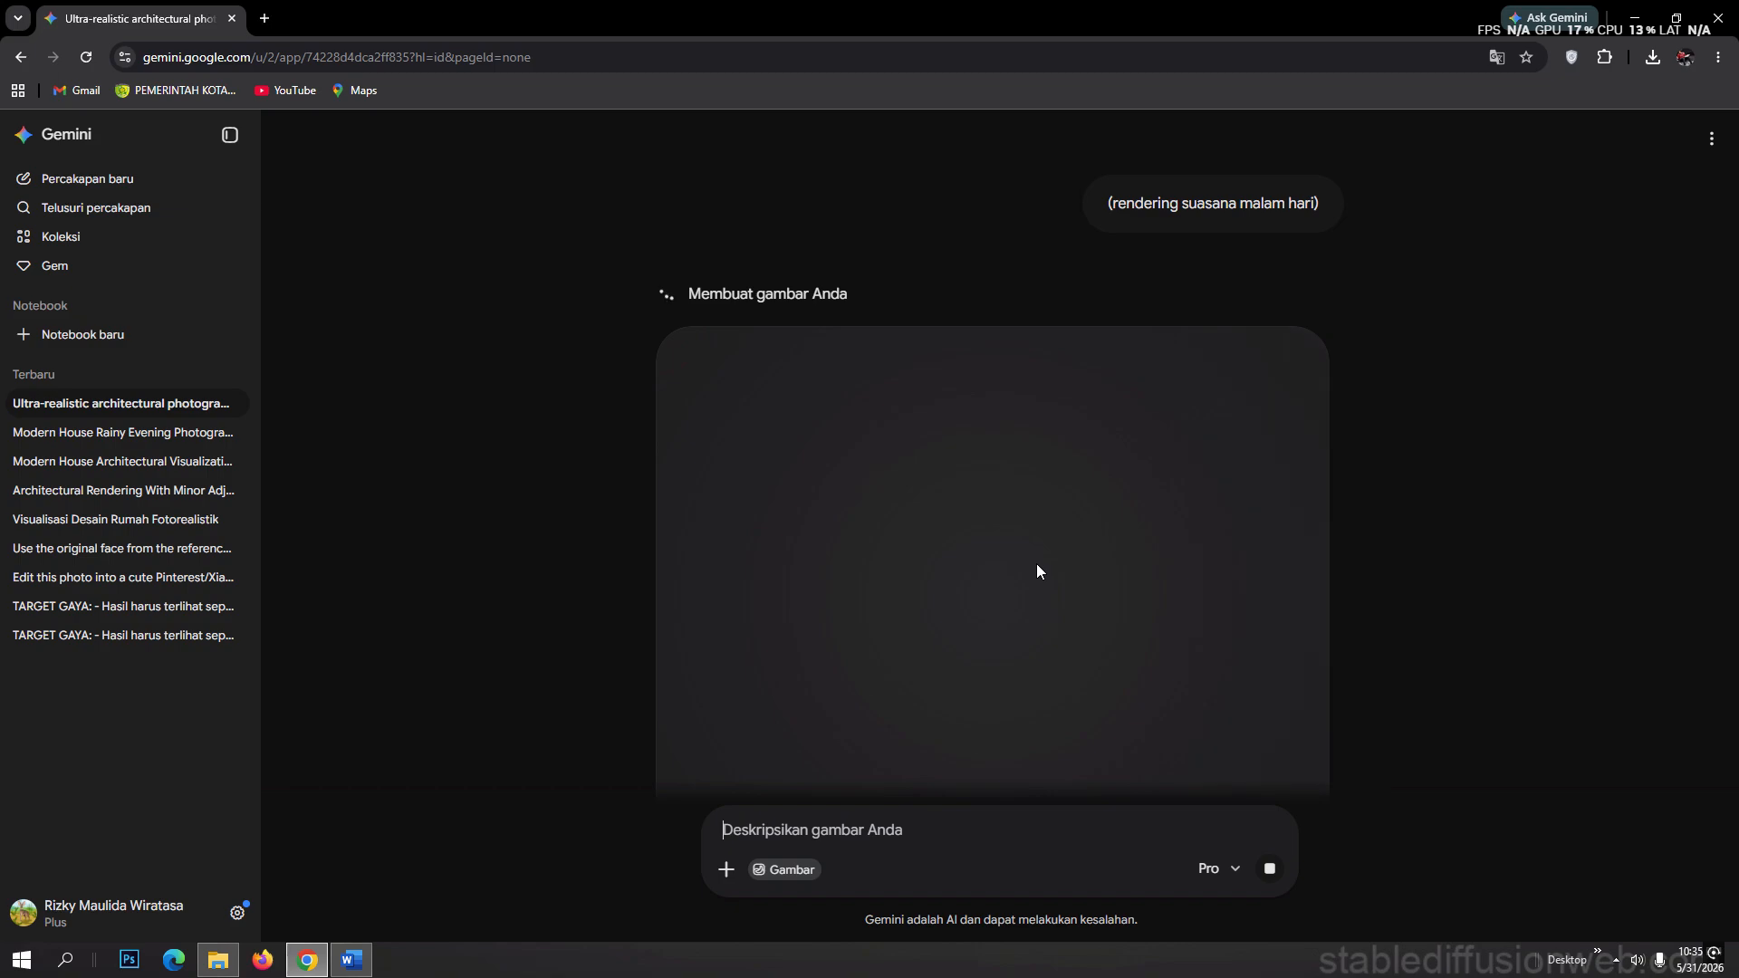
# - Review the original architectural prompt and examine the generated daytime house image enlarged
pyautogui.scroll(10, 1037, 569)
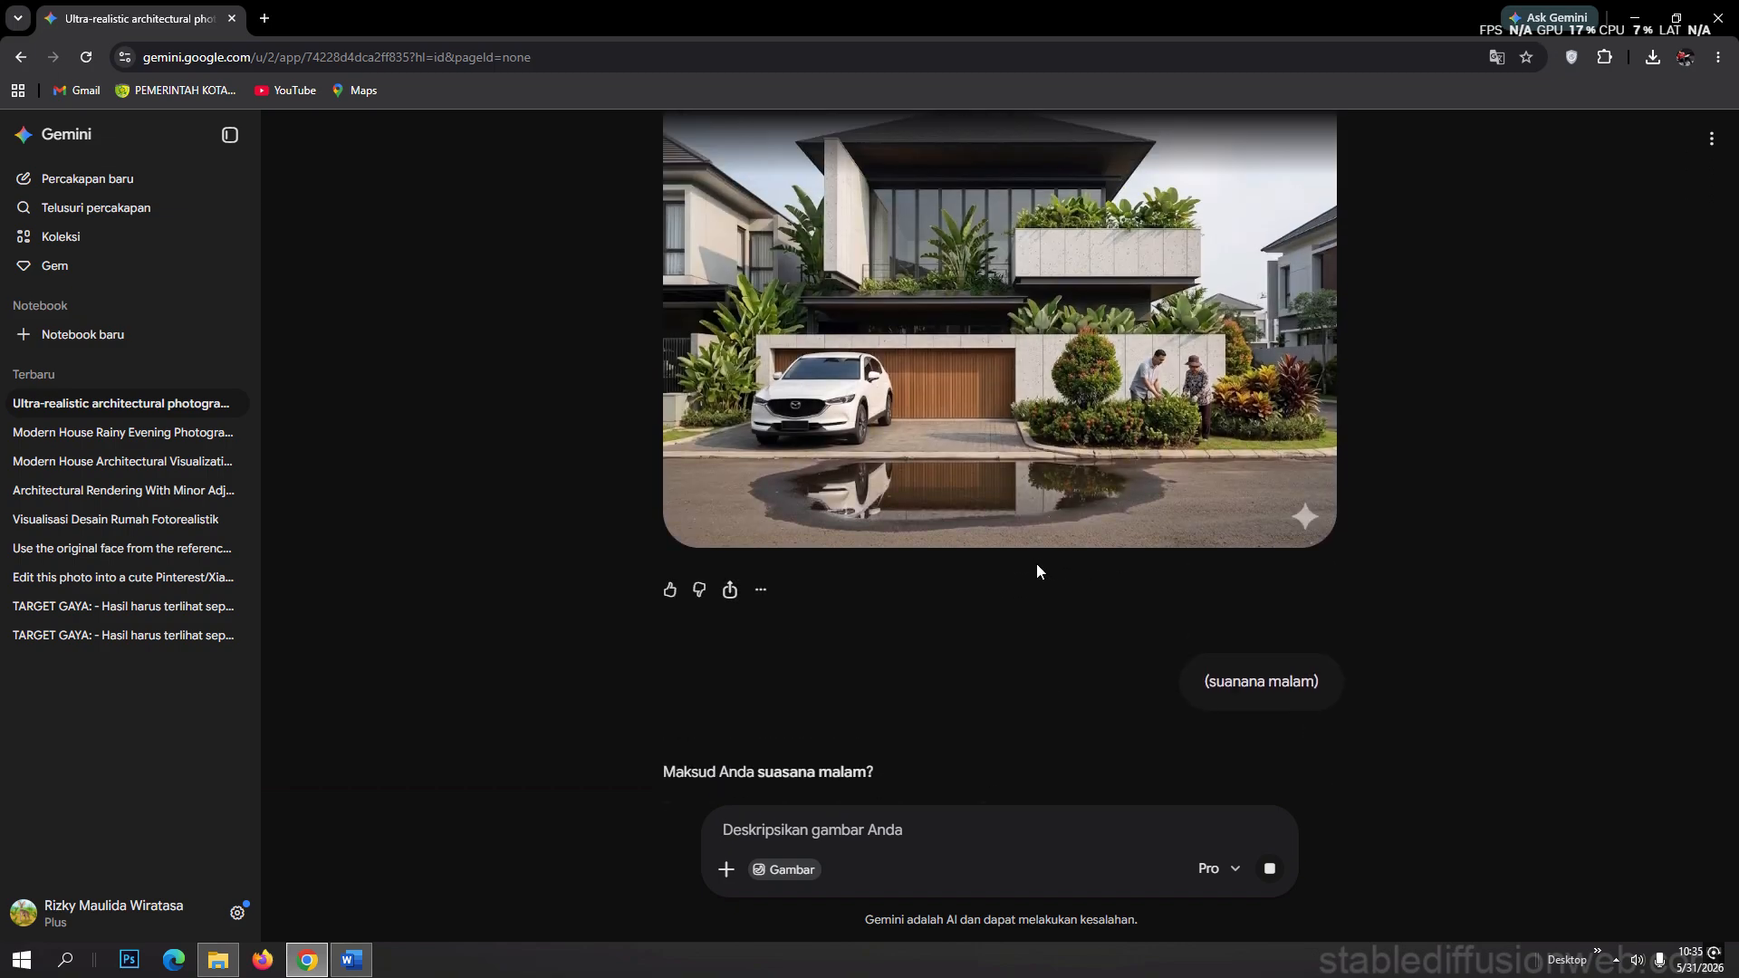
pyautogui.scroll(5, 1037, 568)
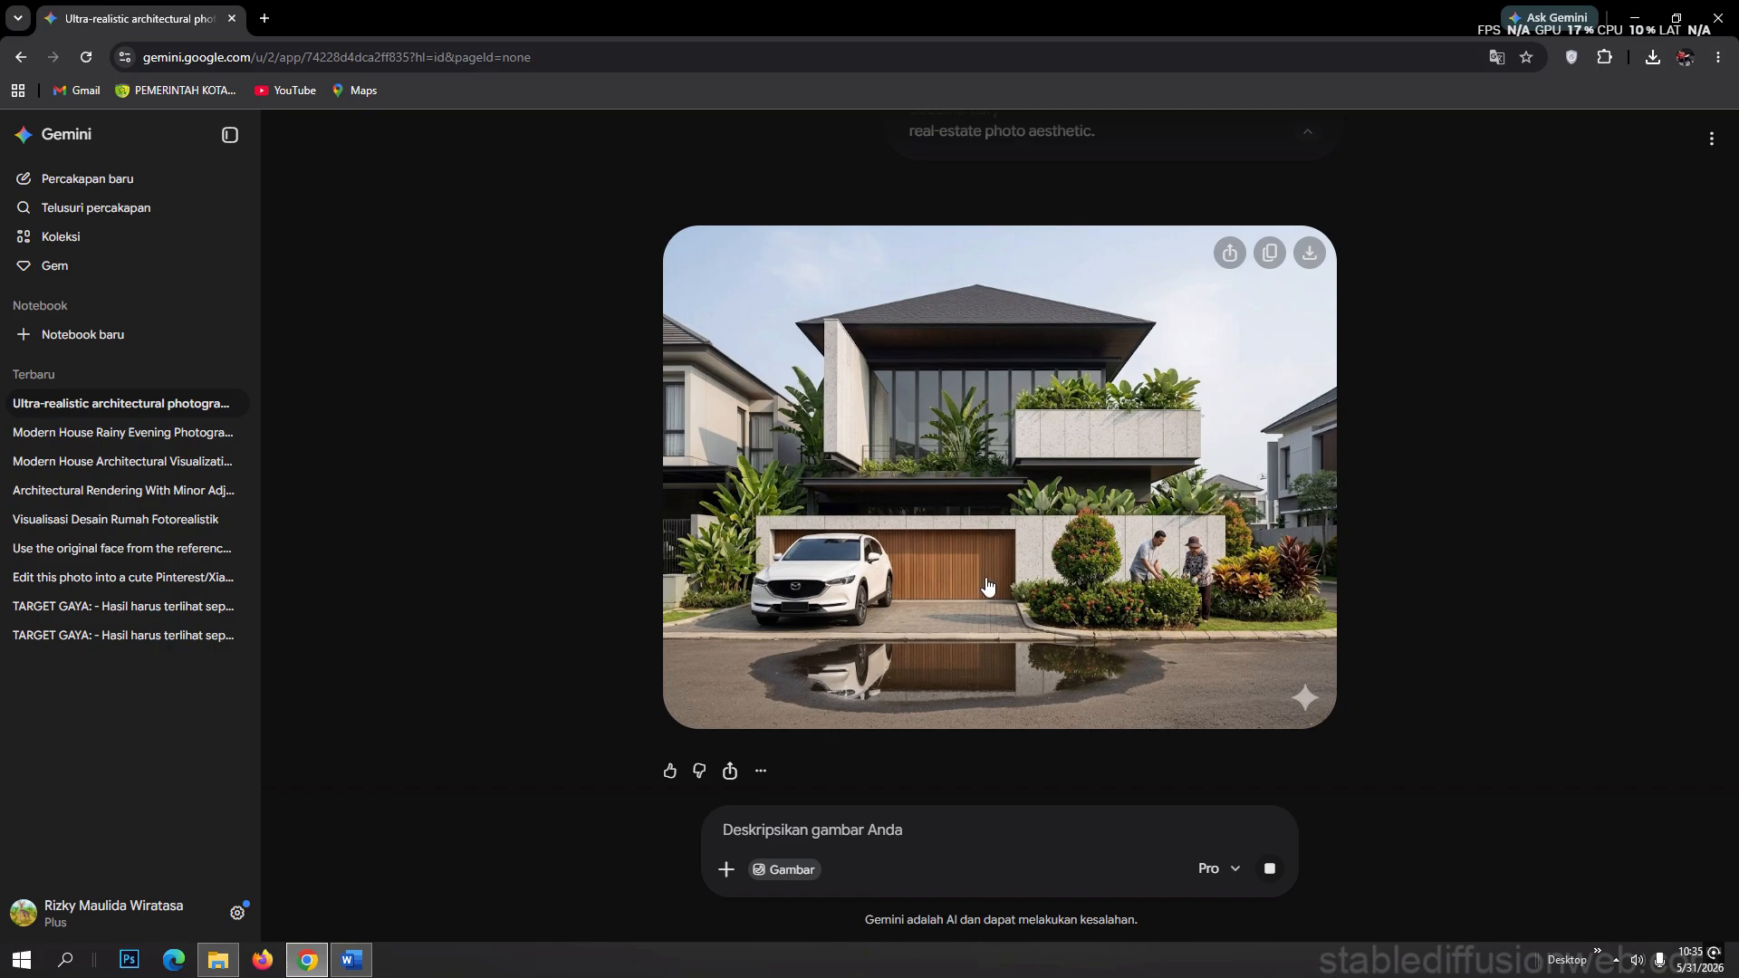
pyautogui.scroll(12, 986, 584)
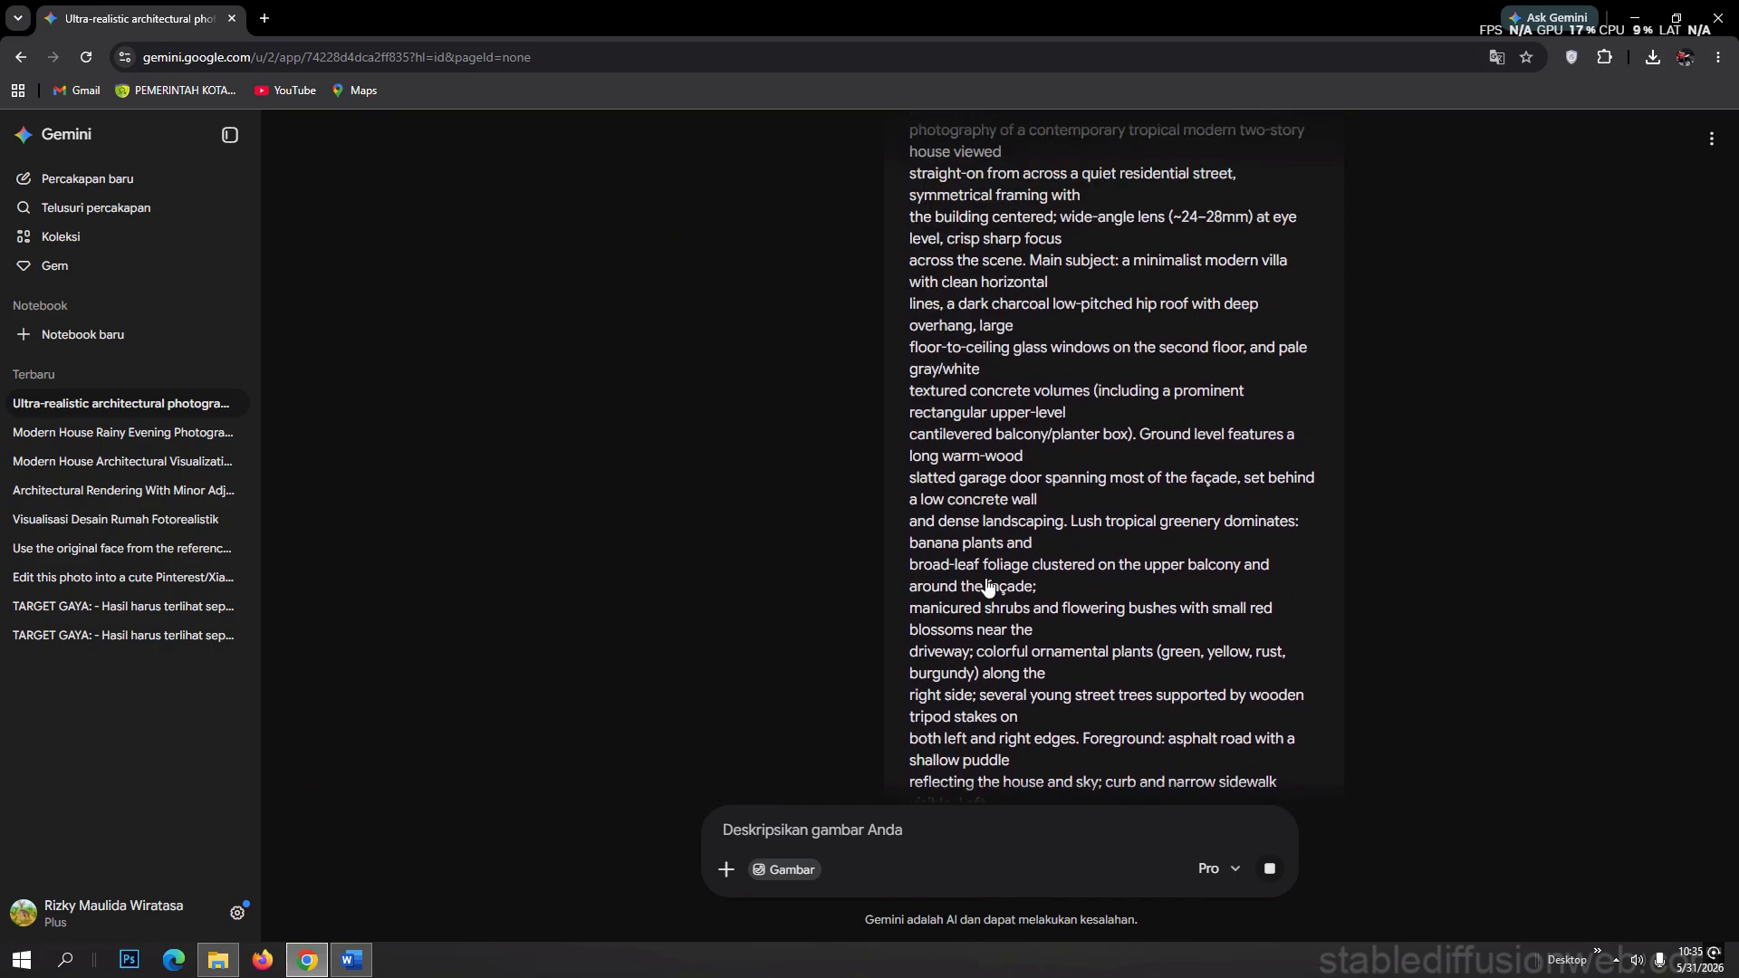
pyautogui.scroll(-20, 986, 585)
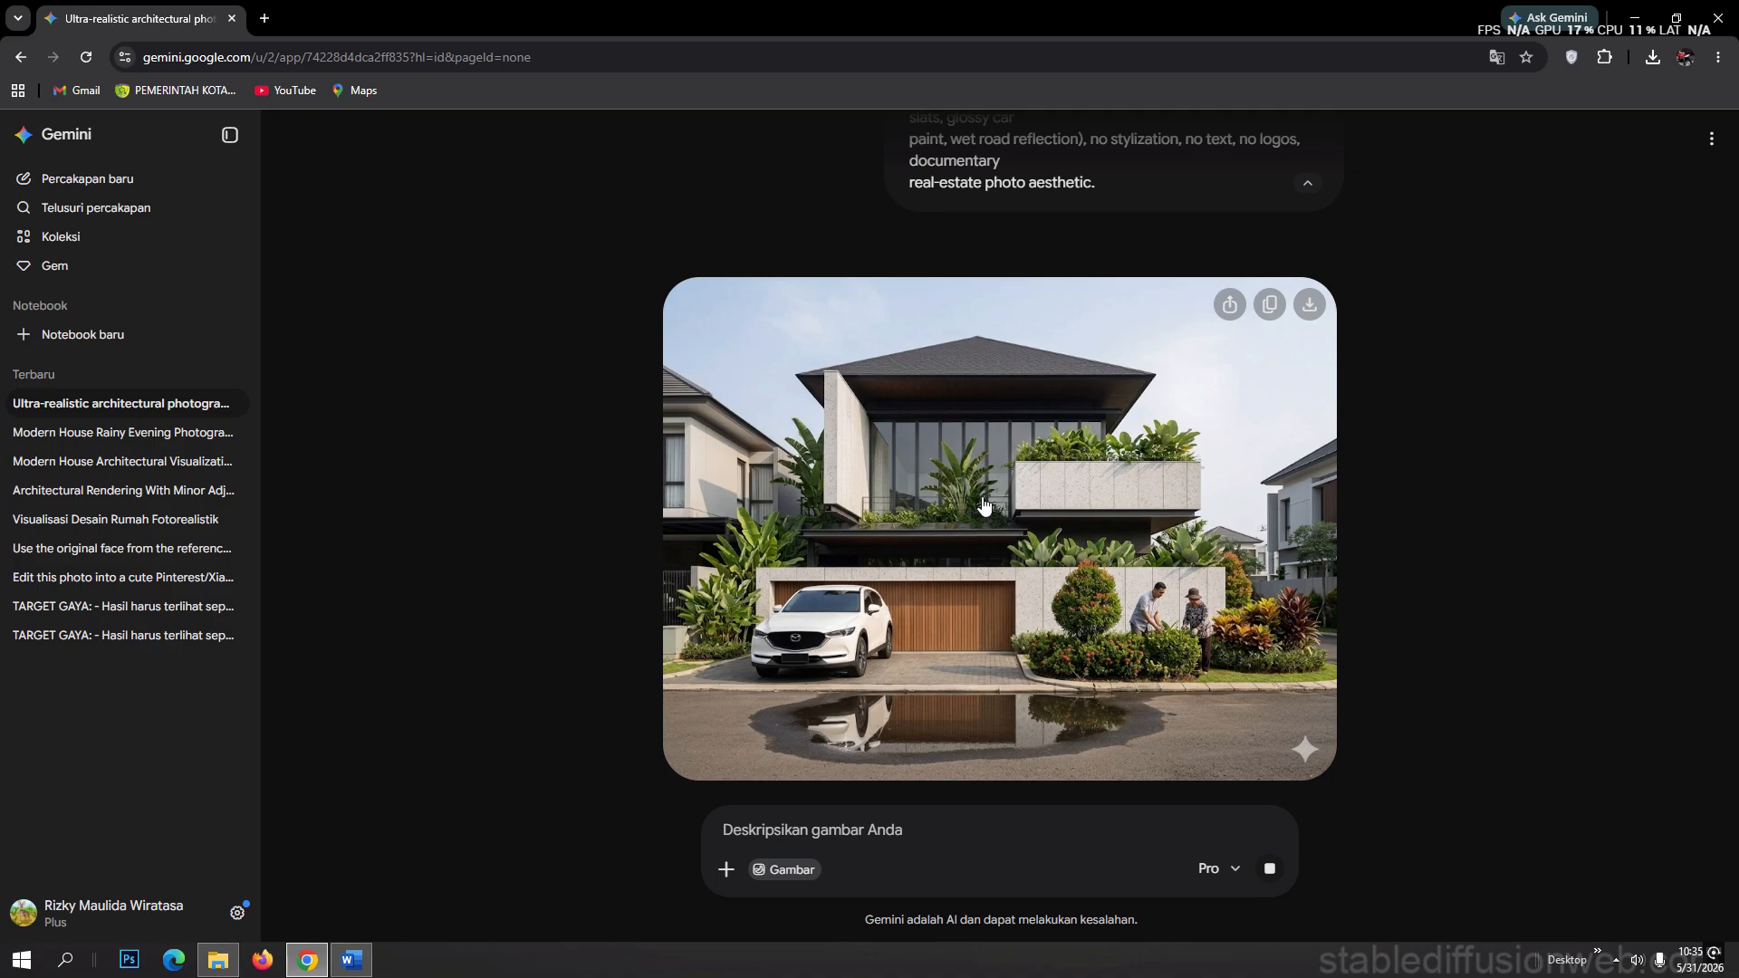
pyautogui.click(982, 496)
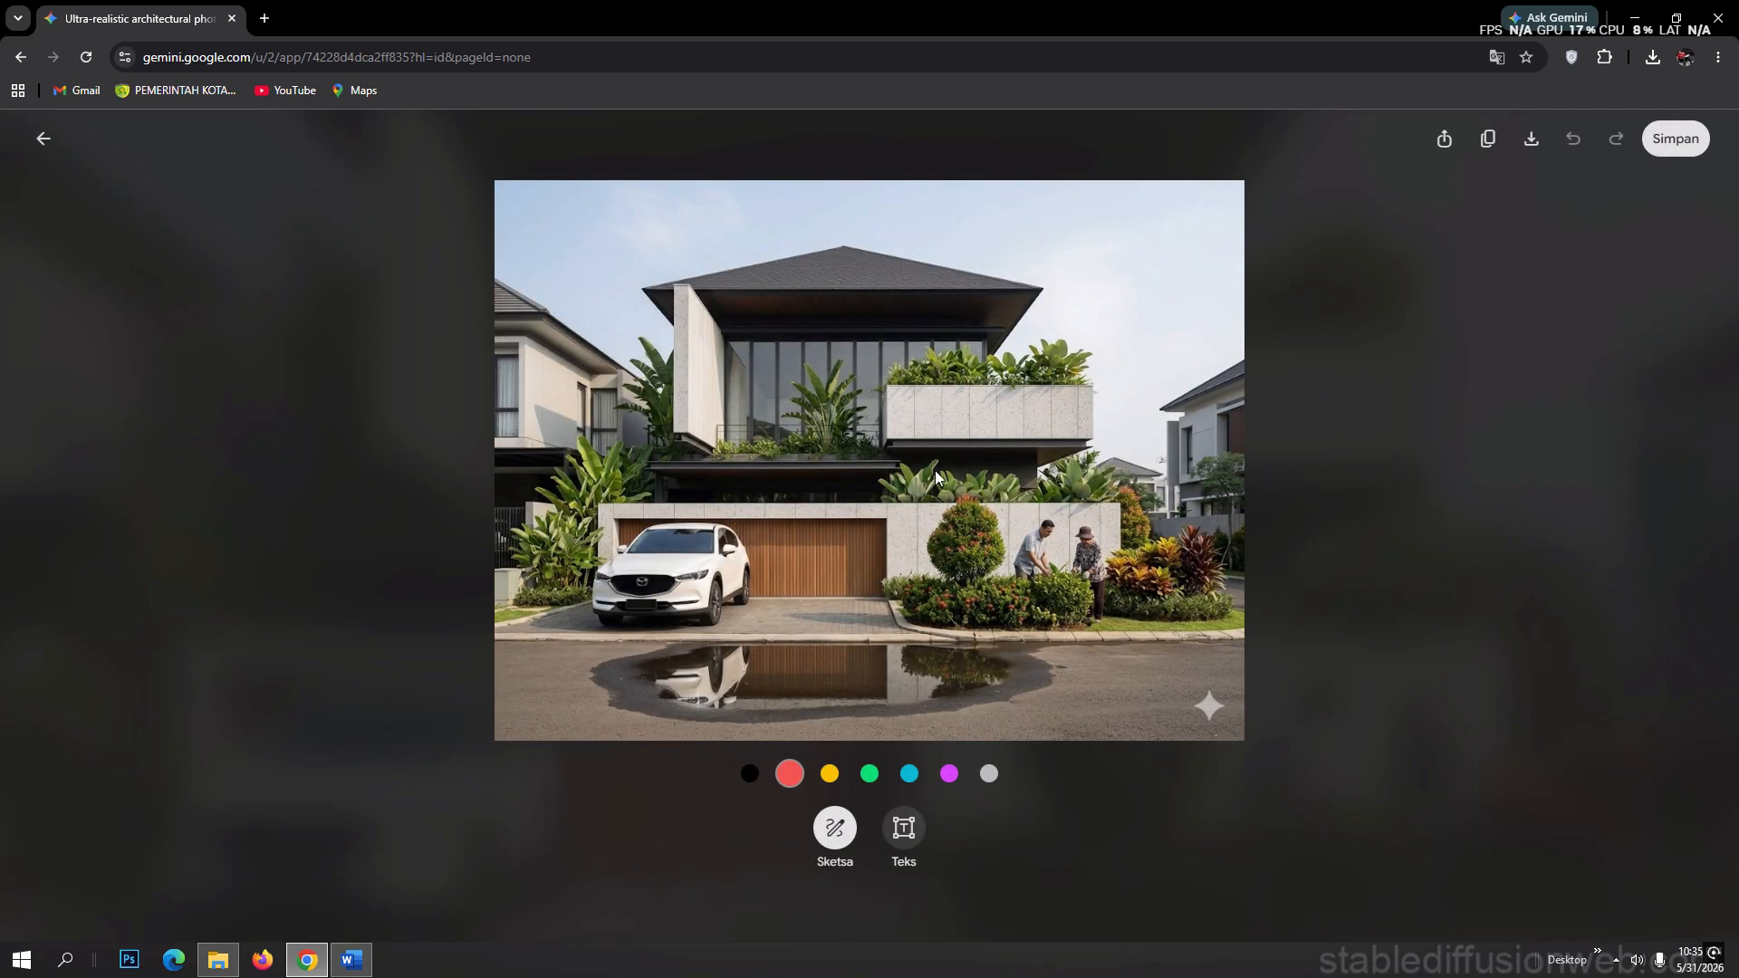
pyautogui.click(1362, 509)
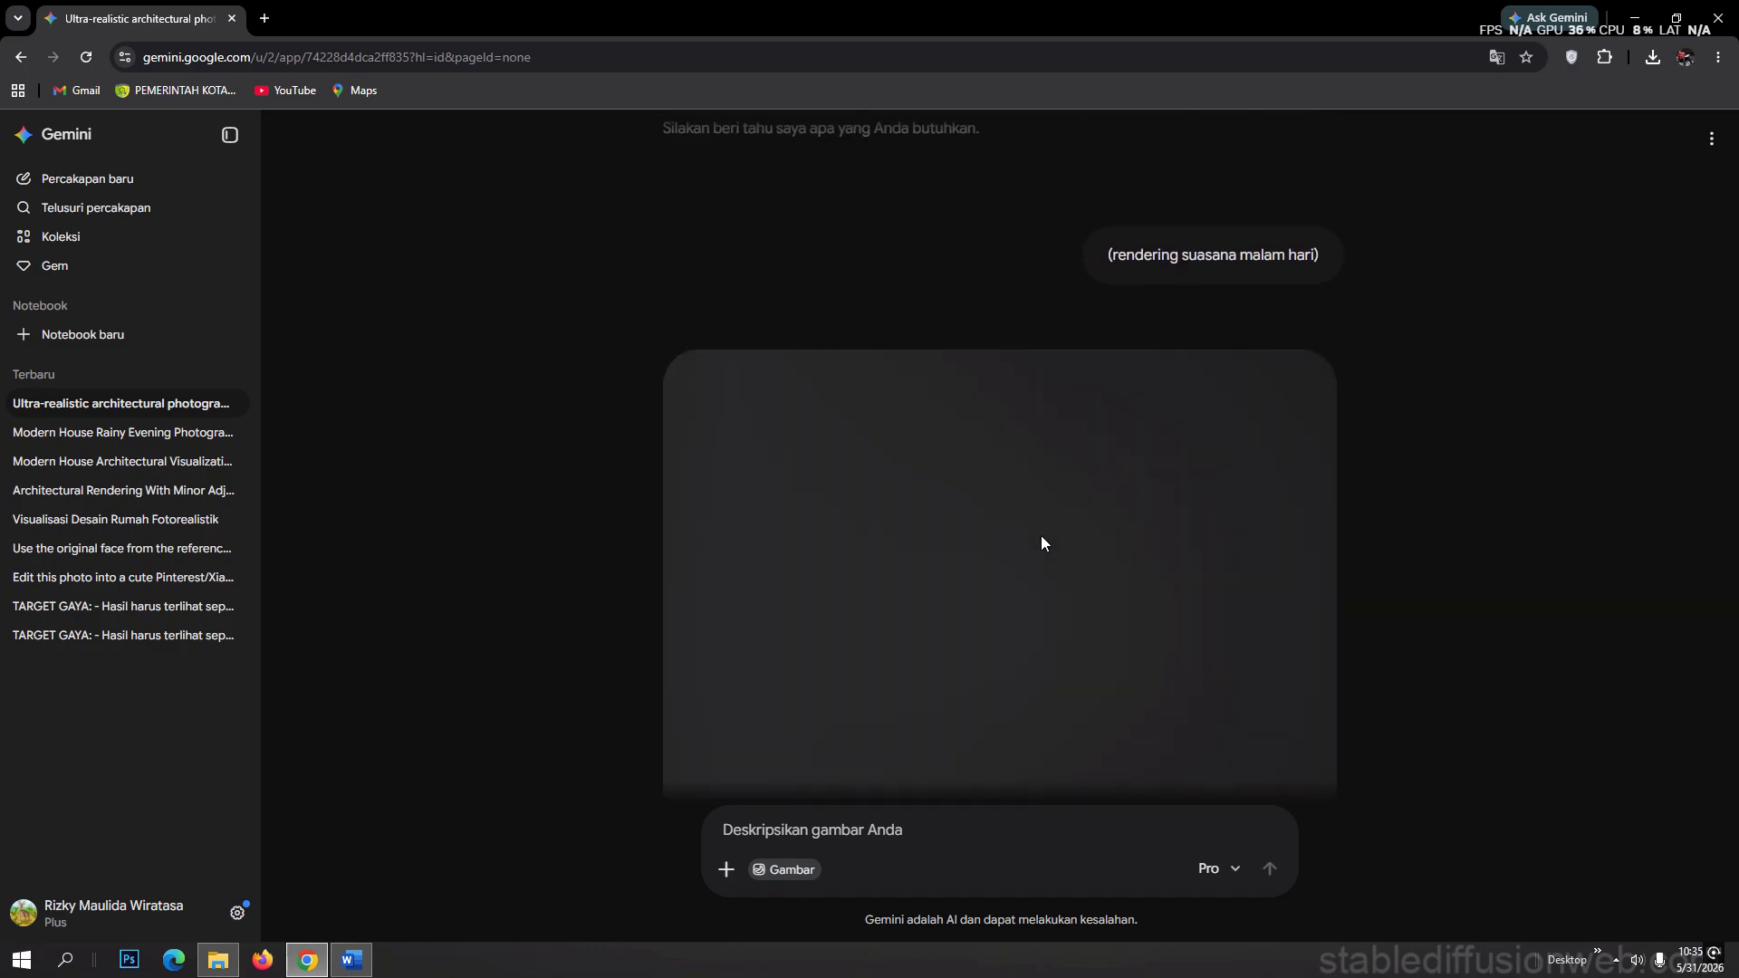
# - Examine the generated night-time house render in the conversation and enlarged
pyautogui.scroll(-1, 996, 625)
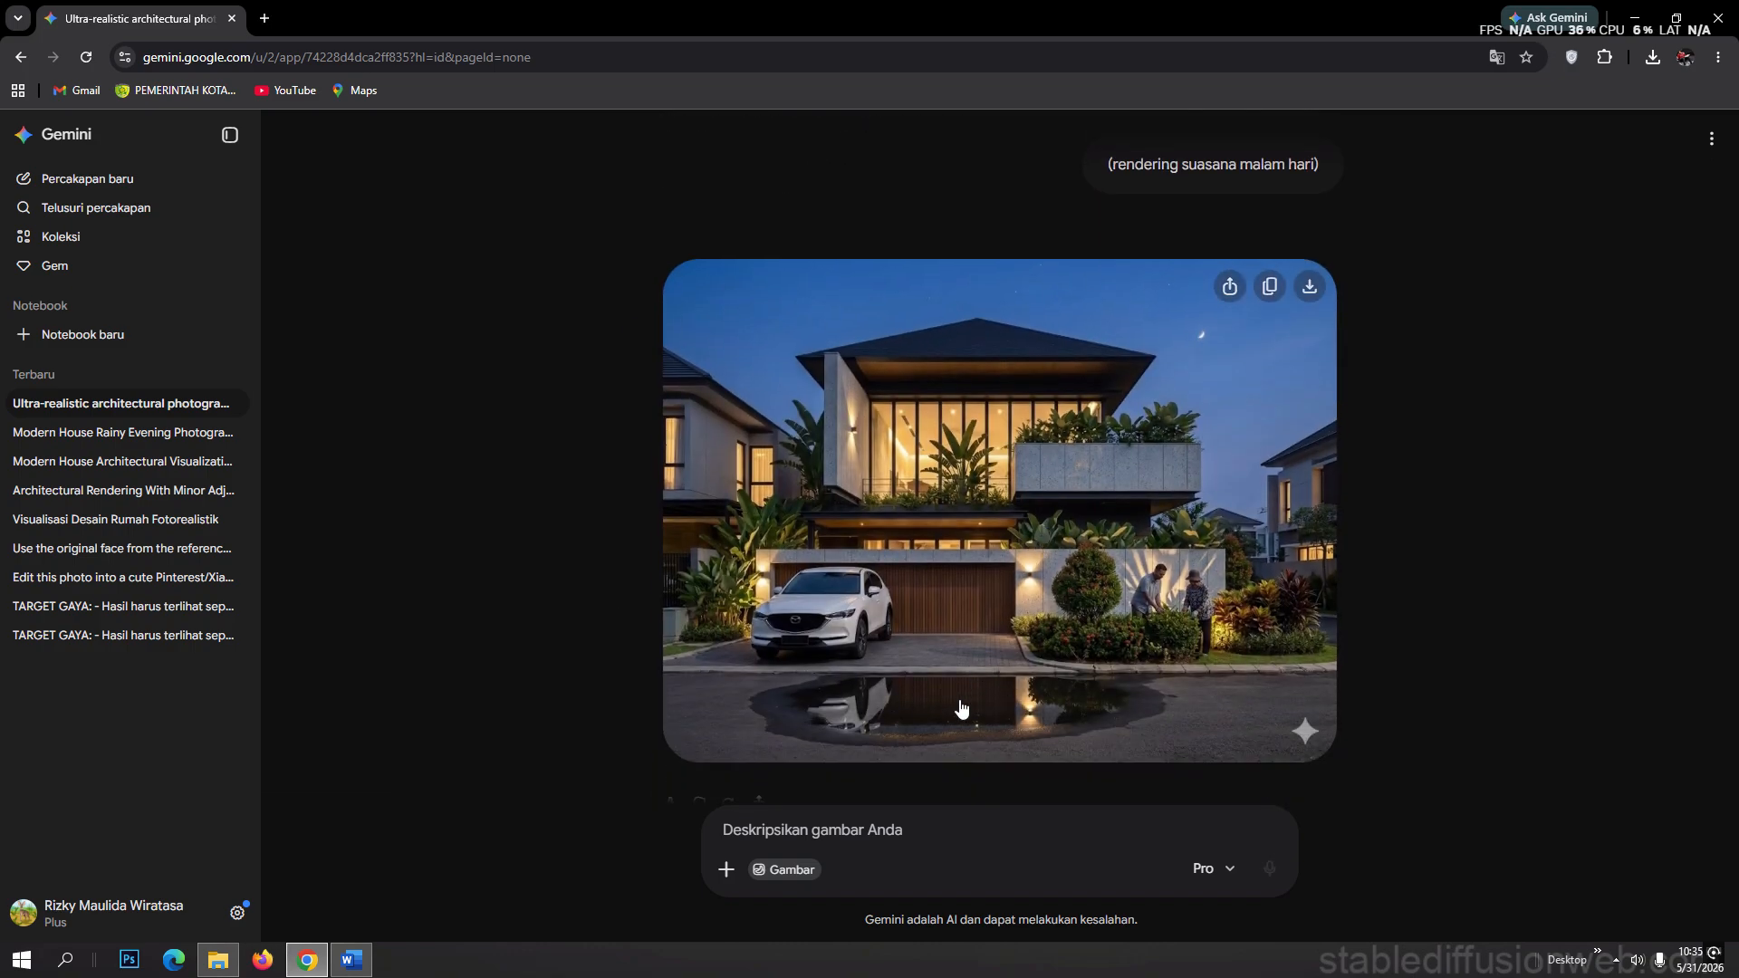
pyautogui.scroll(1, 1026, 572)
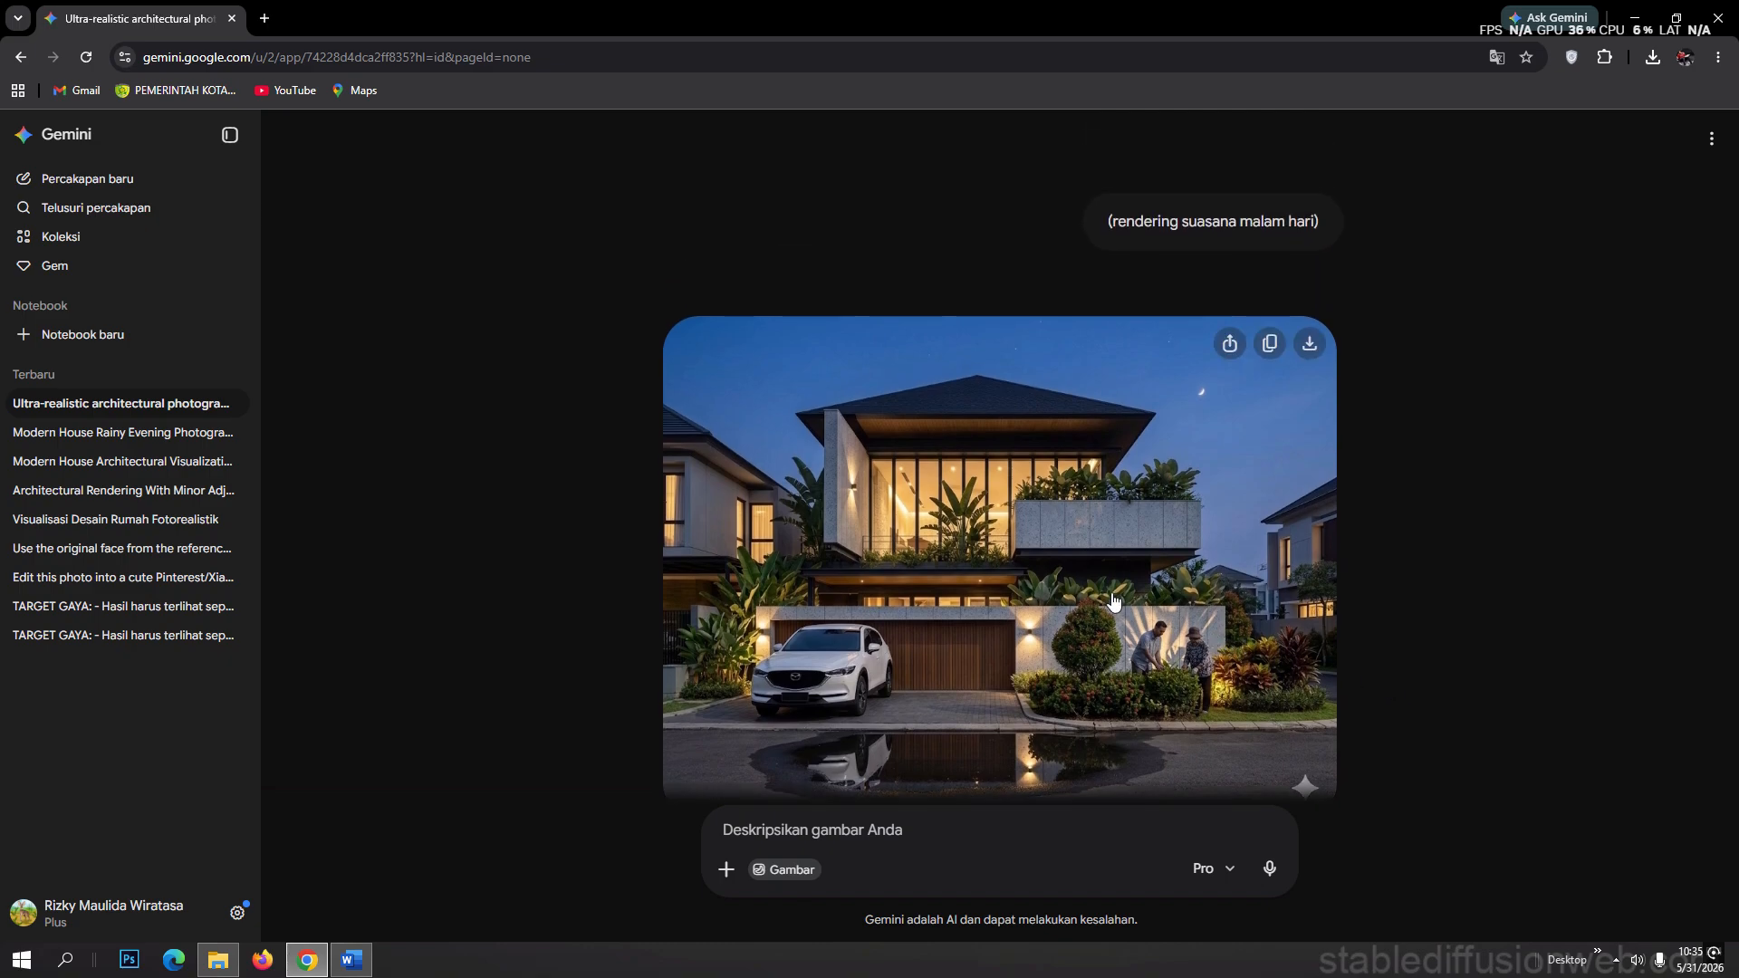
pyautogui.scroll(-1, 1022, 566)
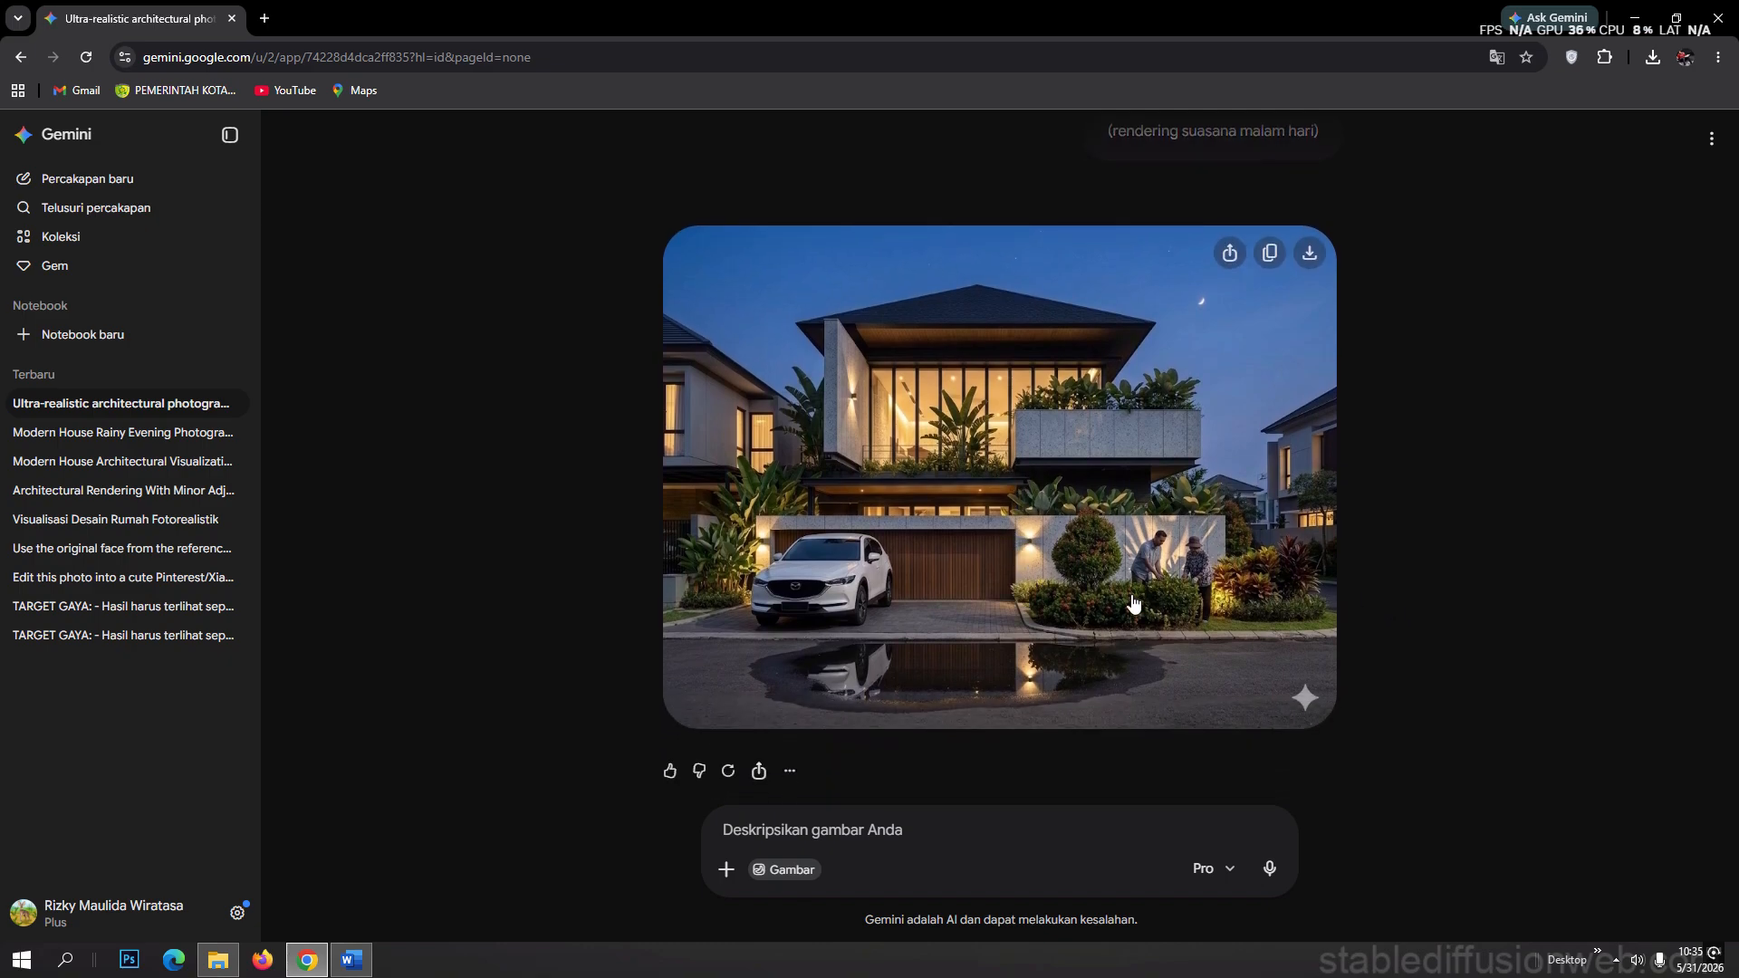
pyautogui.click(1016, 509)
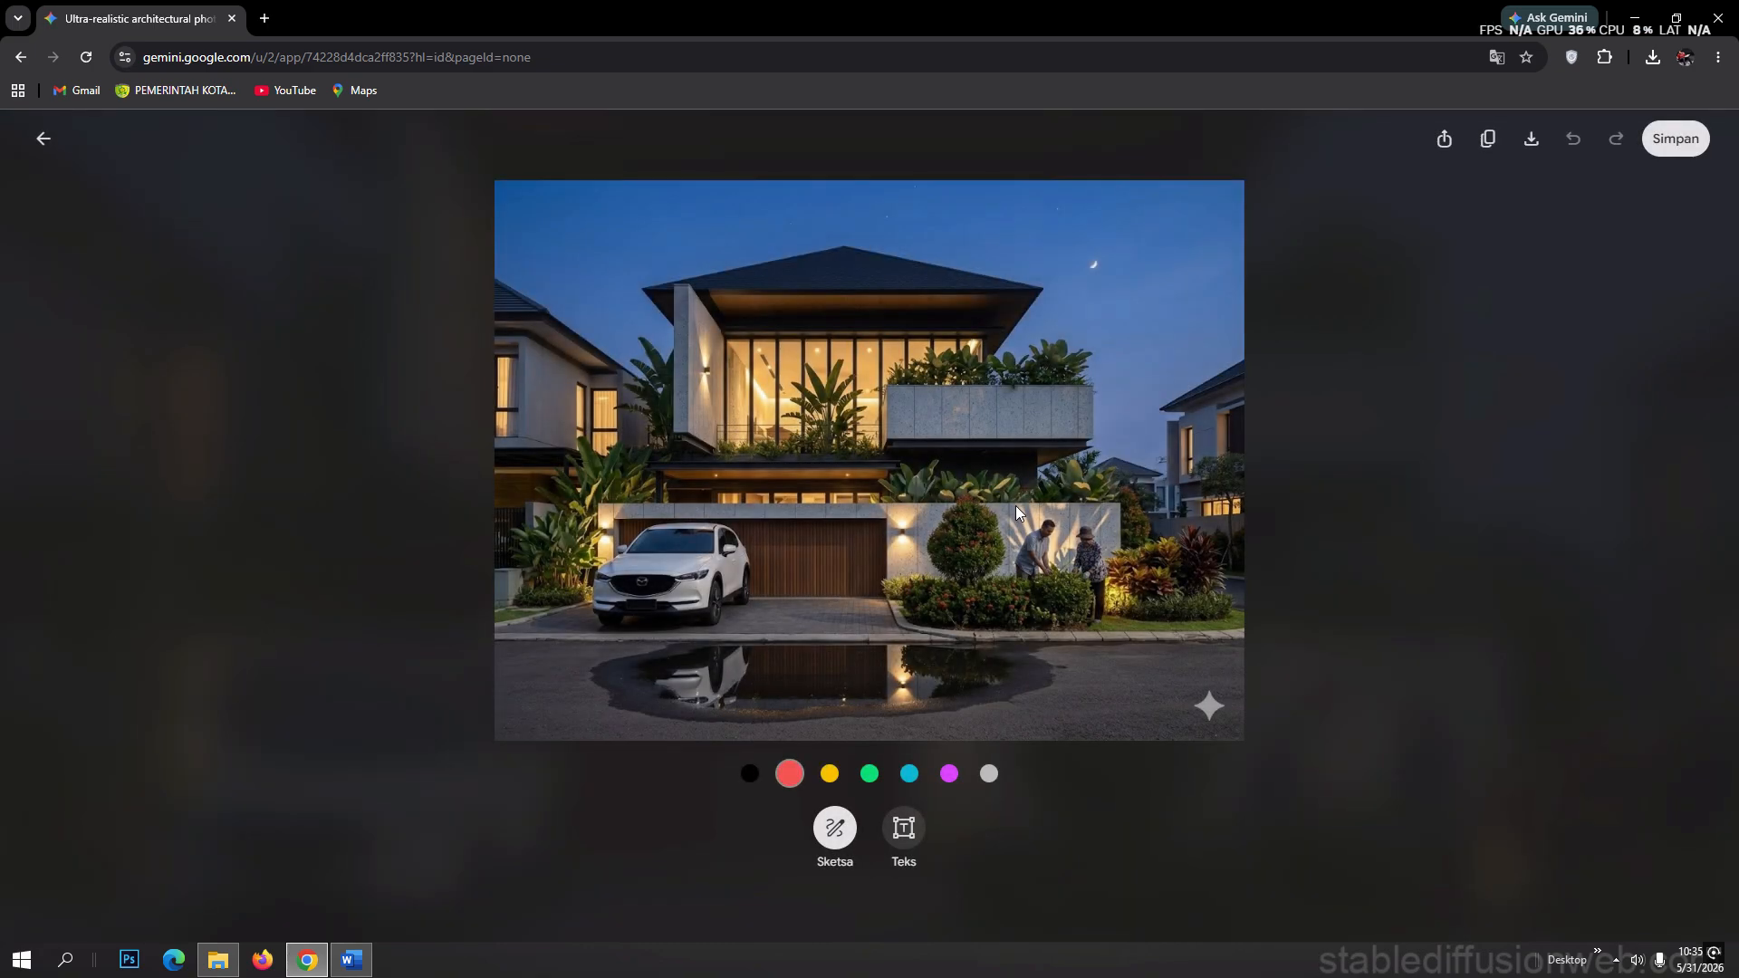
pyautogui.click(1405, 557)
# - Download the night-time house render and the daytime house render at full size
pyautogui.scroll(1, 1286, 453)
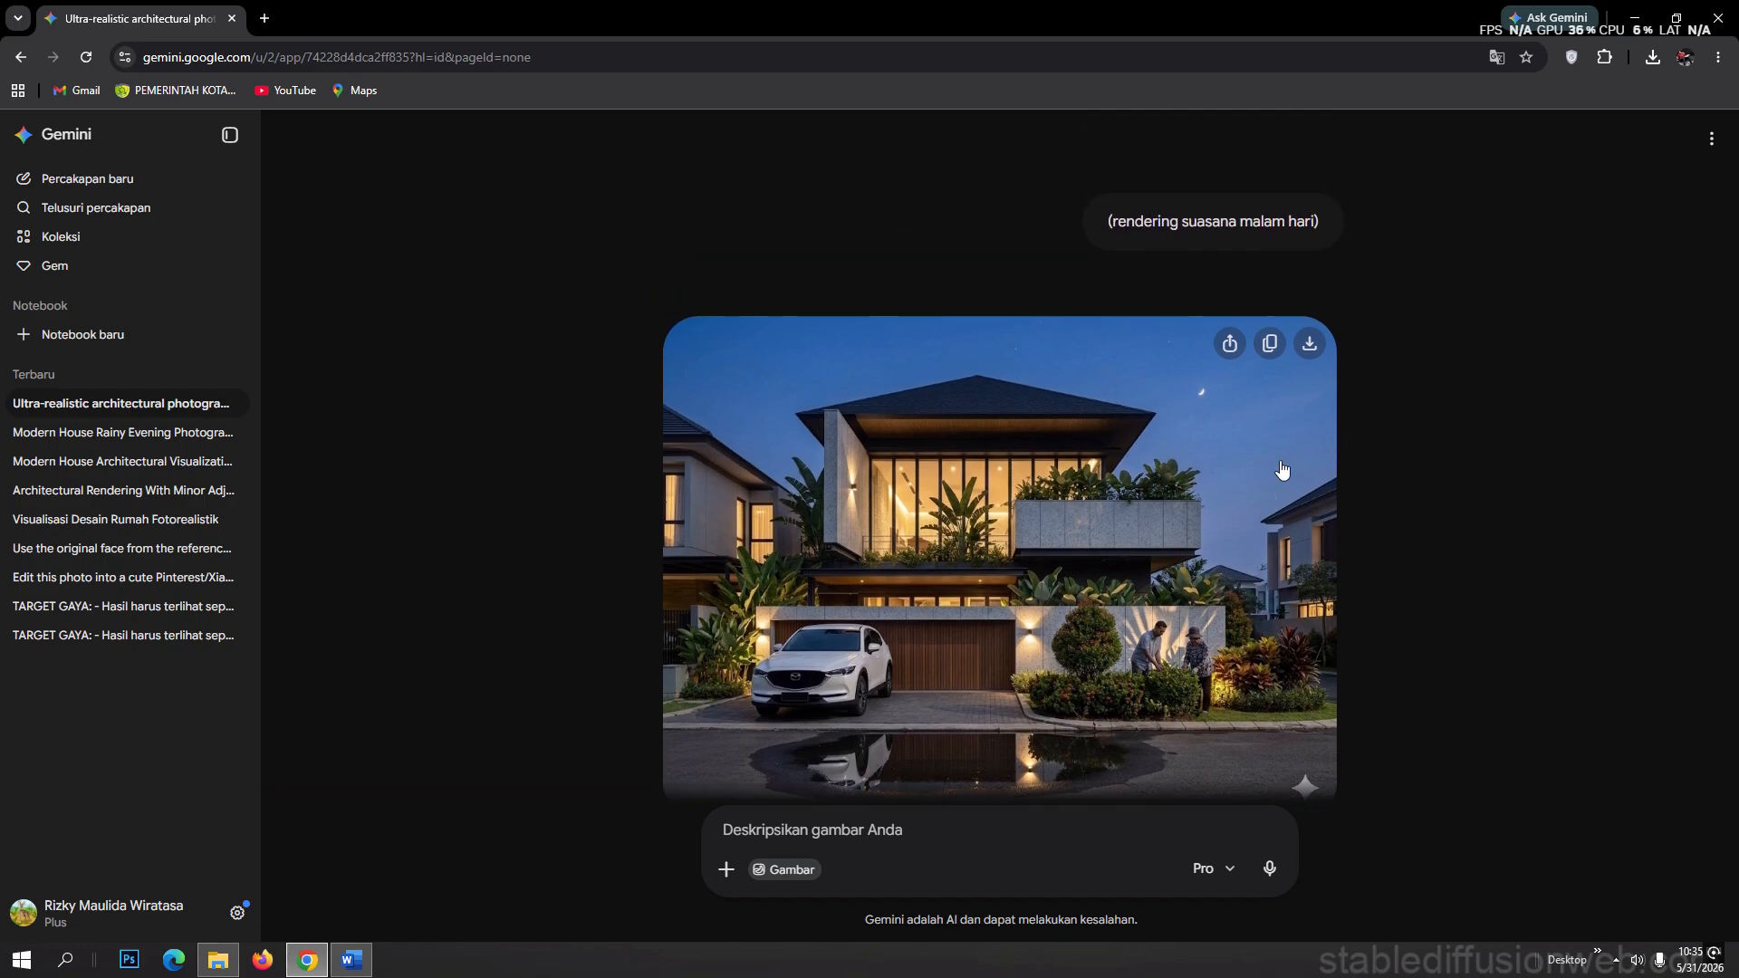
pyautogui.click(1308, 347)
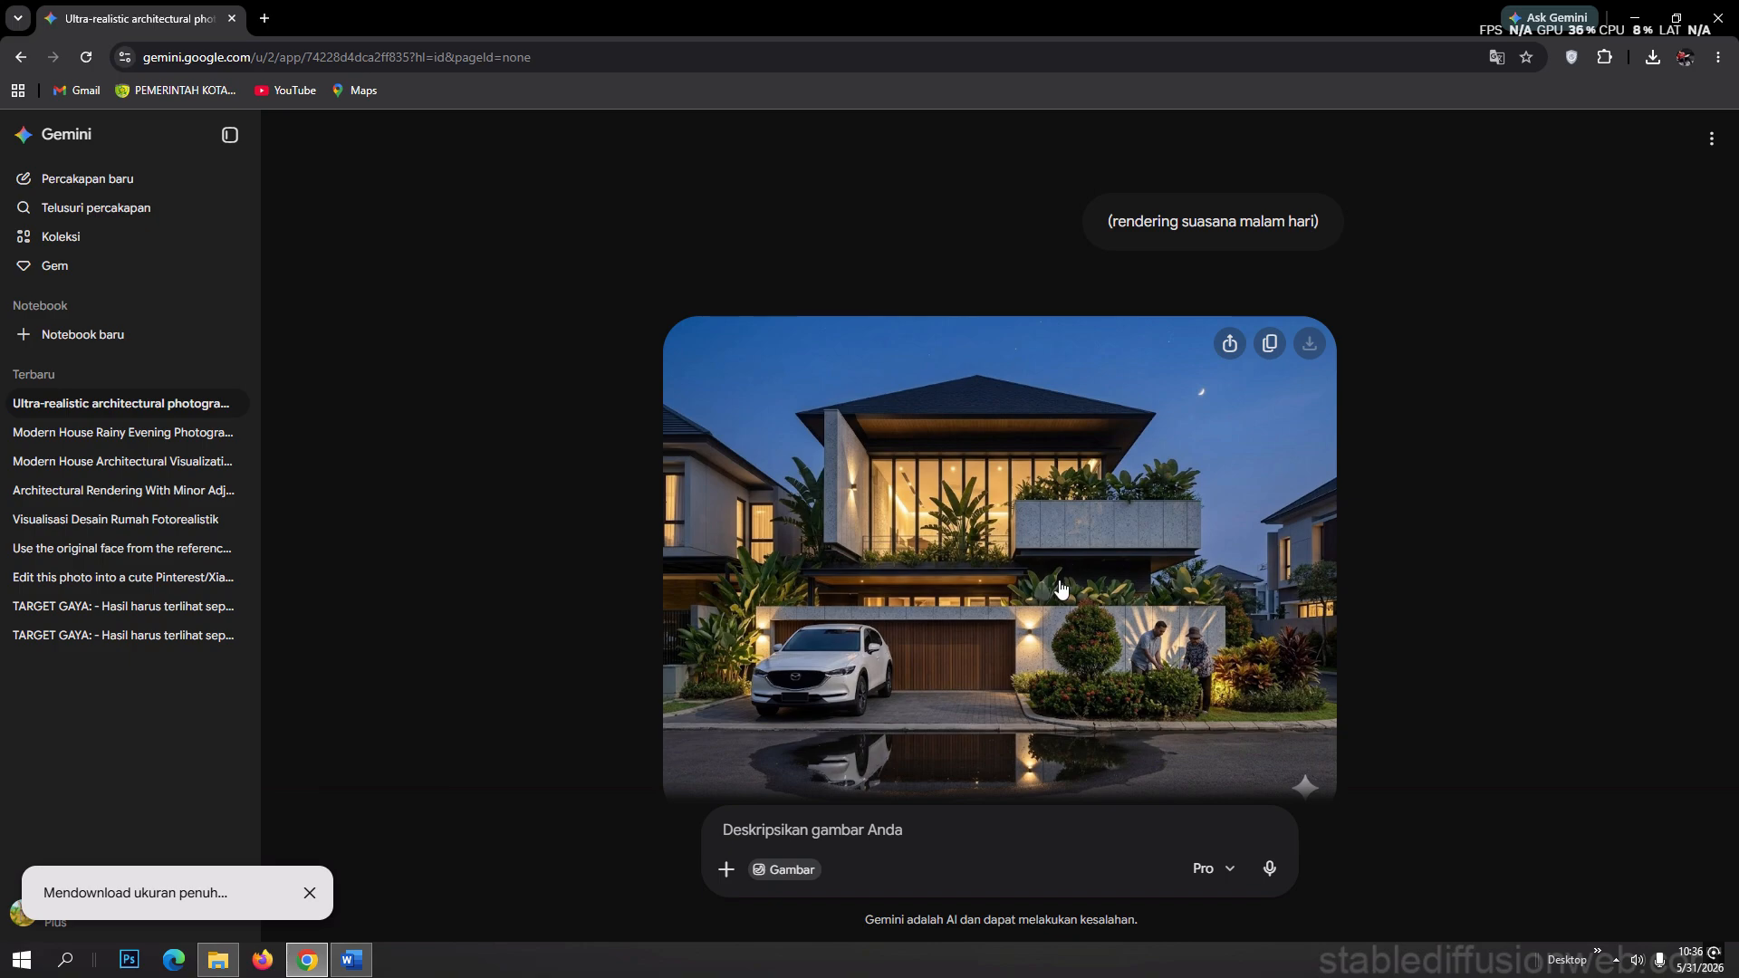
pyautogui.scroll(-1, 1062, 589)
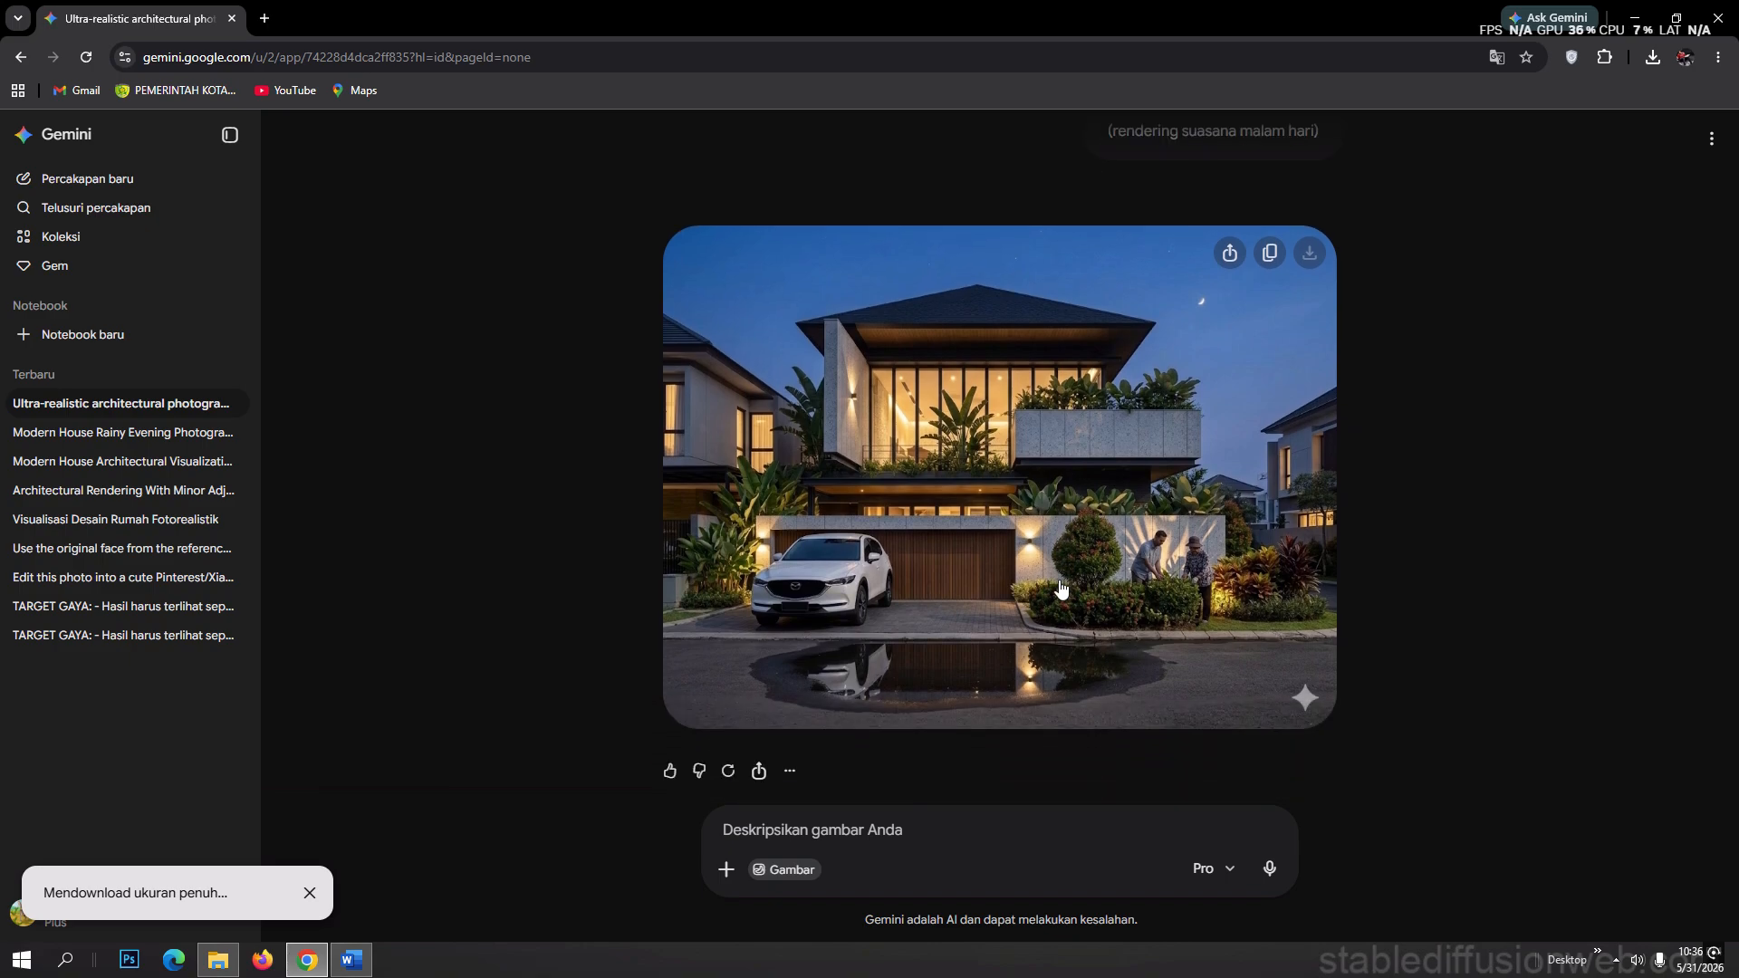
pyautogui.scroll(10, 1062, 589)
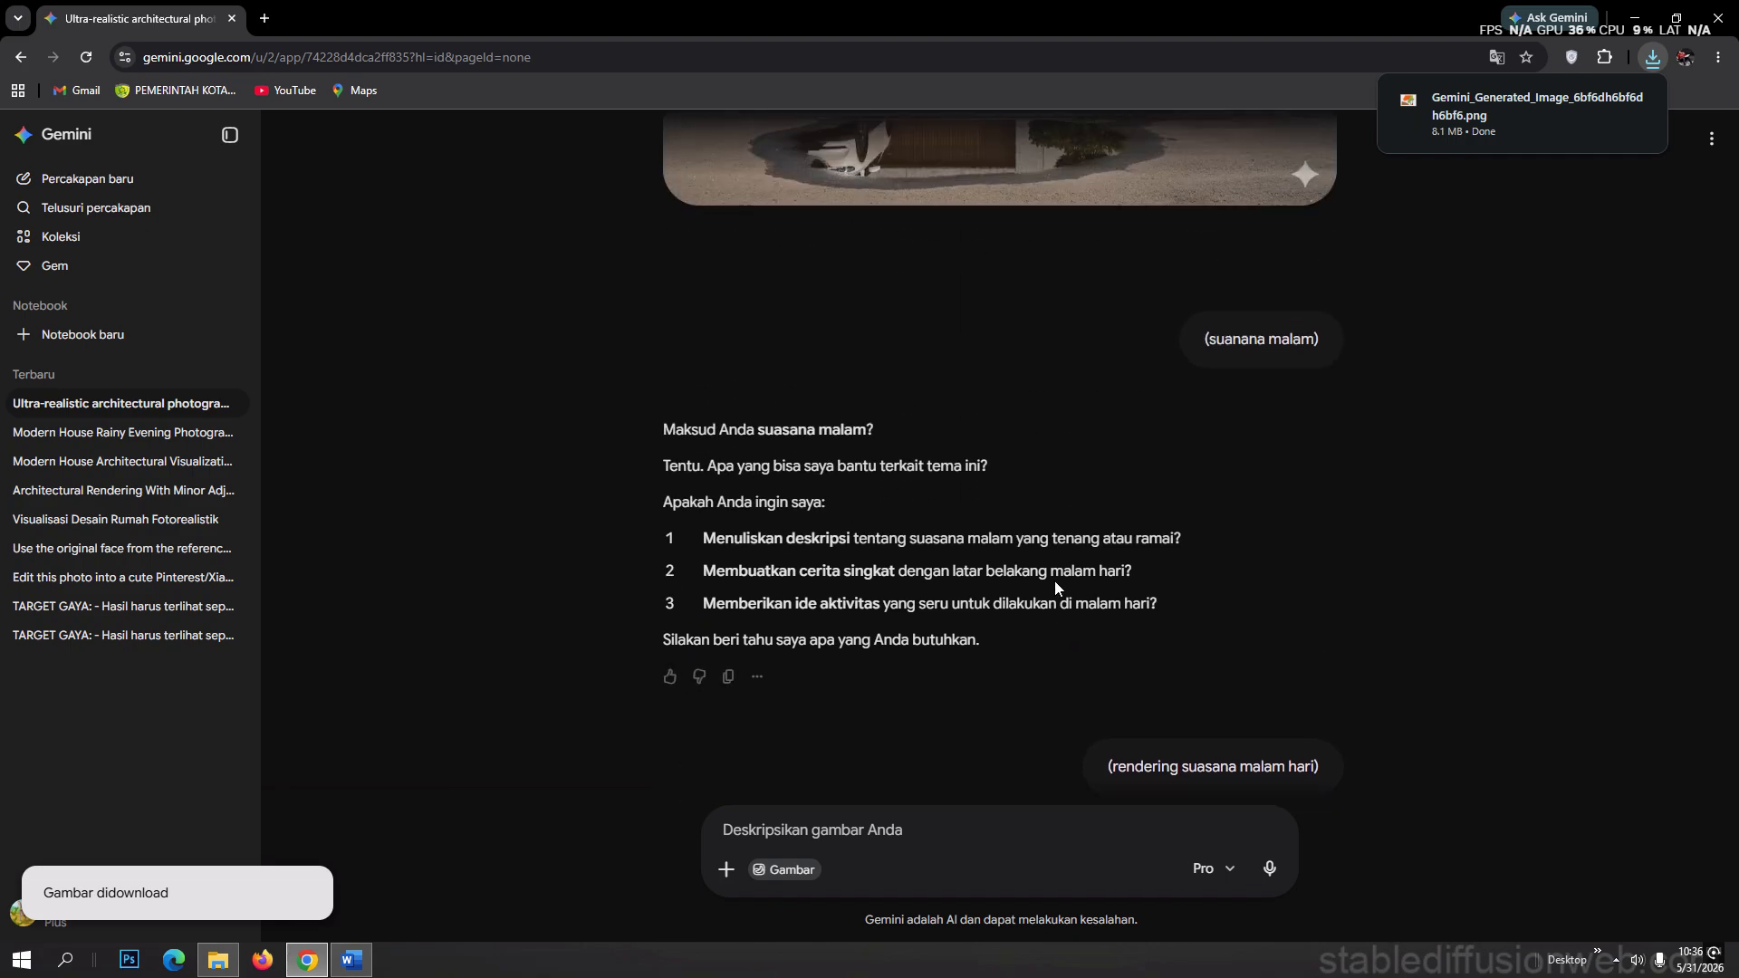
pyautogui.click(1309, 452)
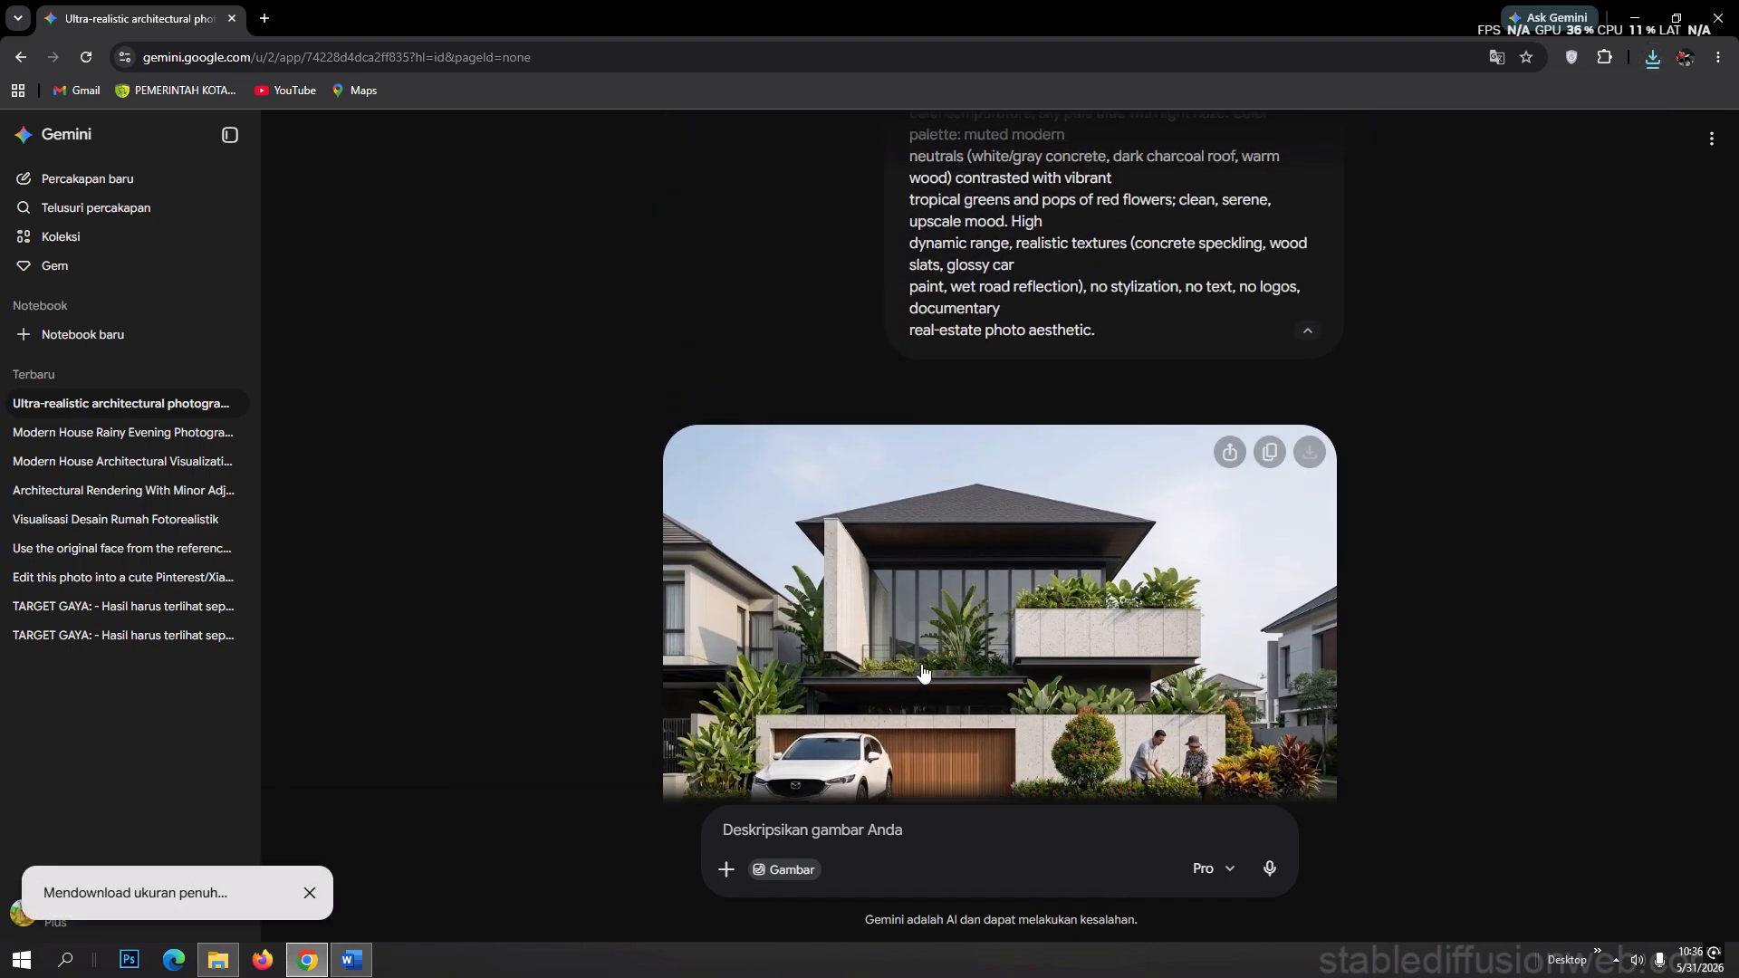
pyautogui.scroll(-1, 1011, 671)
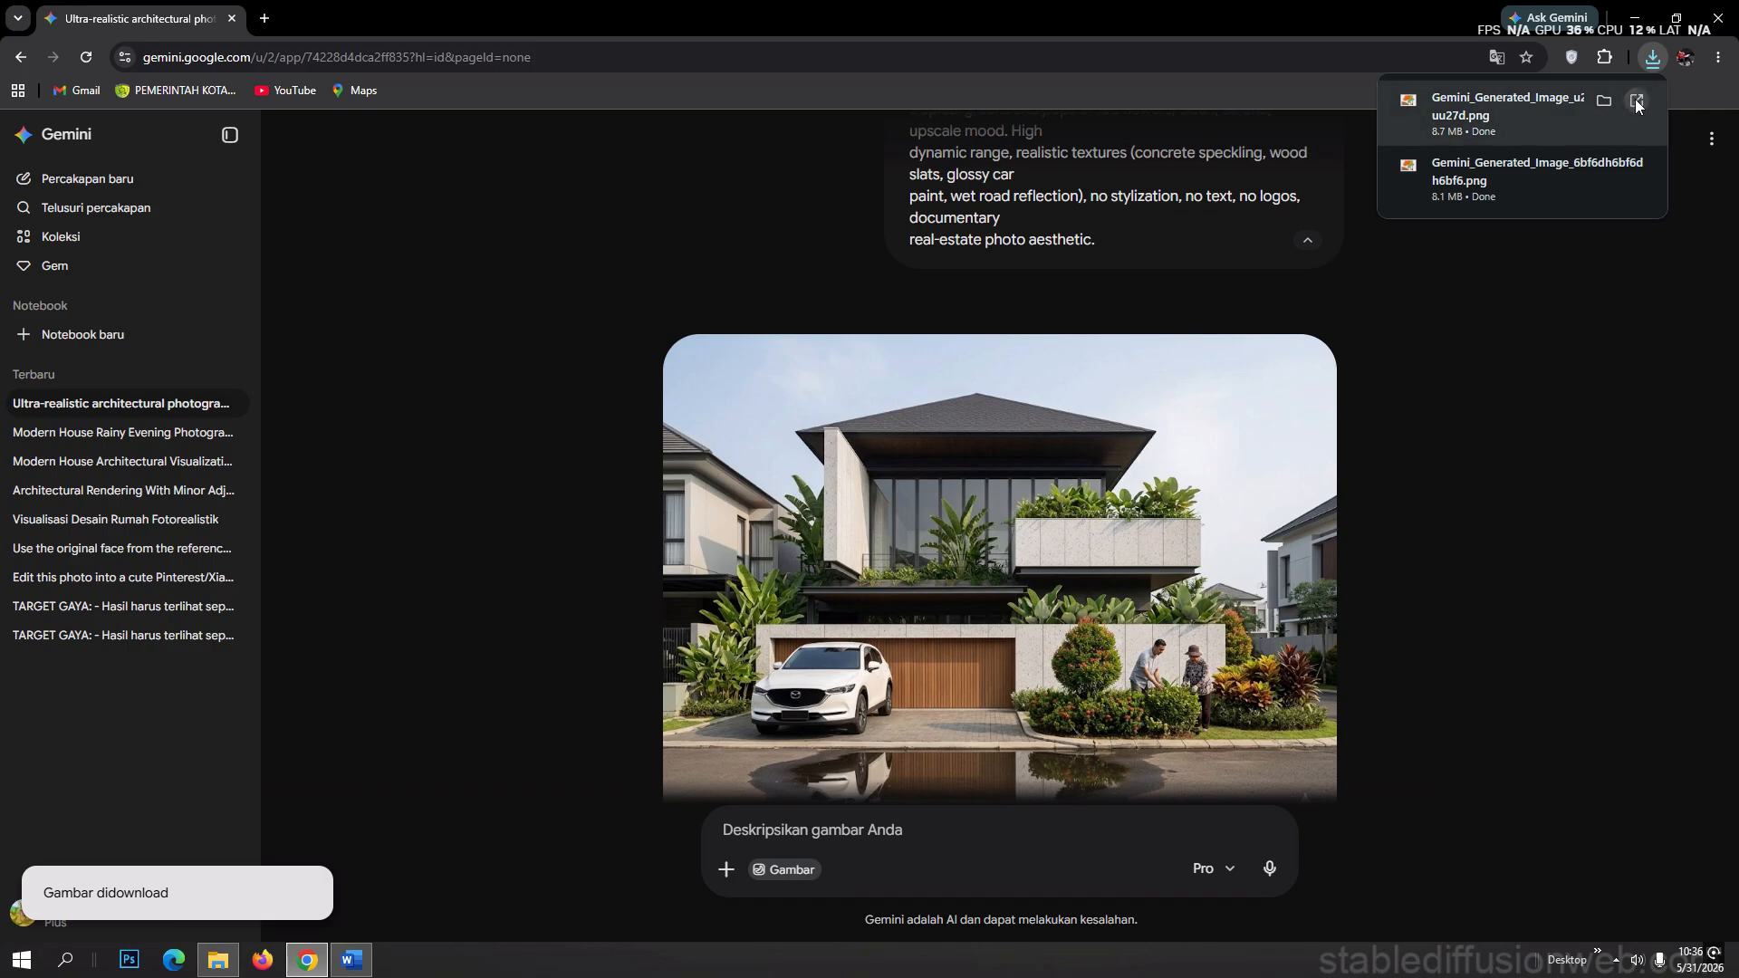
# - Open the downloaded daytime render in Windows Photo Viewer and copy it into the Youtube 2 folder in File Explorer
pyautogui.click(1634, 99)
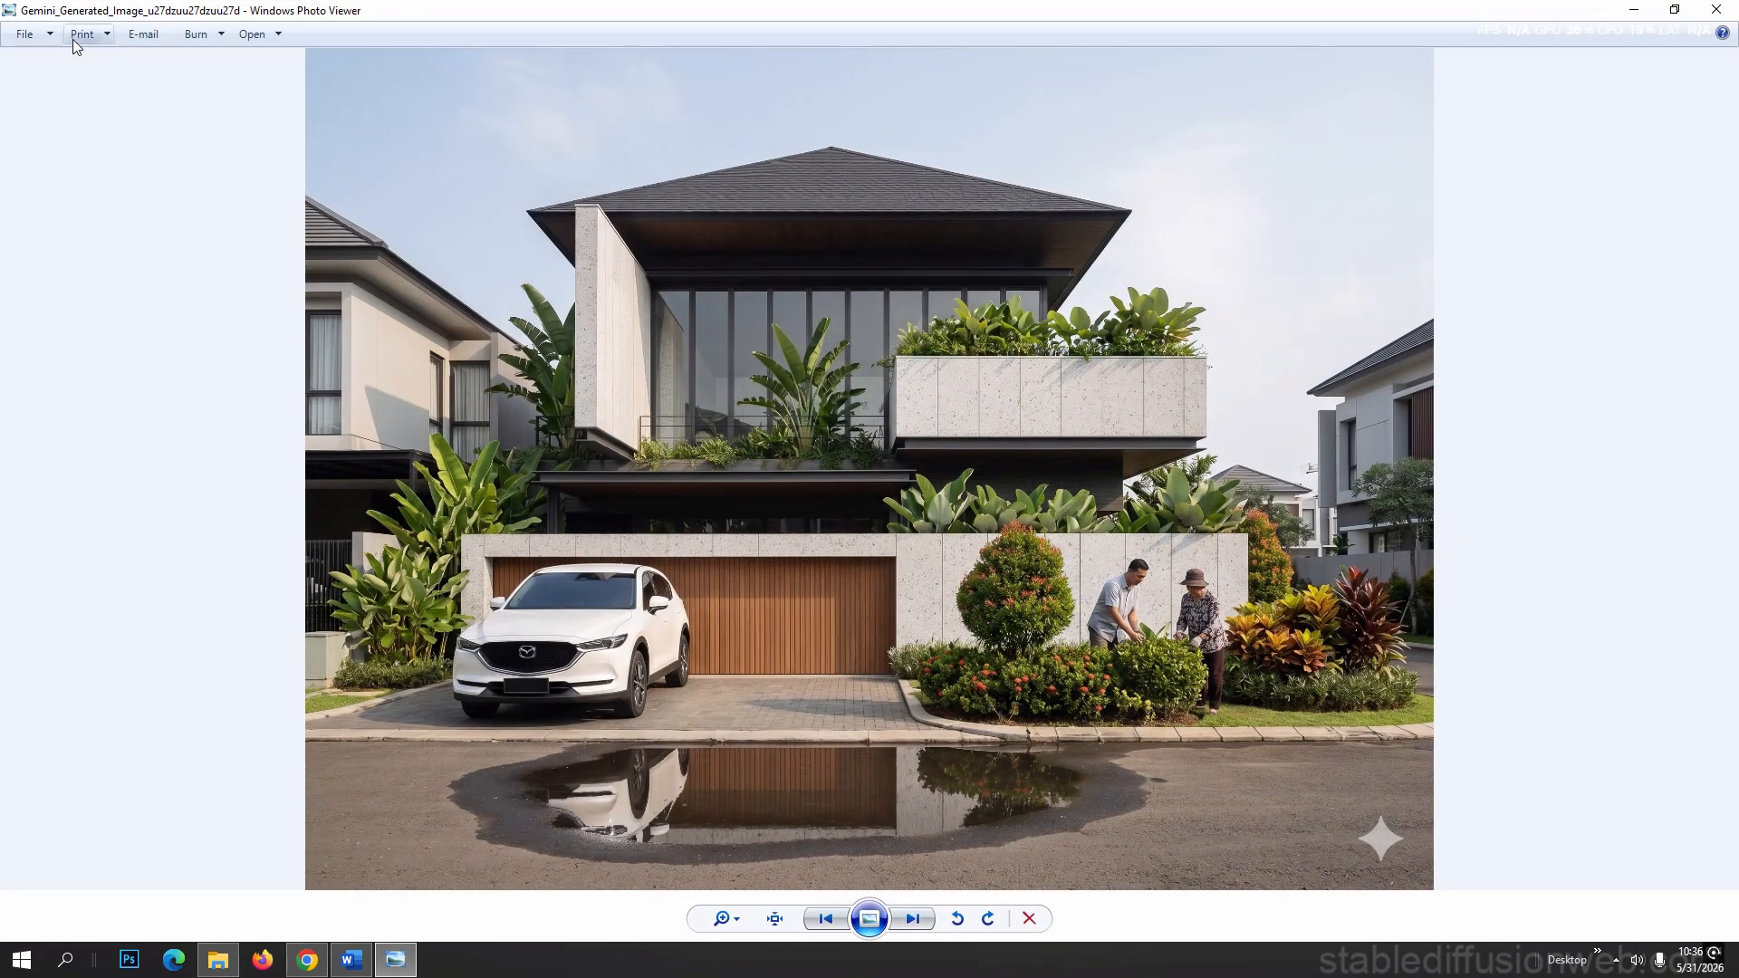
pyautogui.click(25, 34)
pyautogui.click(50, 103)
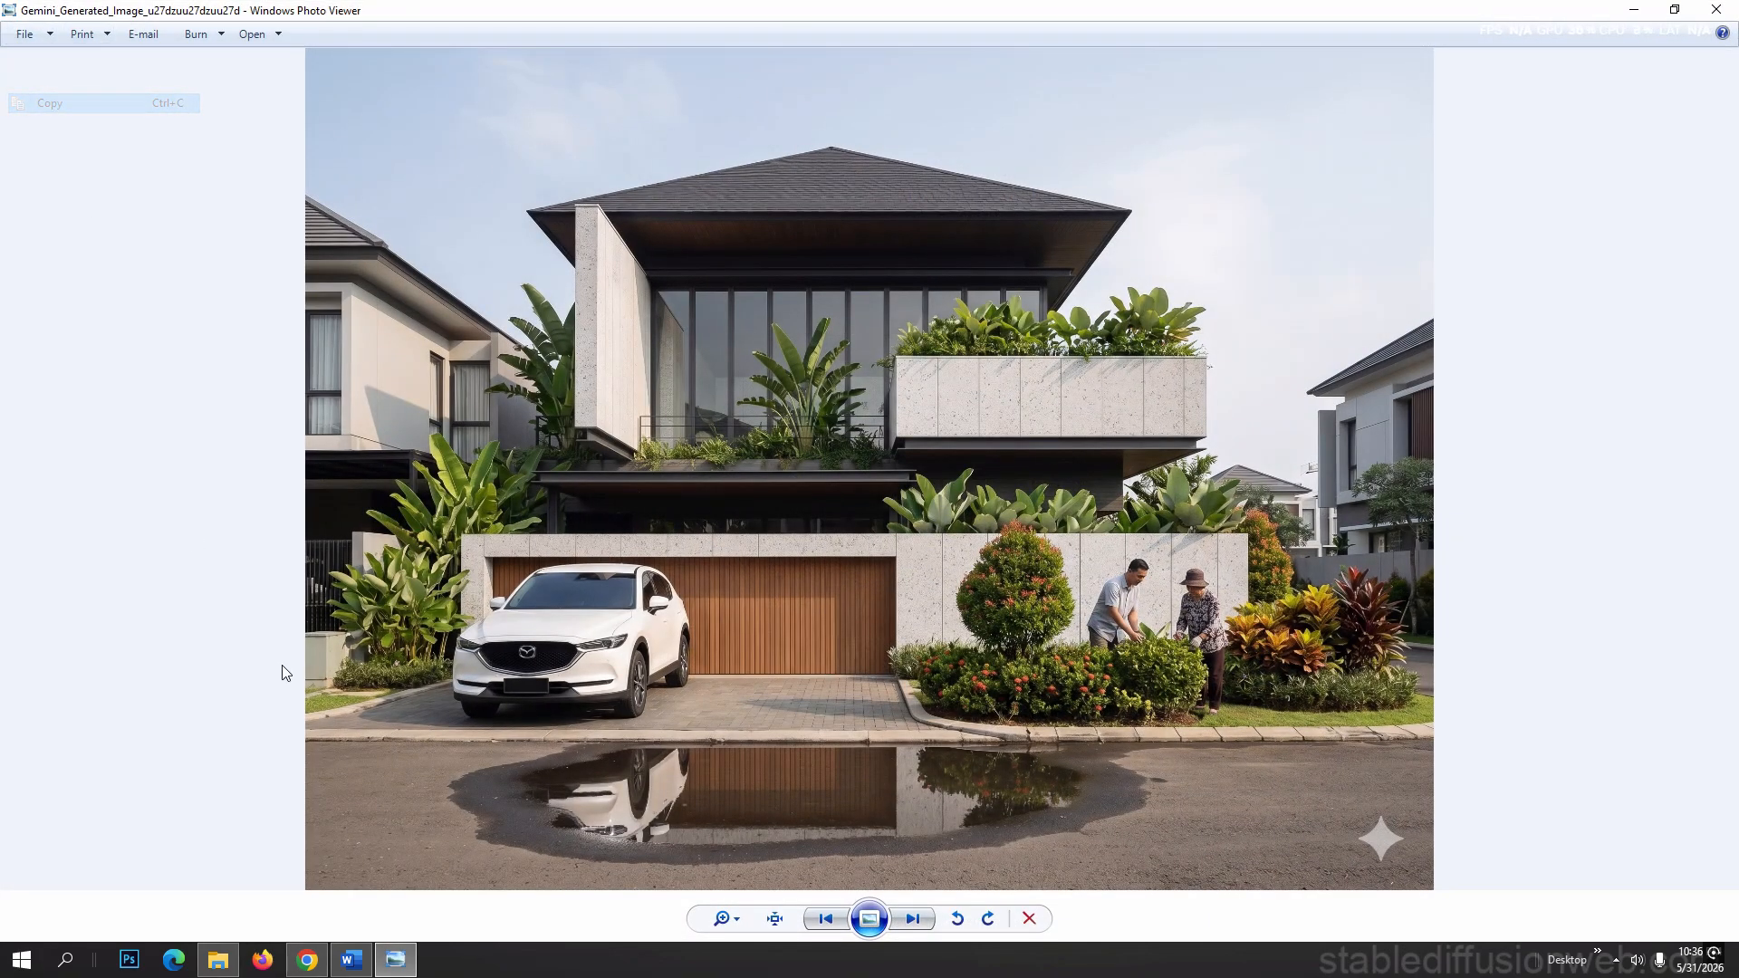
pyautogui.click(217, 960)
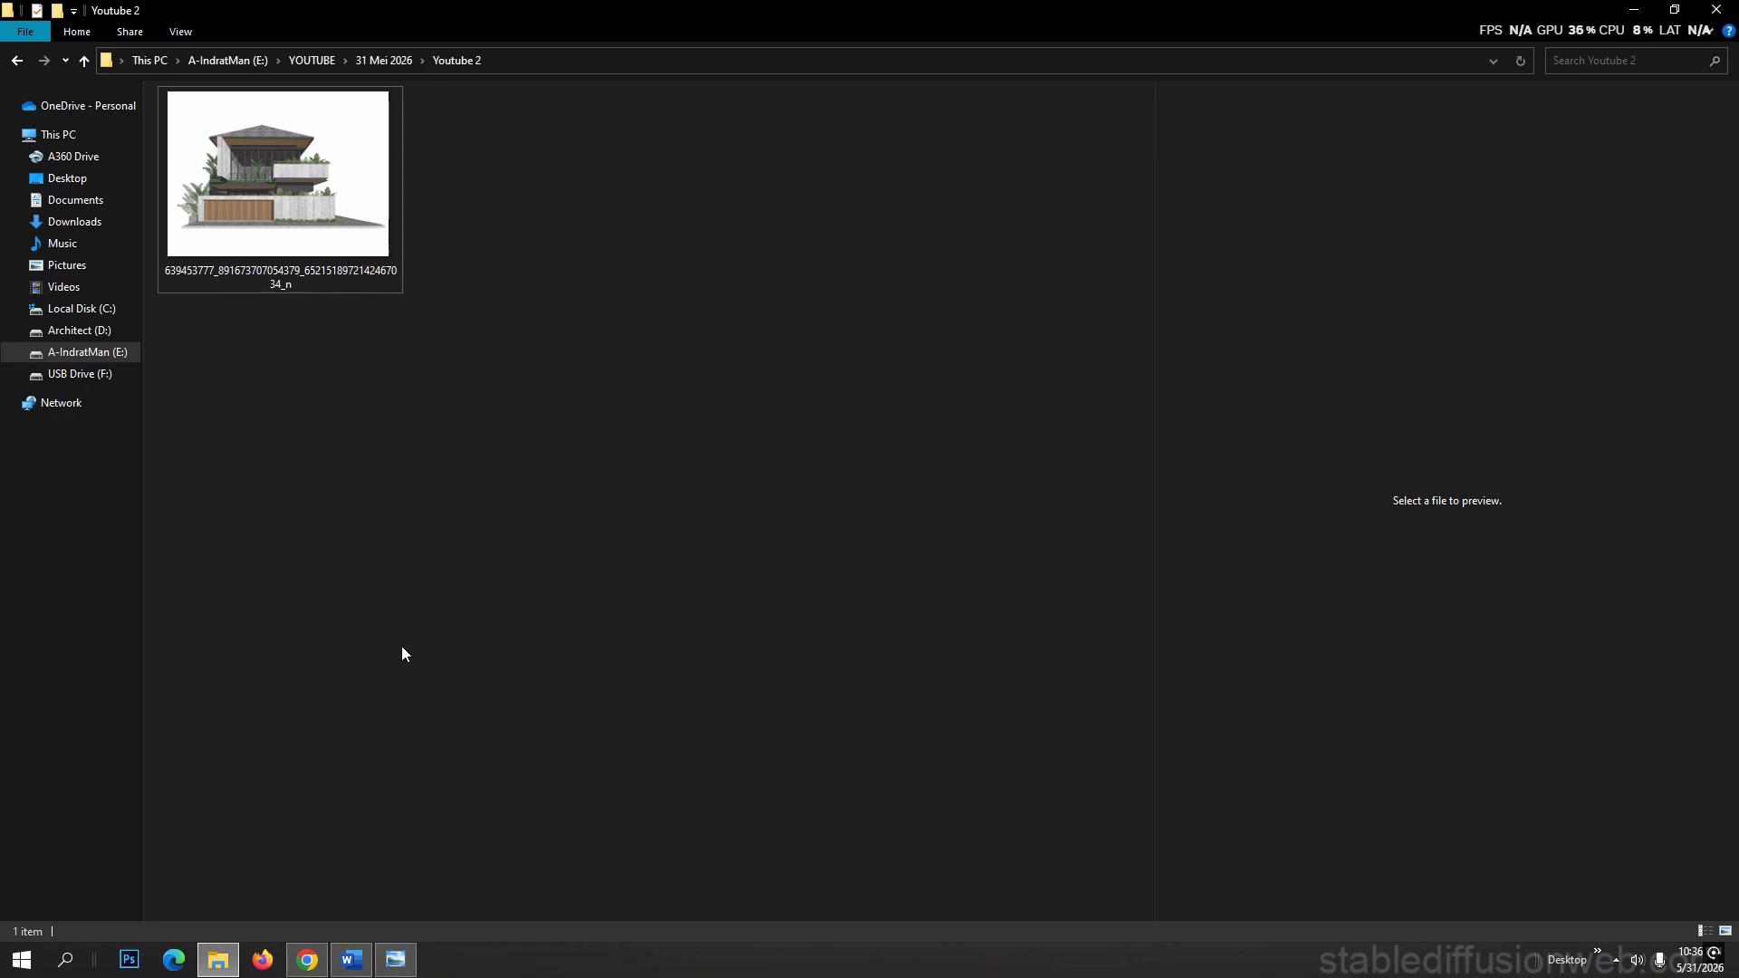
pyautogui.hotkey('ctrl', 'v')
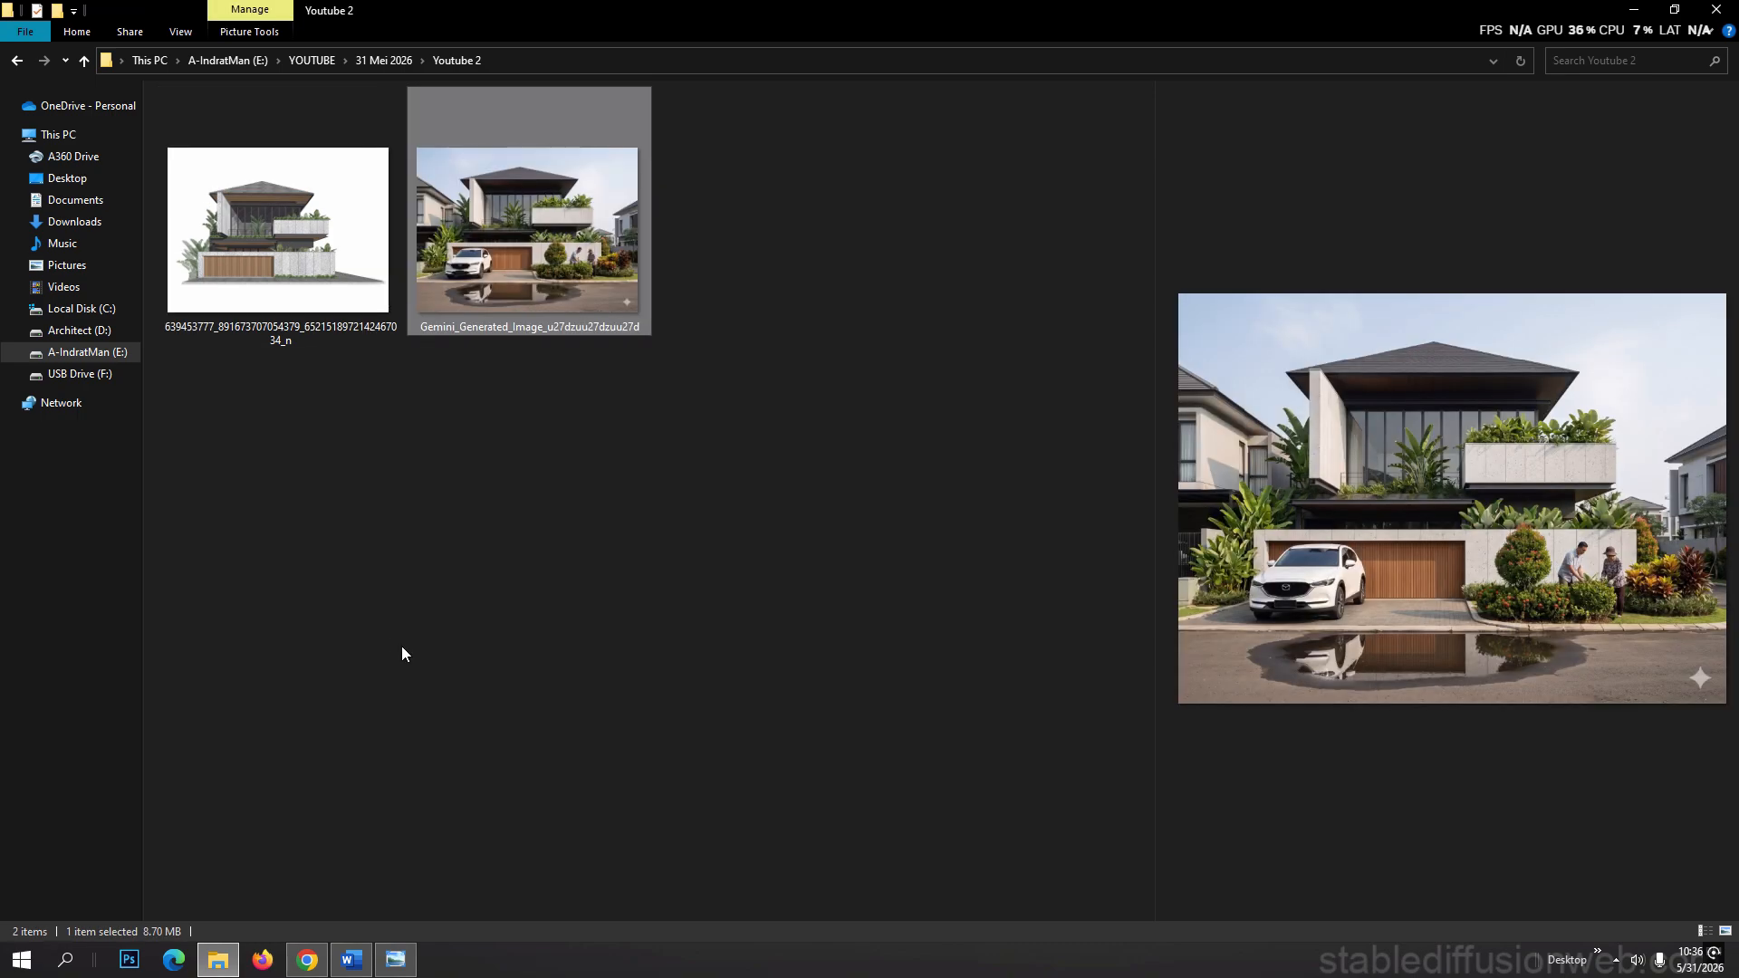
# - Open the downloaded night-time render from Chrome's download history and copy it into the Youtube 2 folder in File Explorer
pyautogui.click(326, 968)
pyautogui.scroll(-6, 1149, 434)
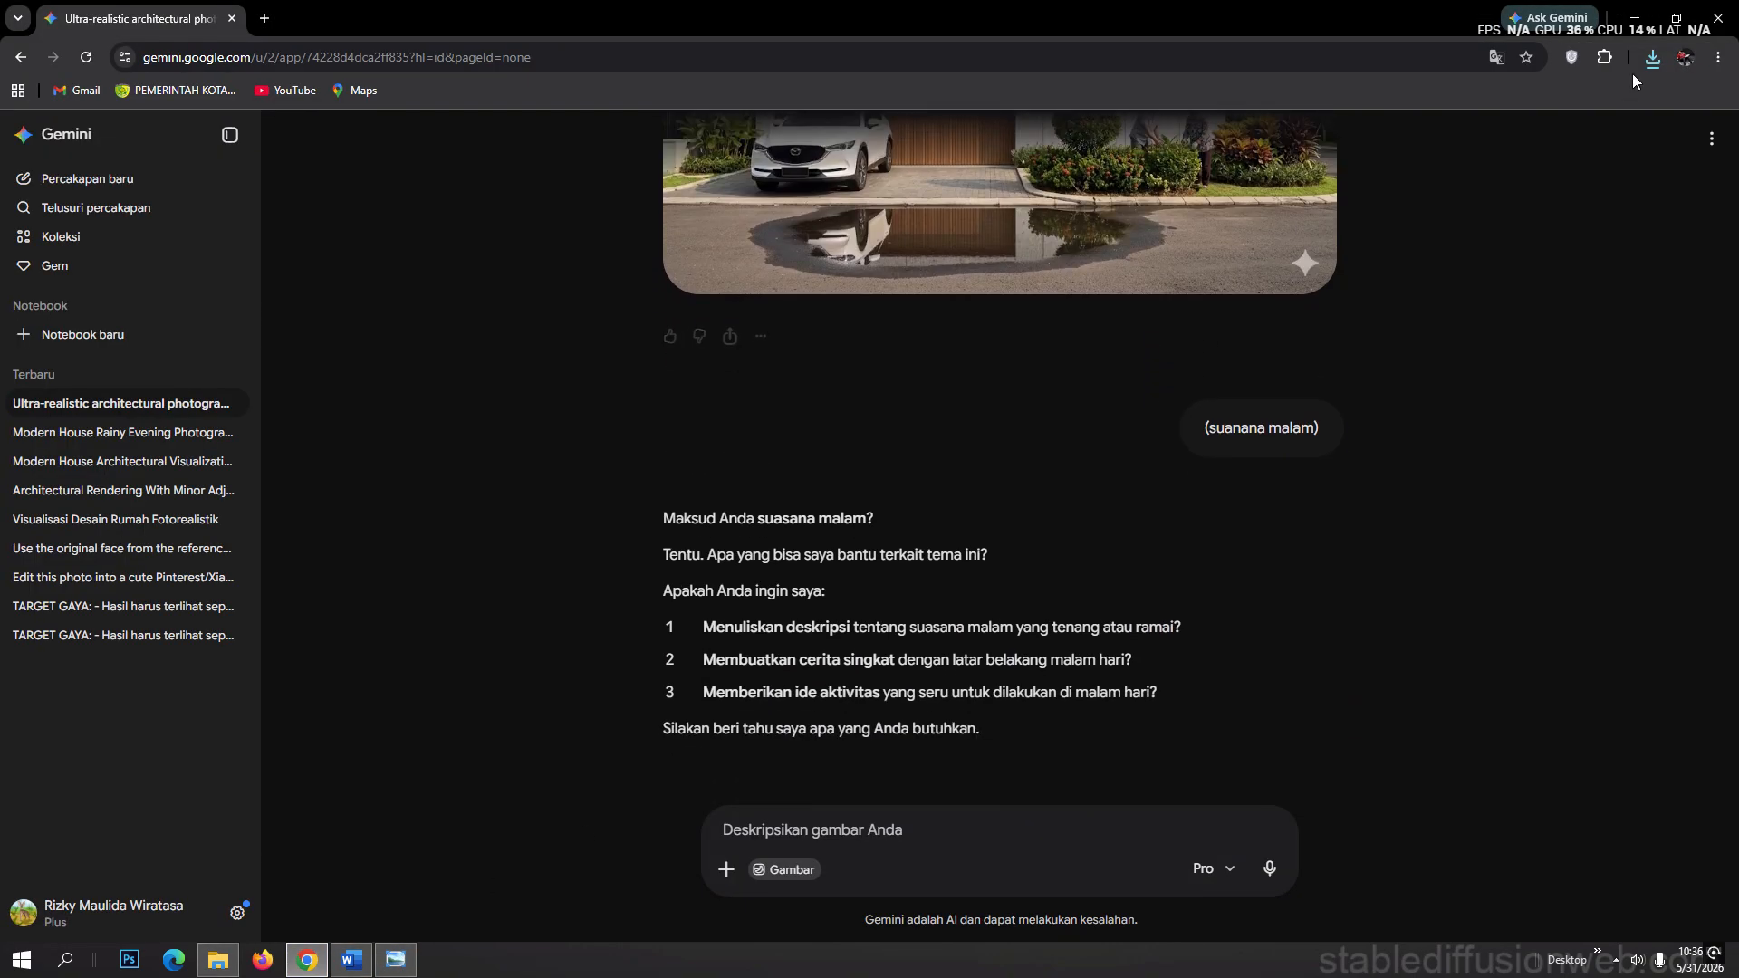
pyautogui.click(1653, 57)
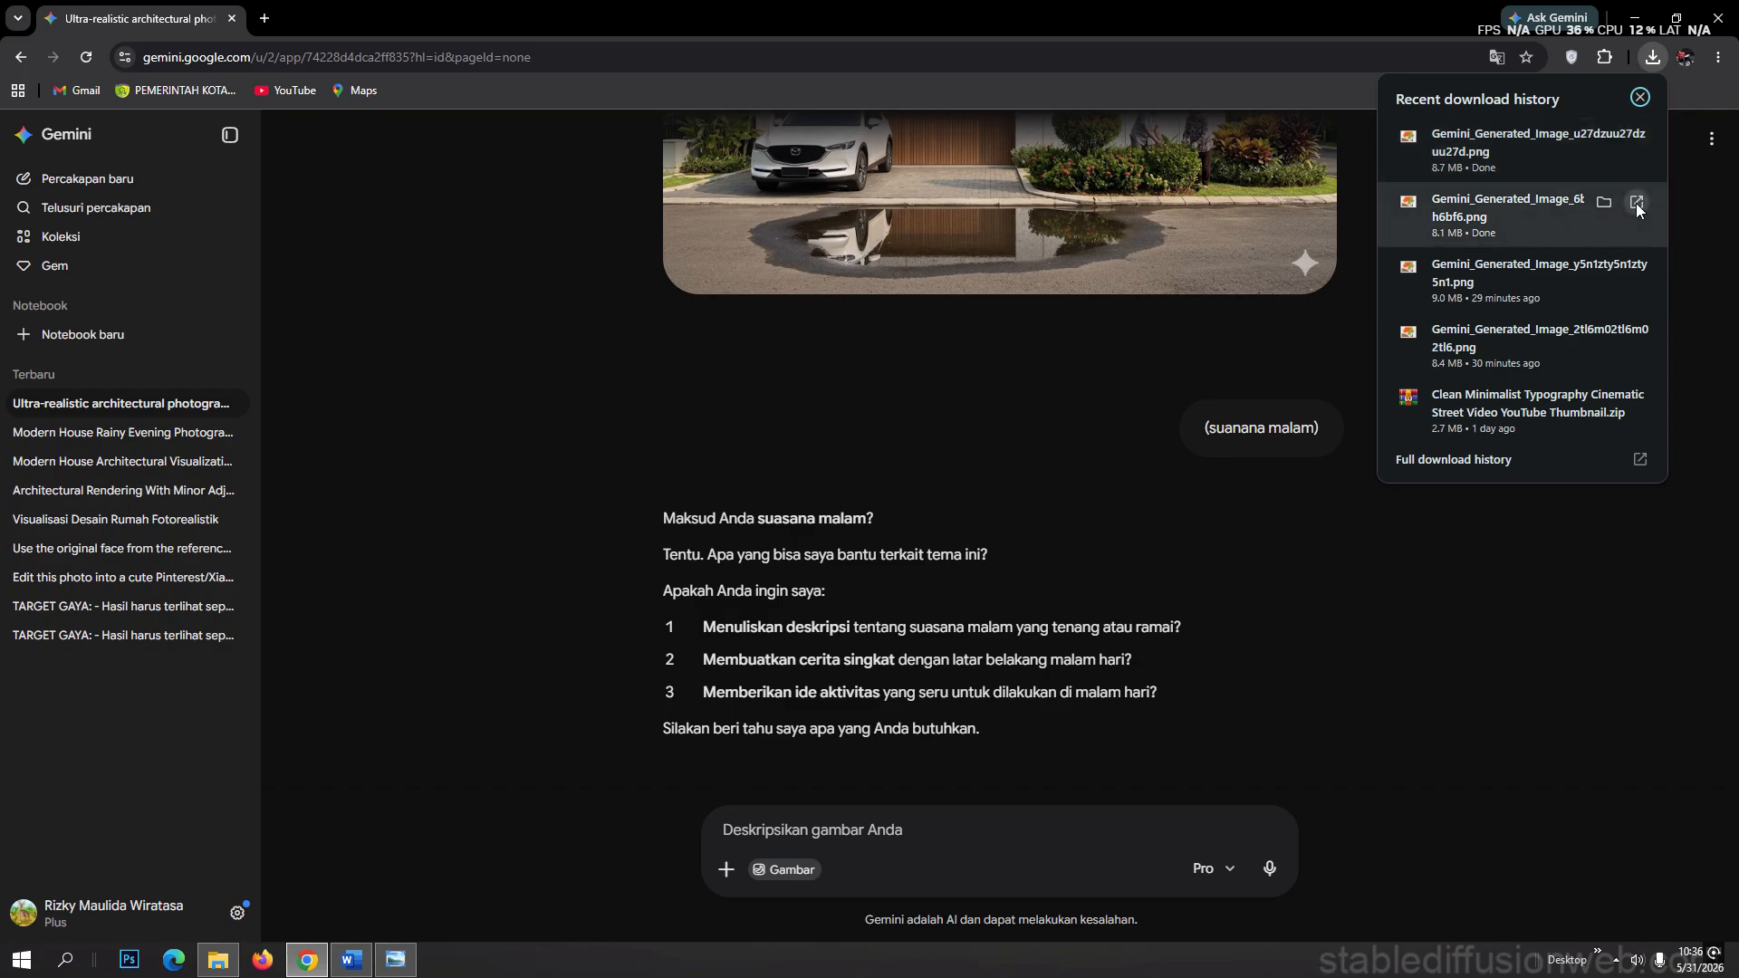
pyautogui.click(1636, 206)
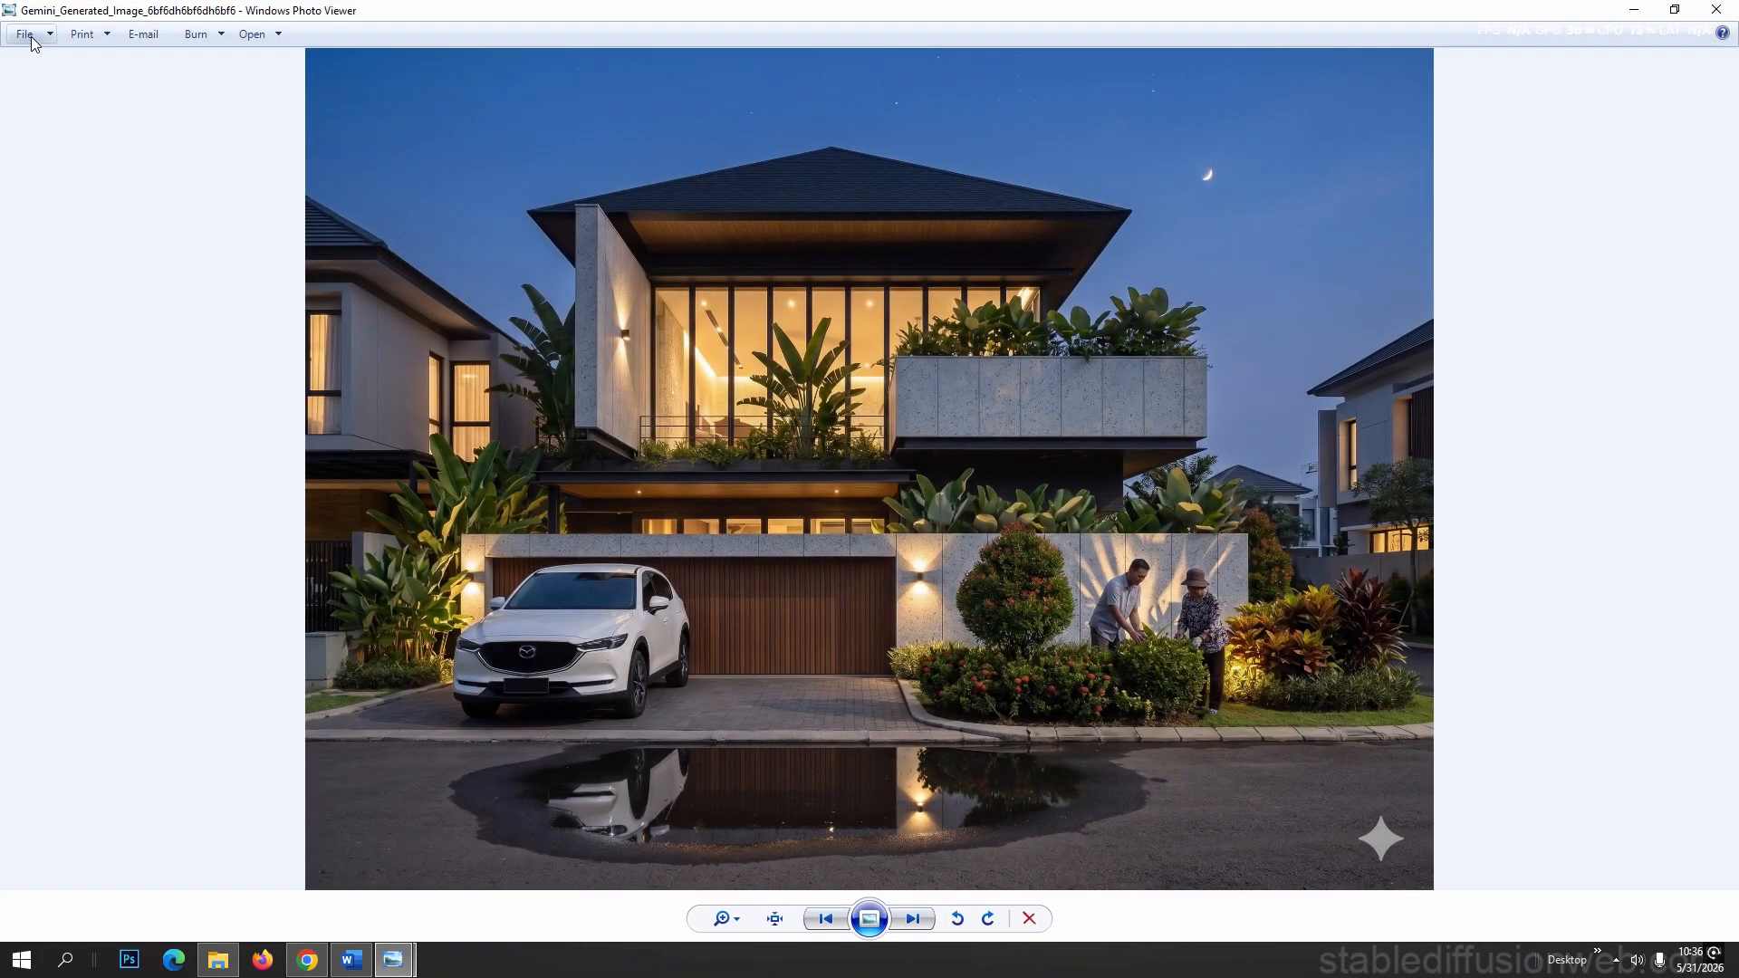
pyautogui.click(25, 34)
pyautogui.click(61, 102)
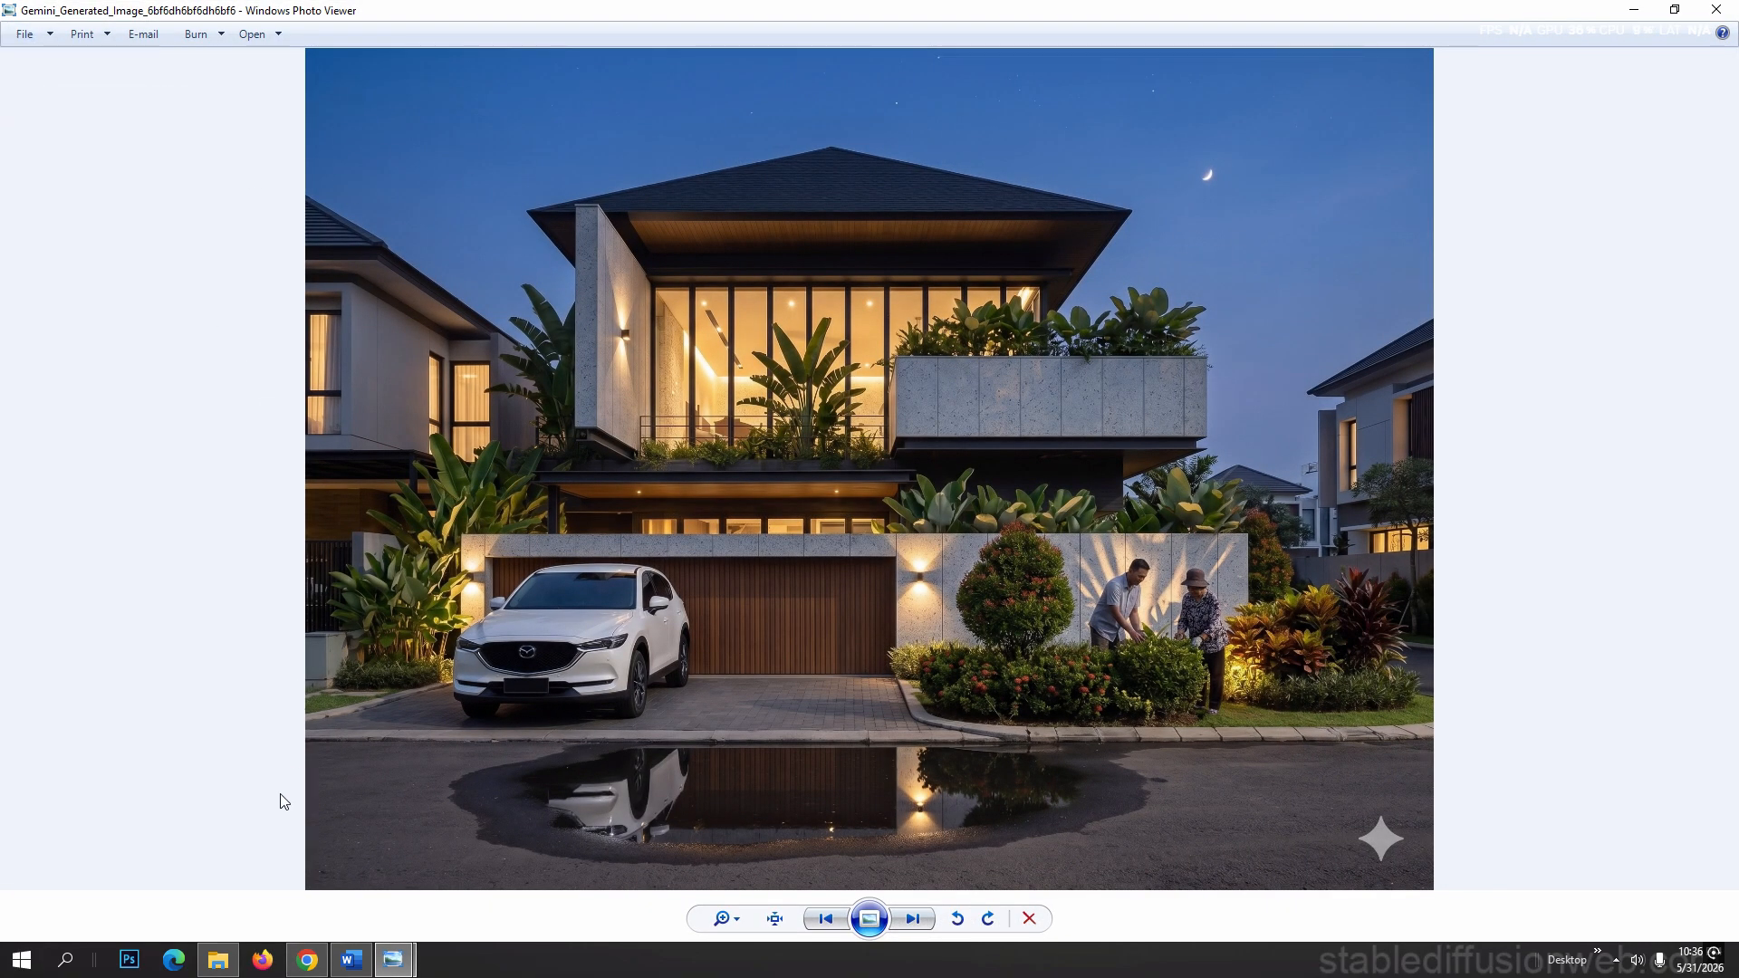
pyautogui.click(217, 959)
pyautogui.click(480, 637)
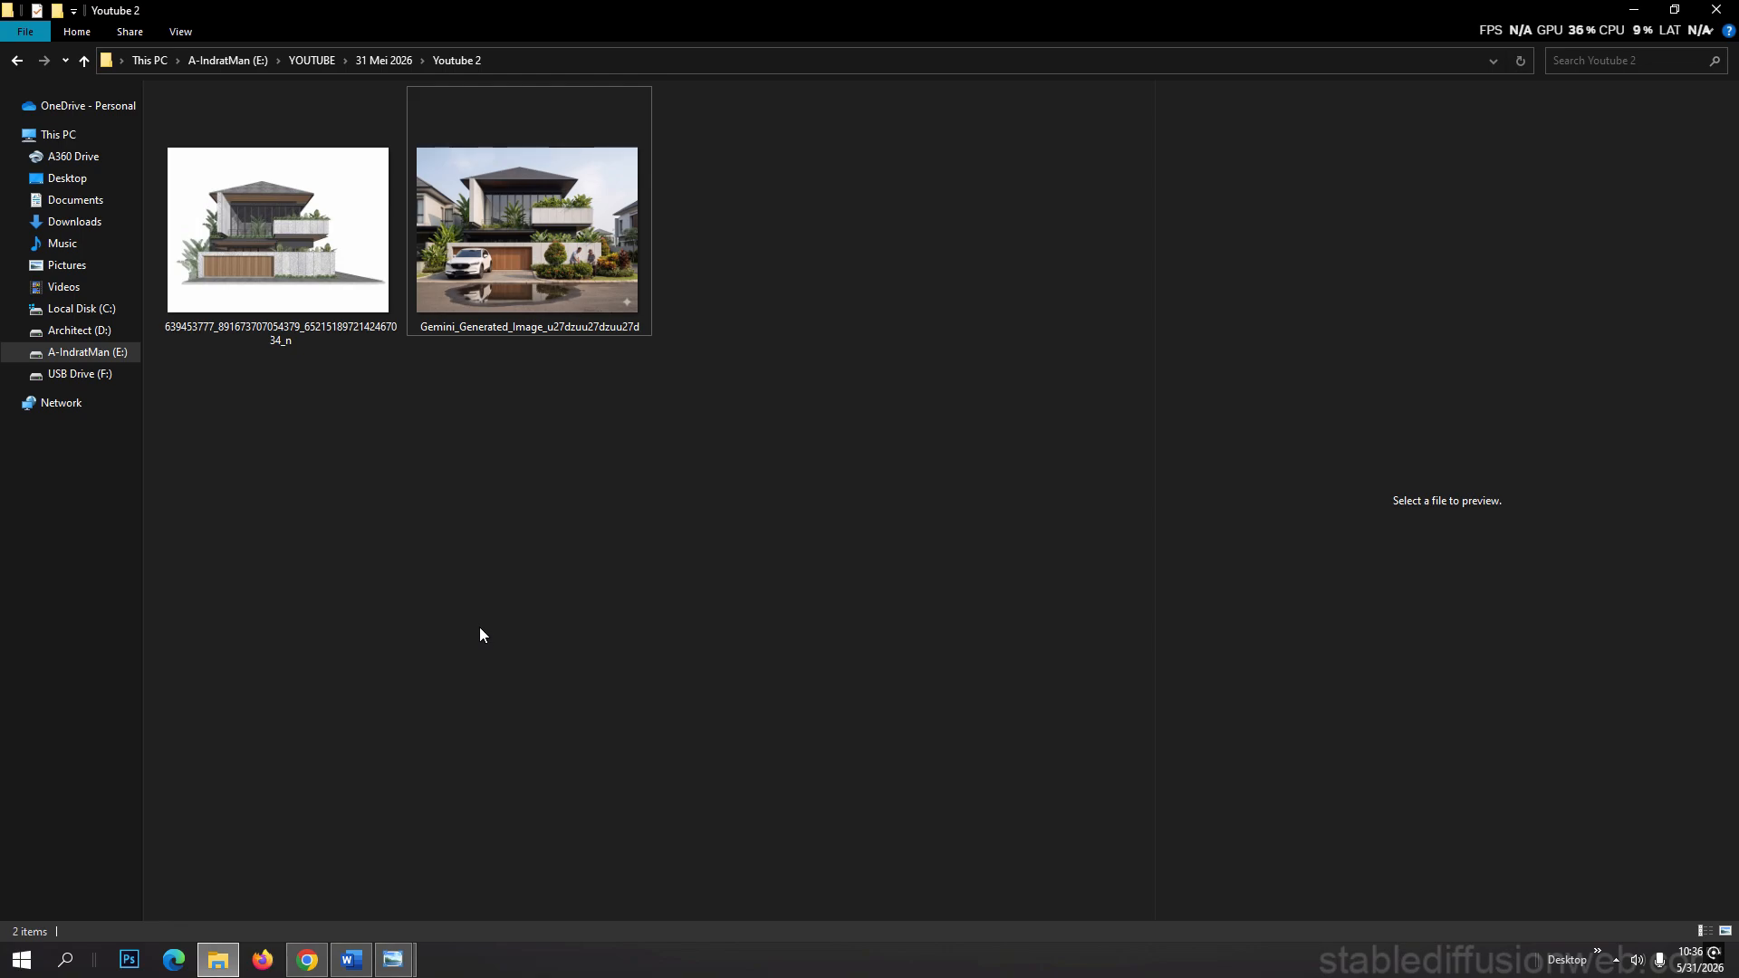
pyautogui.hotkey('ctrl', 'v')
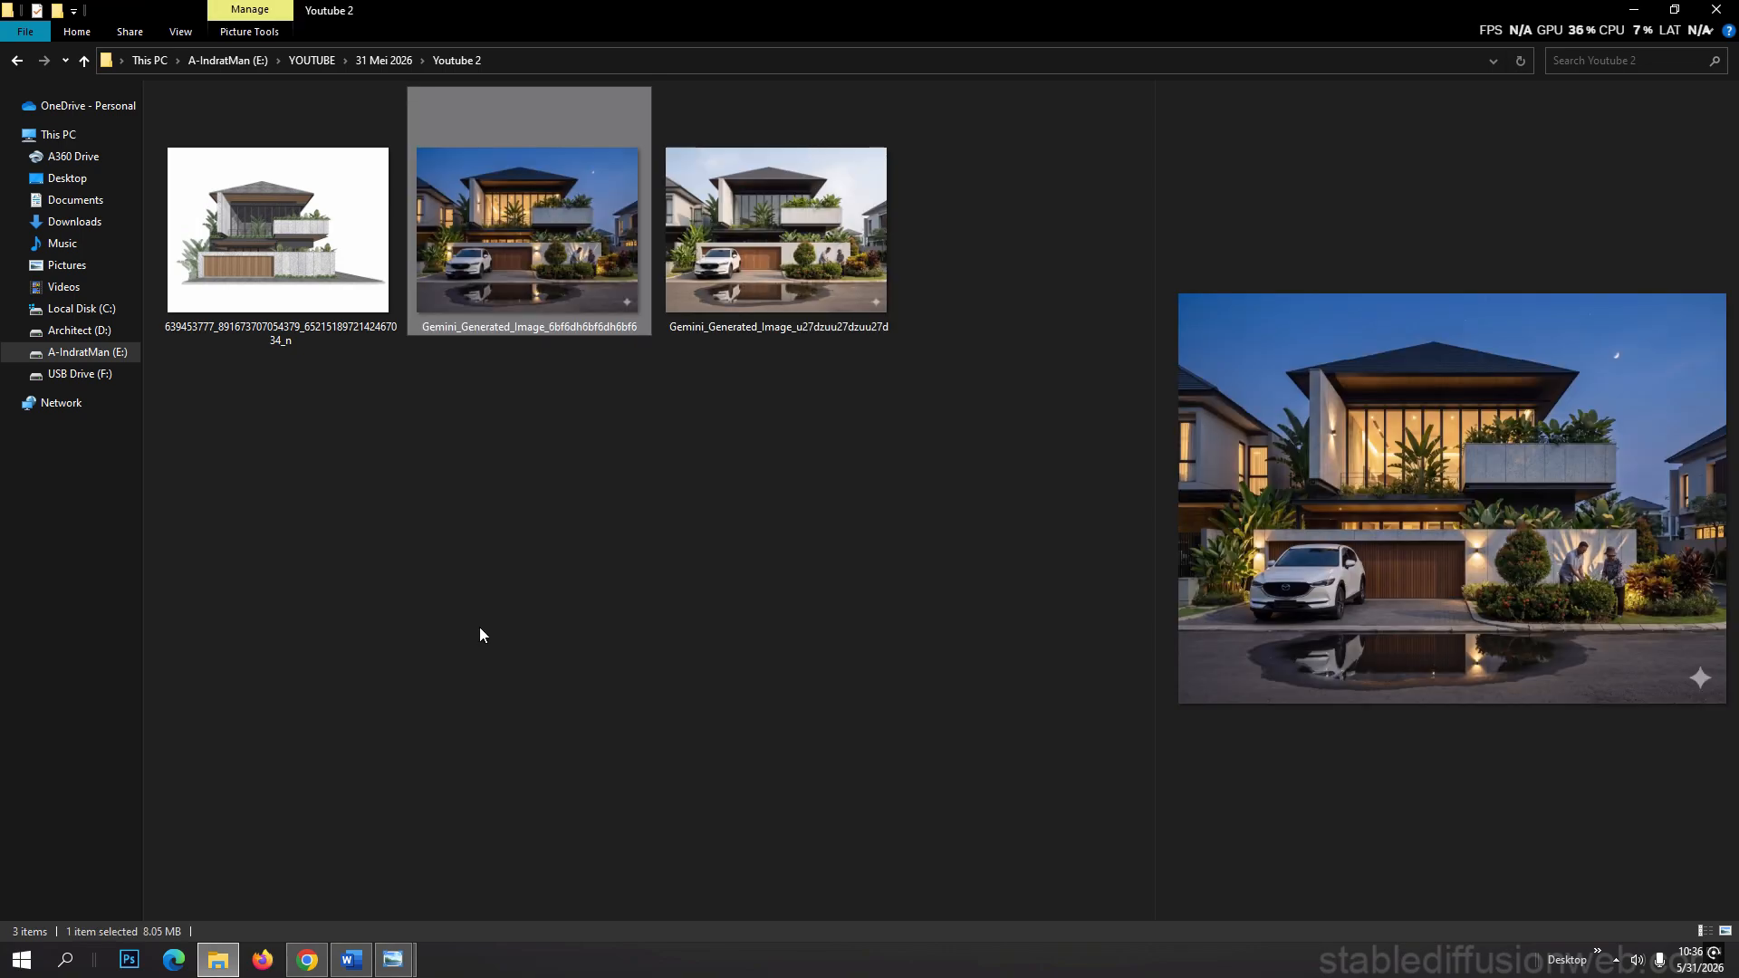
# - Close the open Windows Photo Viewer images and return to the Youtube 2 folder with no file selected
pyautogui.click(407, 972)
pyautogui.click(378, 814)
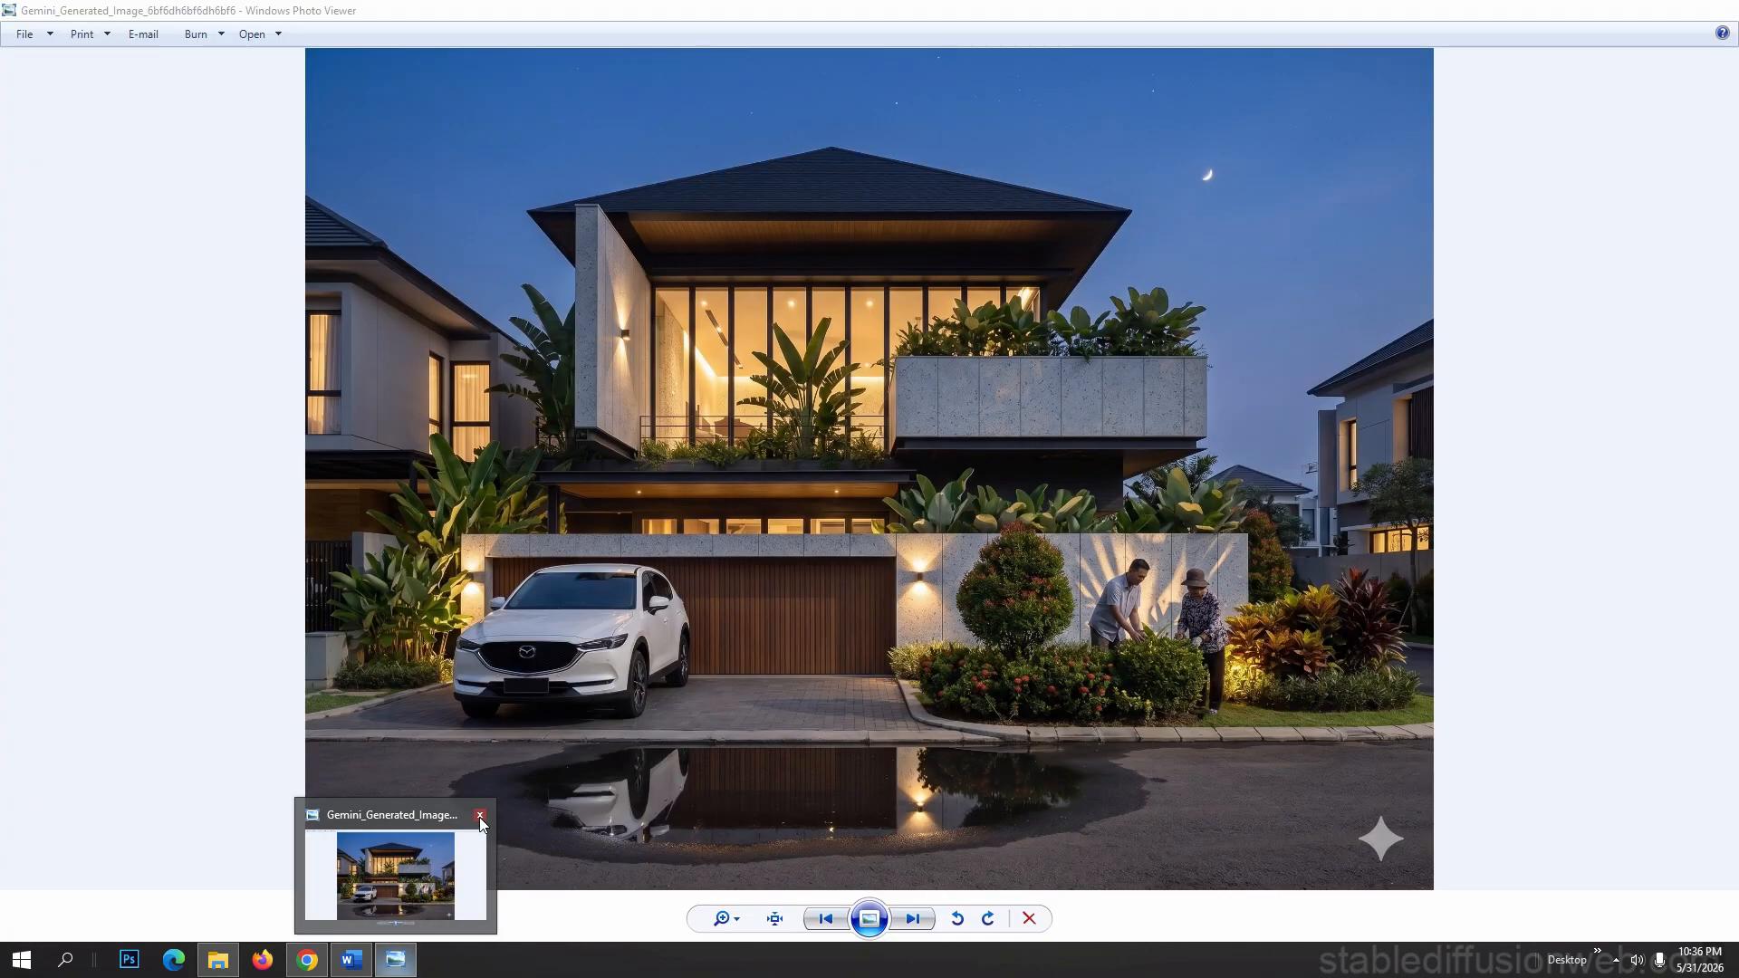
pyautogui.click(480, 816)
pyautogui.click(452, 648)
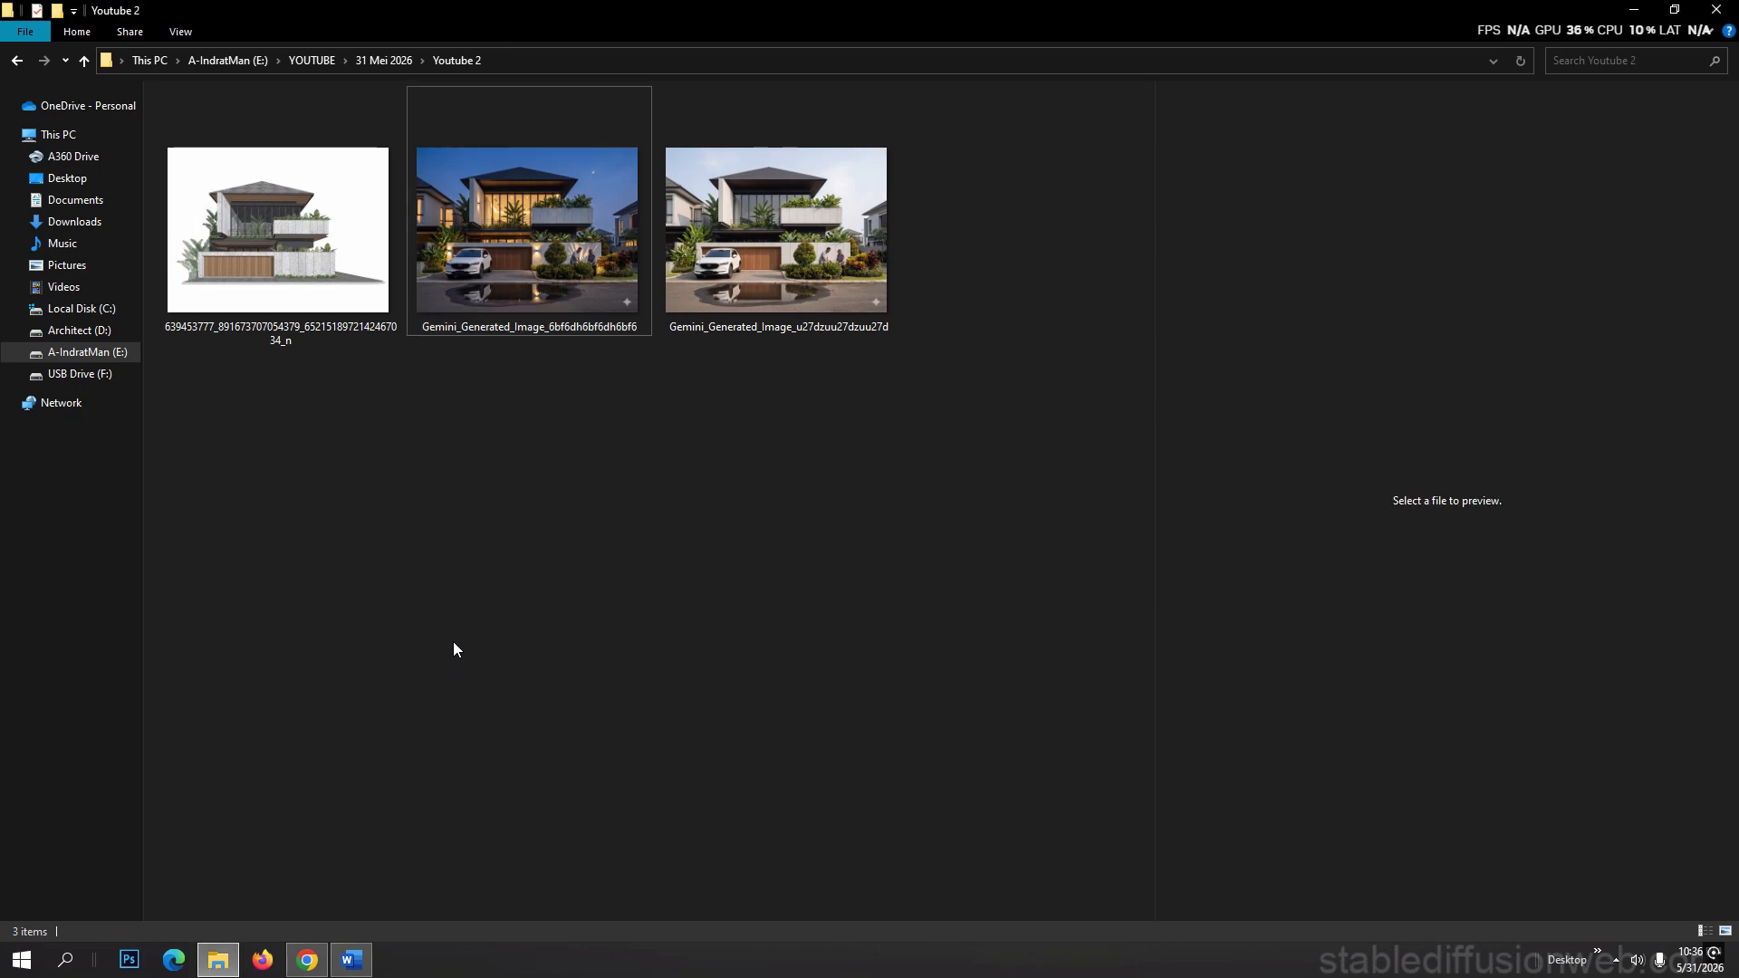
pyautogui.click(307, 959)
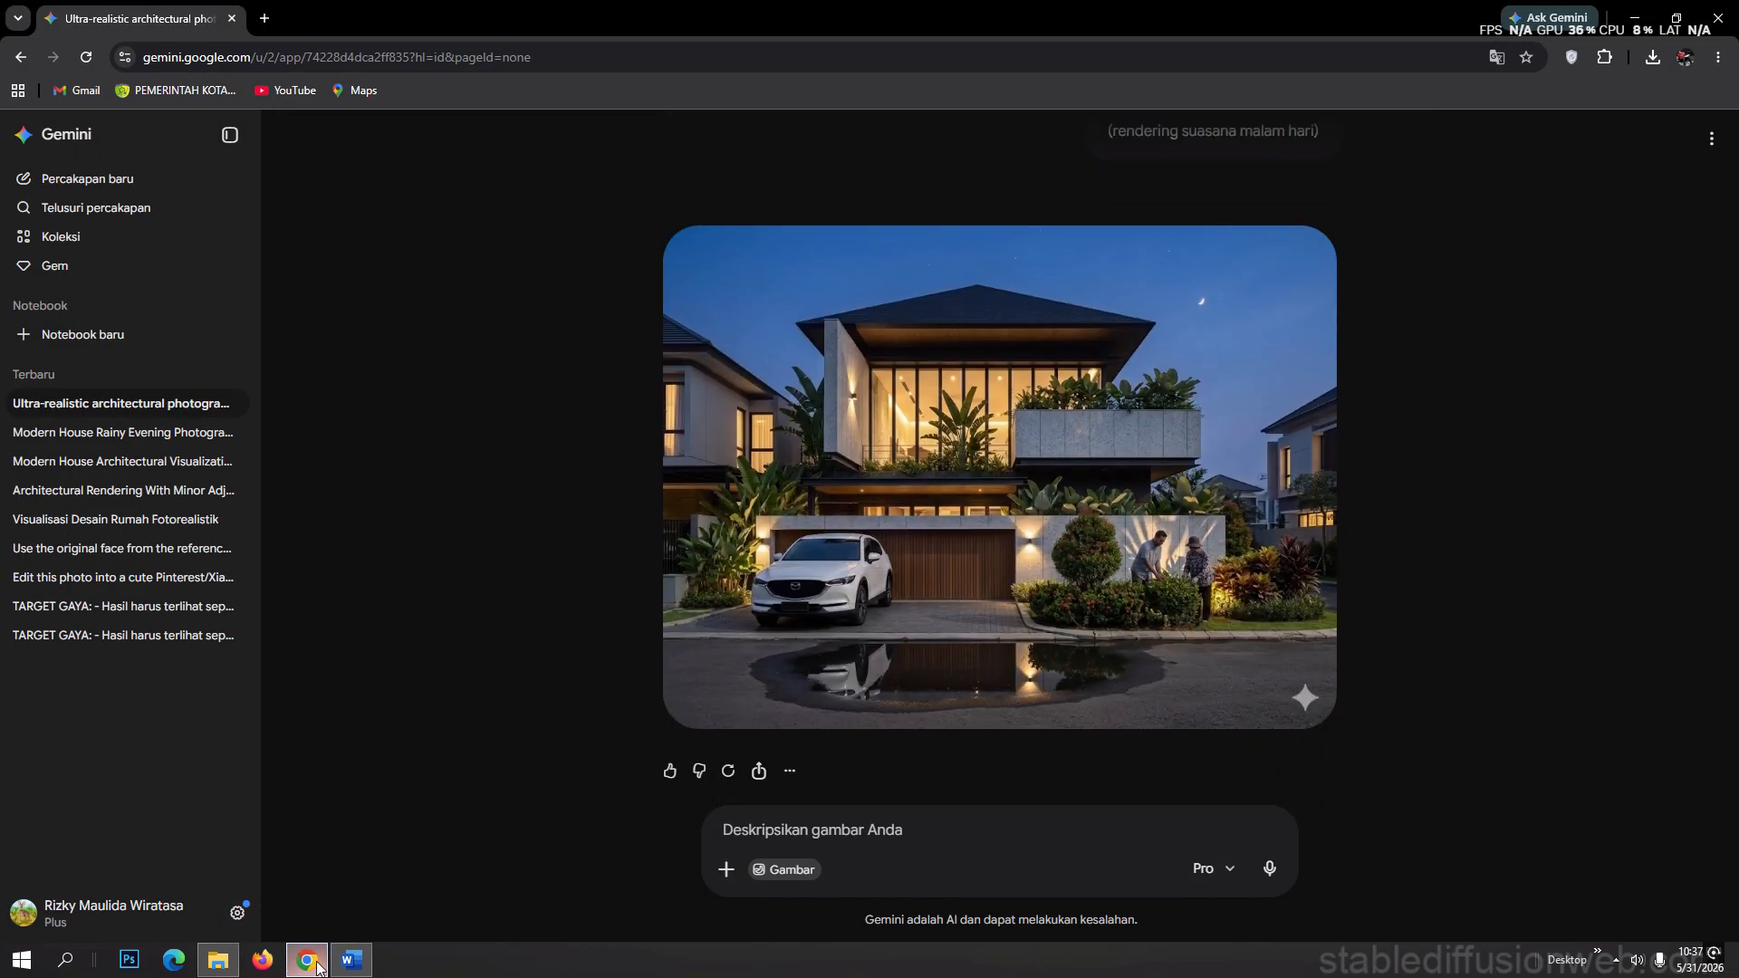
pyautogui.moveTo(319, 968)
pyautogui.click(217, 959)
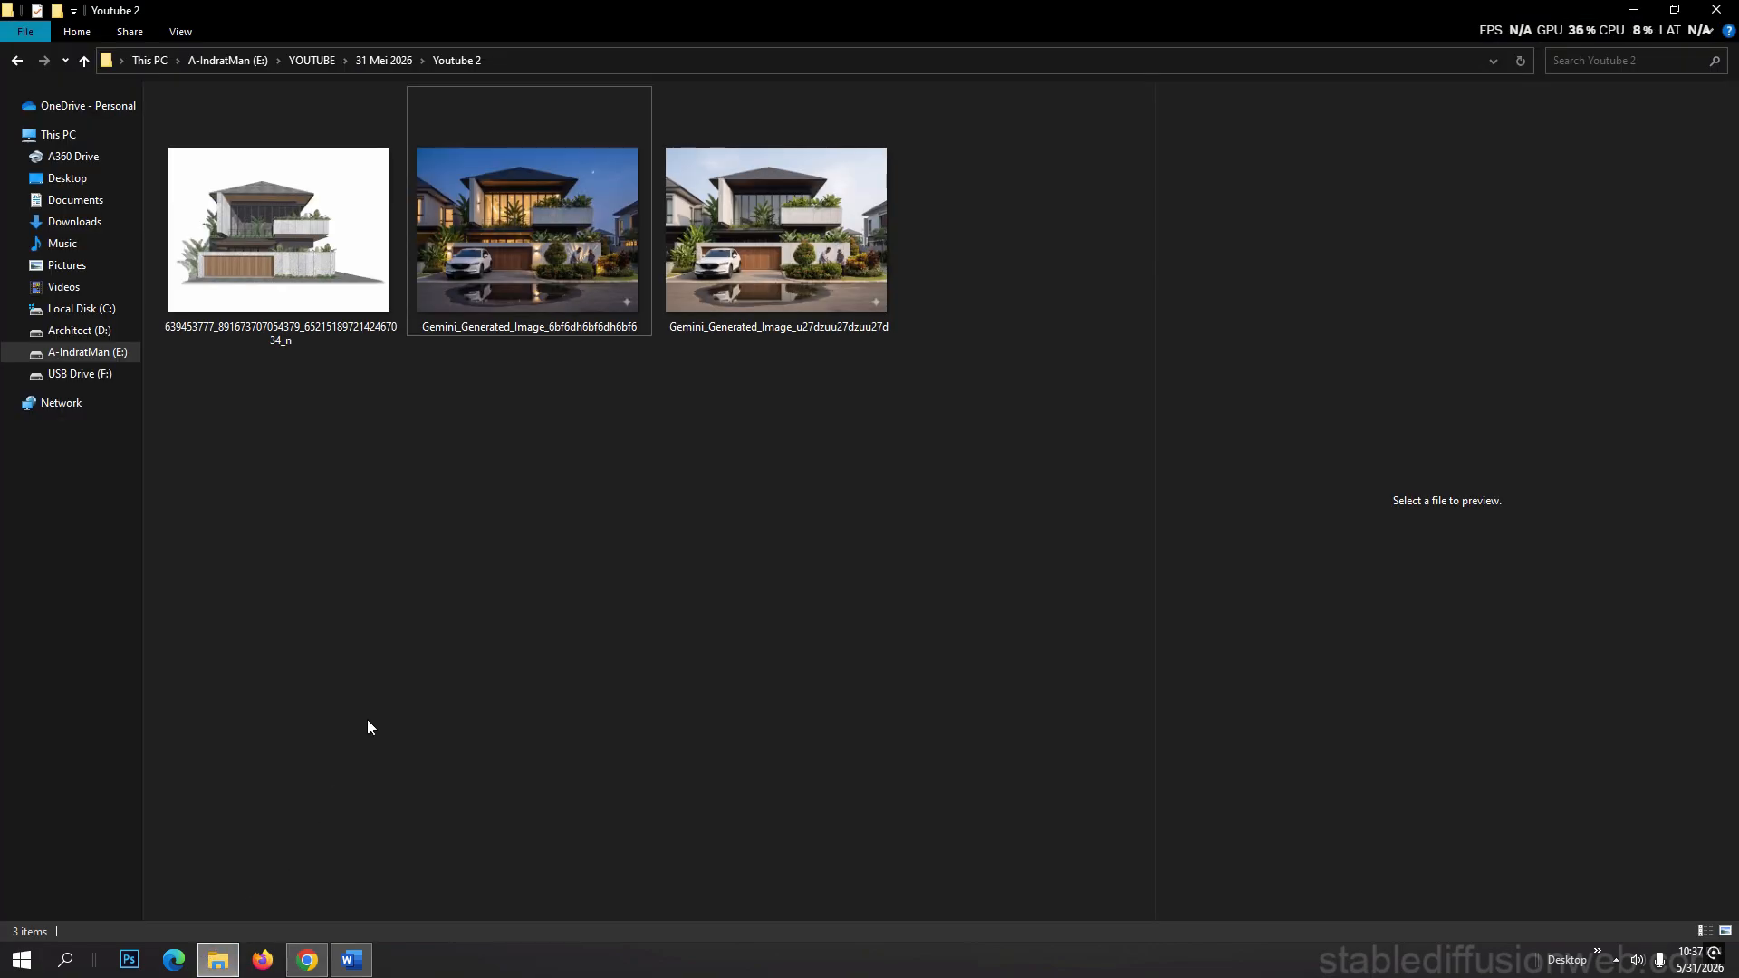
# - Open the original house elevation in Windows Photo Viewer and compare it with the renders in a full-screen slide show
pyautogui.doubleClick(276, 310)
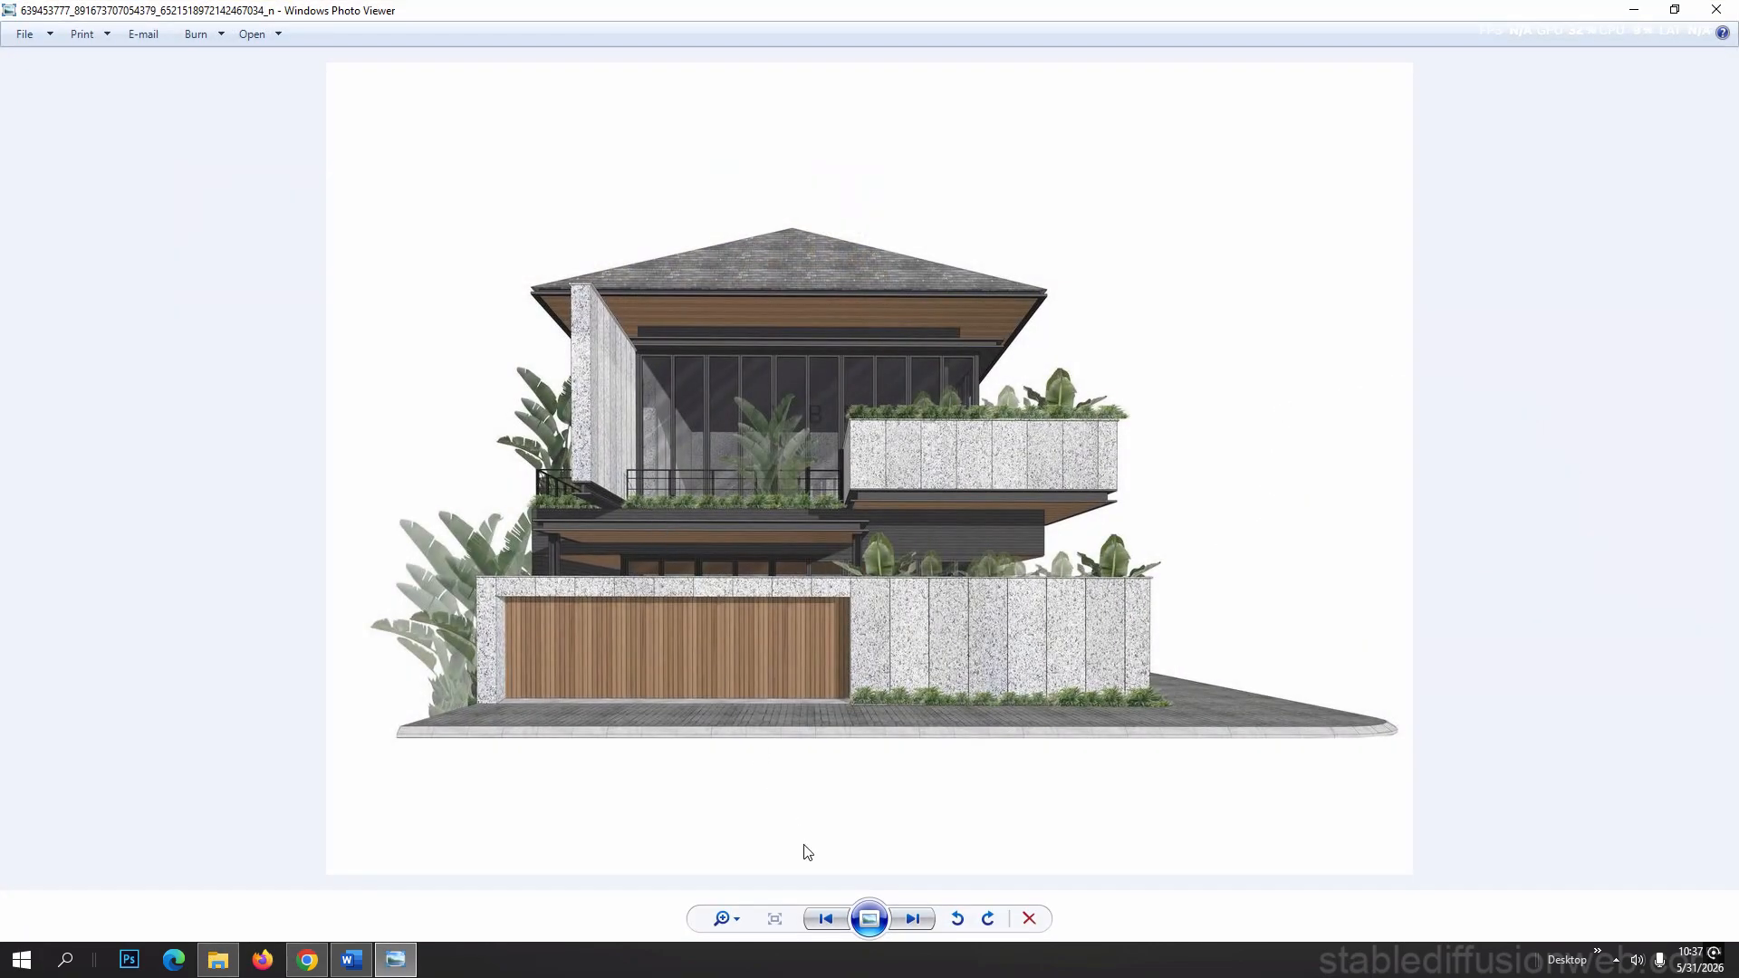
pyautogui.click(865, 920)
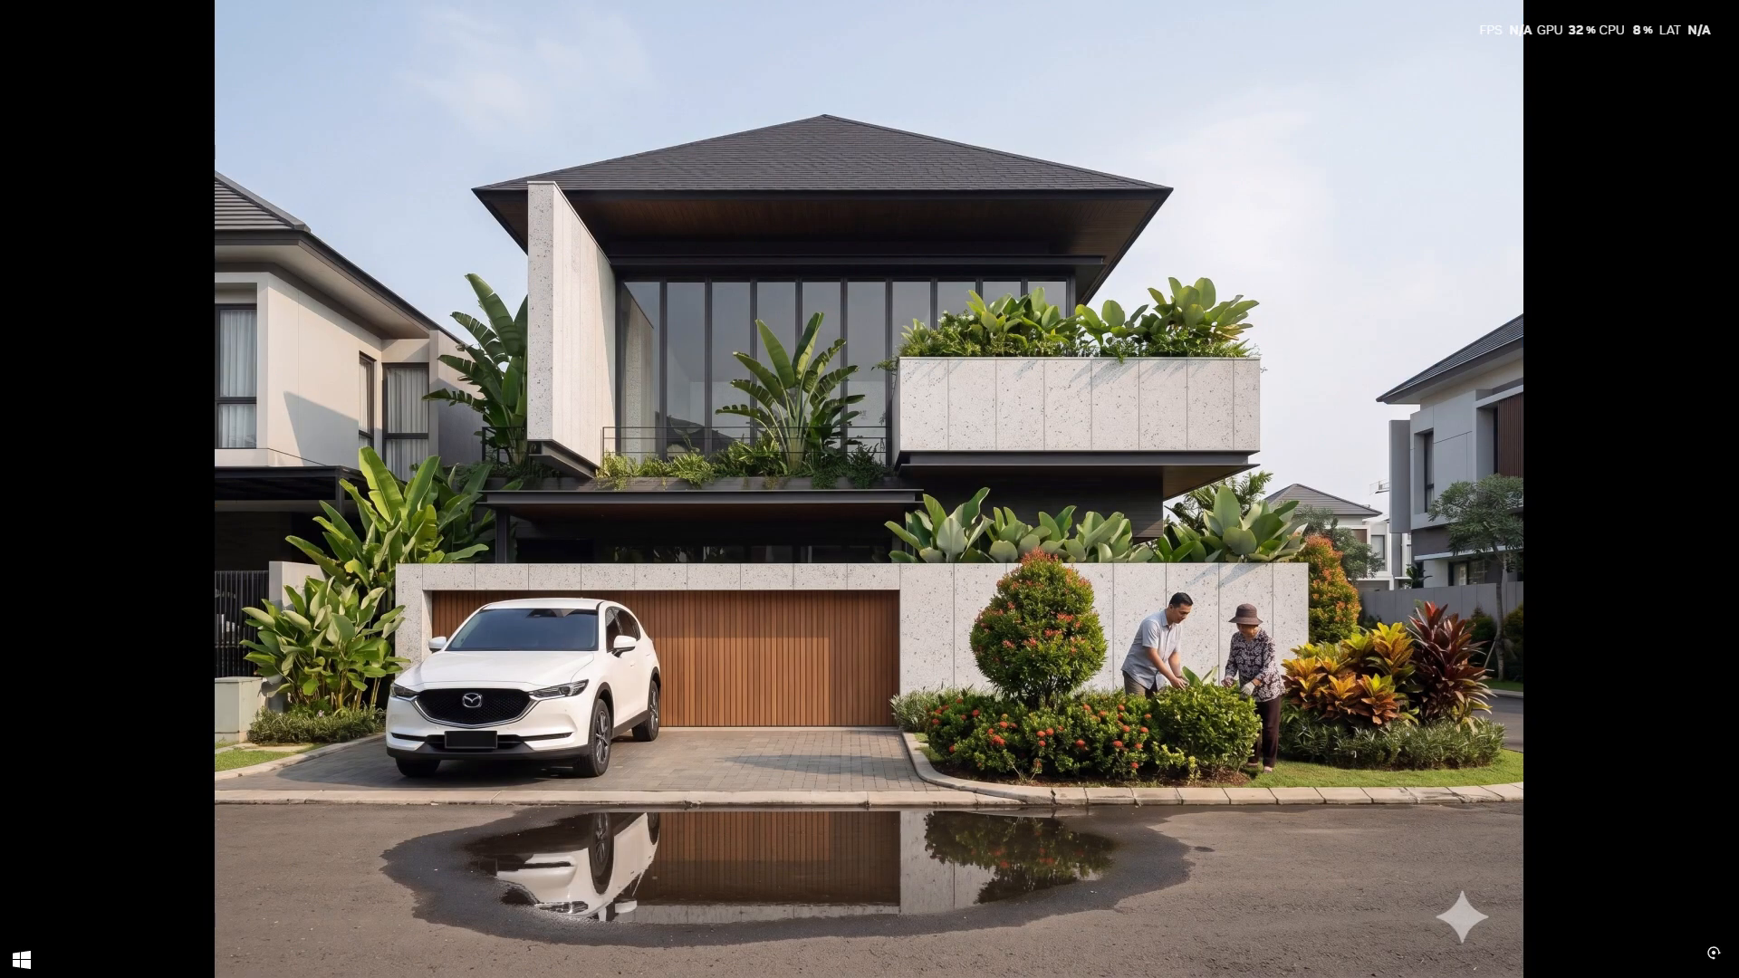
pyautogui.press('Escape')
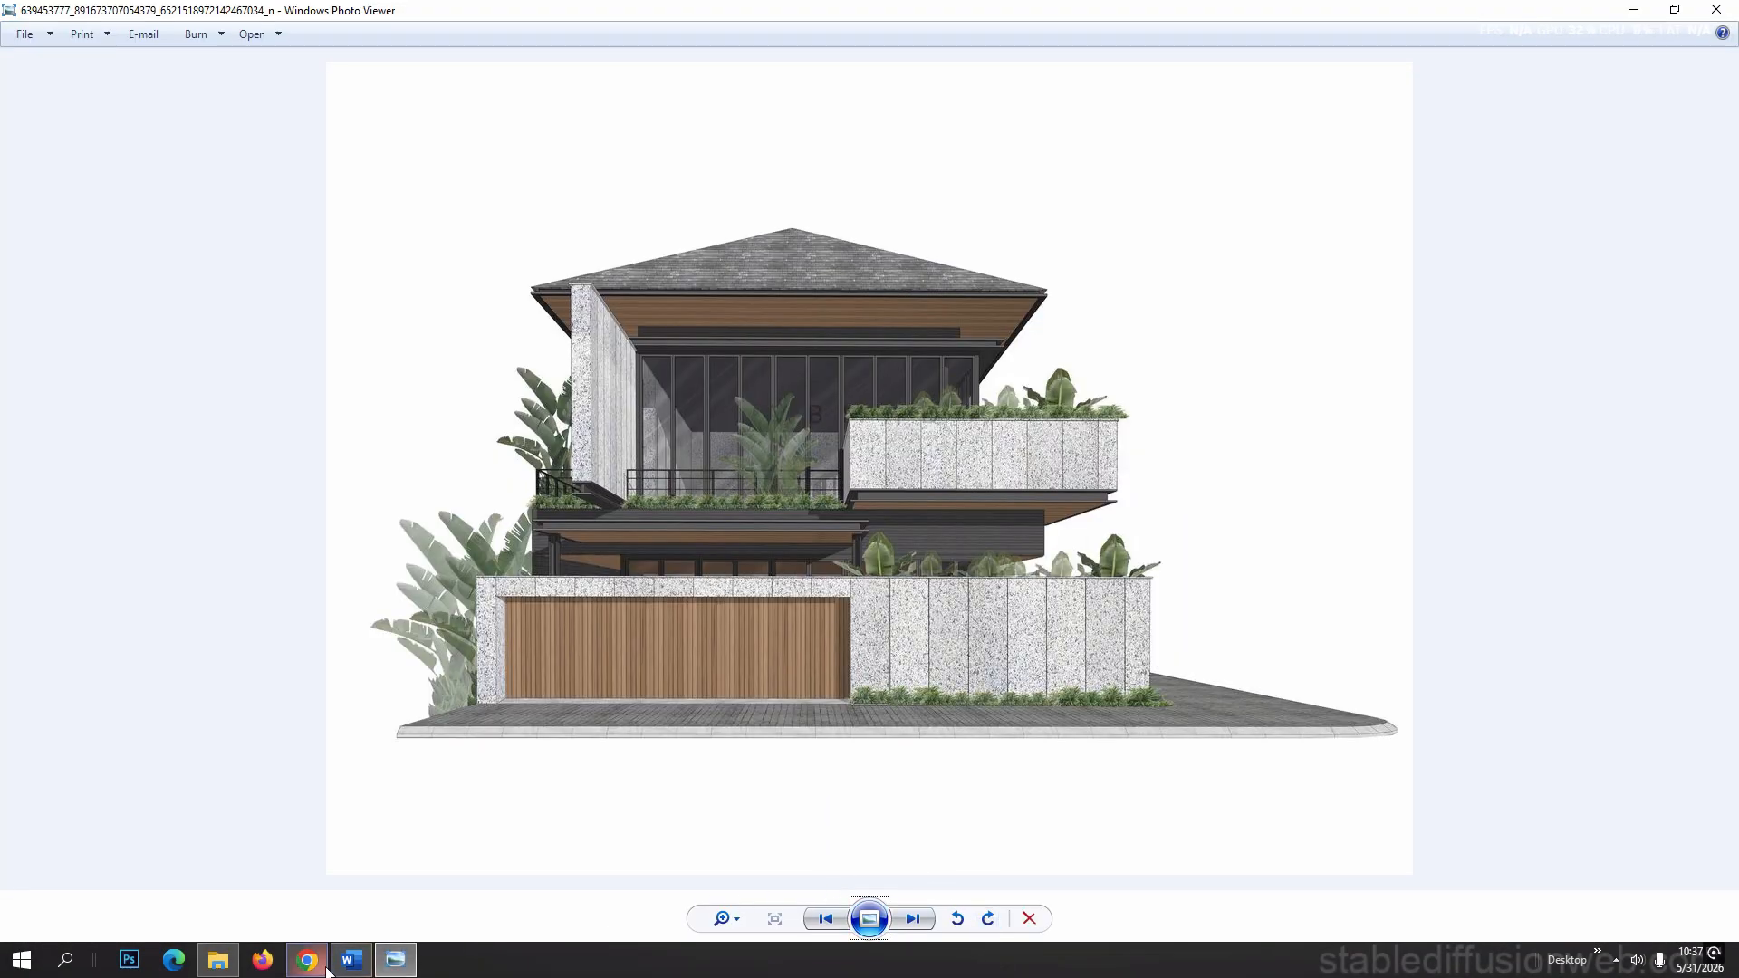
# - Switch to Gemini in Chrome and open the night-time house render in the enlarged image view
pyautogui.click(307, 959)
pyautogui.click(834, 575)
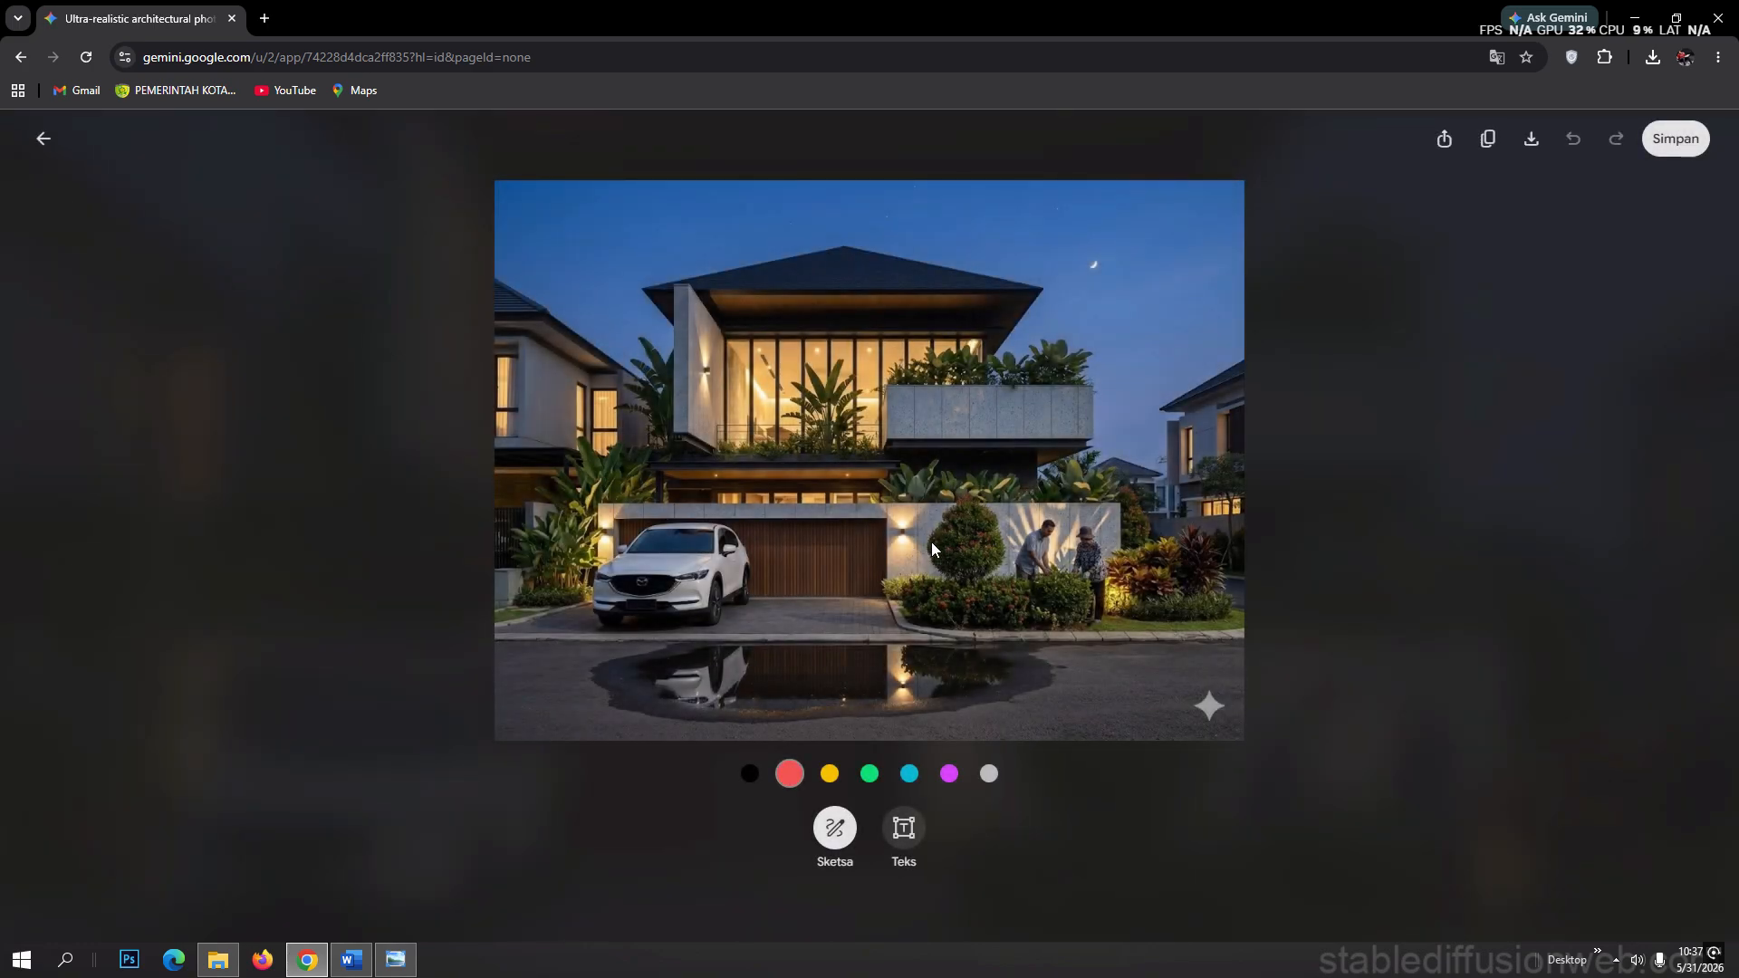
pyautogui.hotkey('alt', 'z')
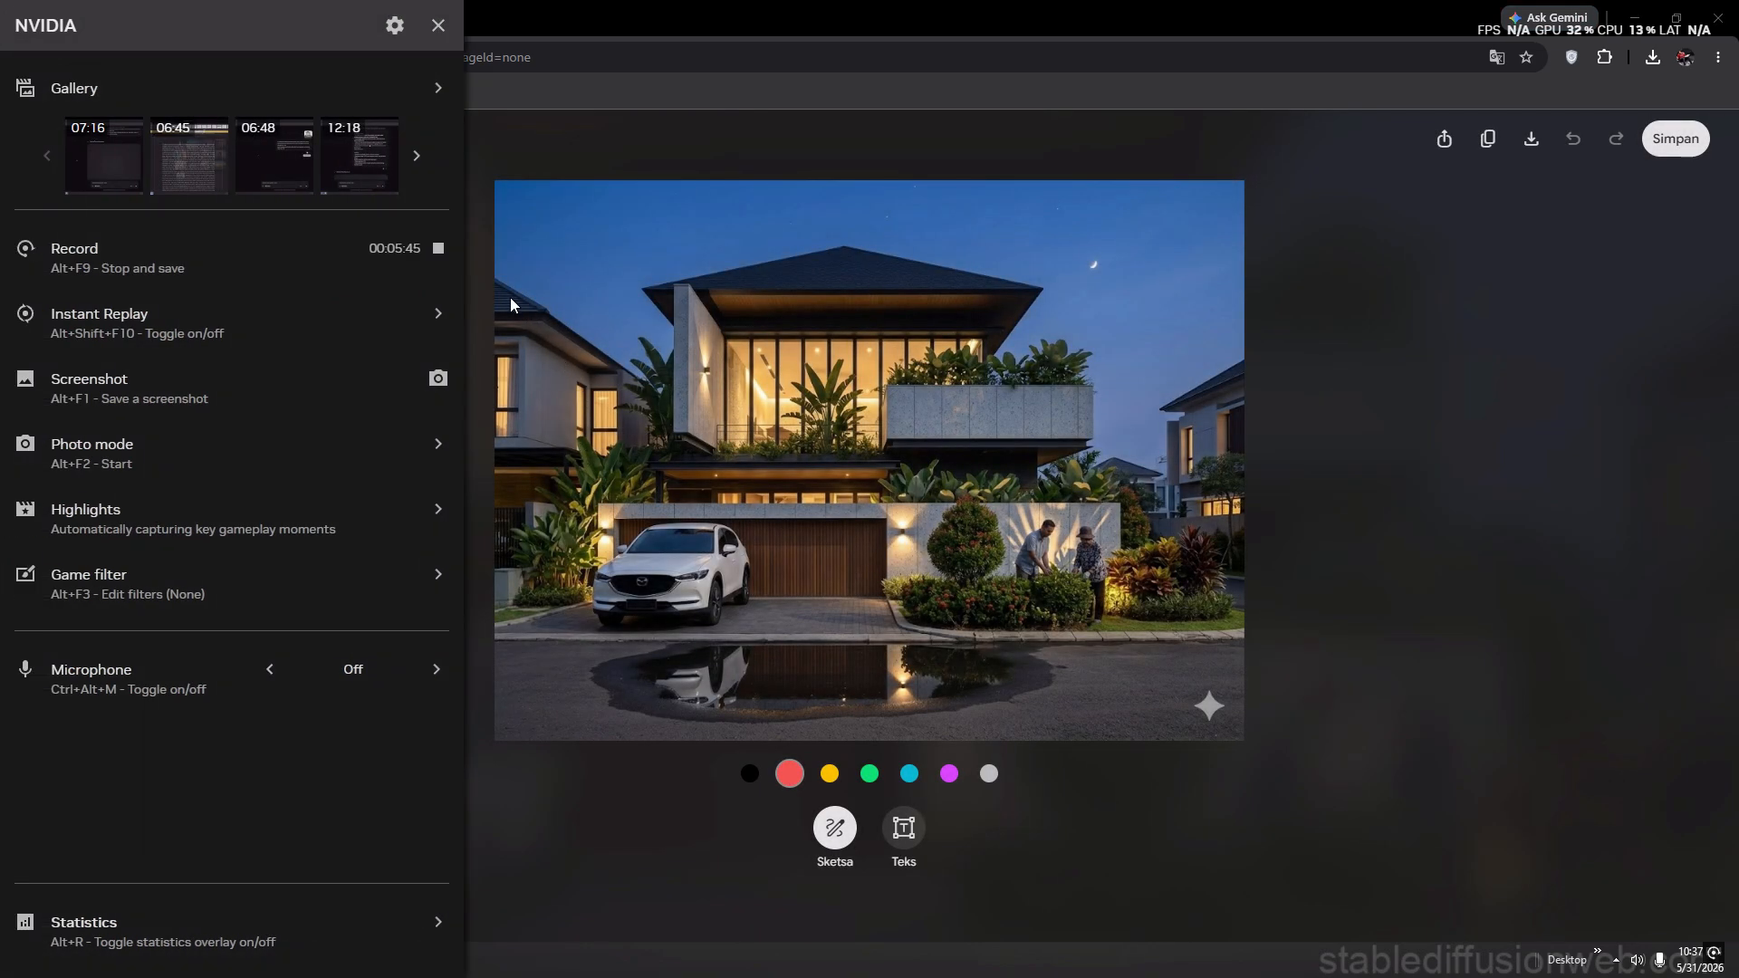
pyautogui.click(438, 250)
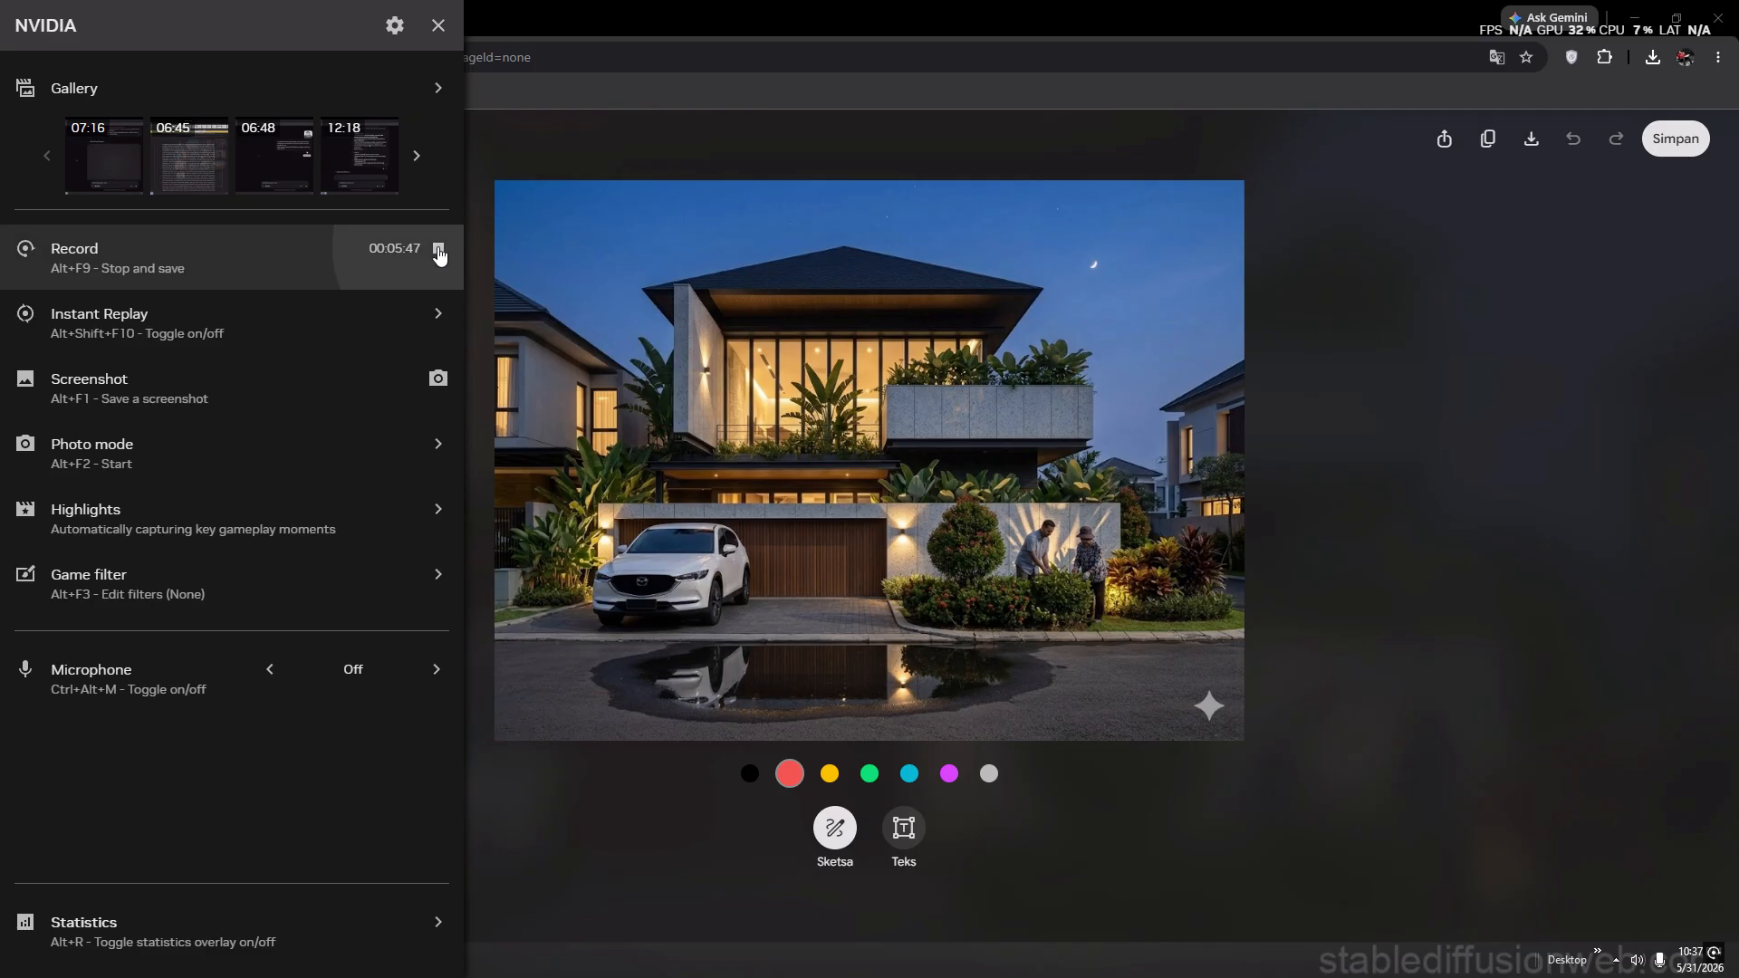